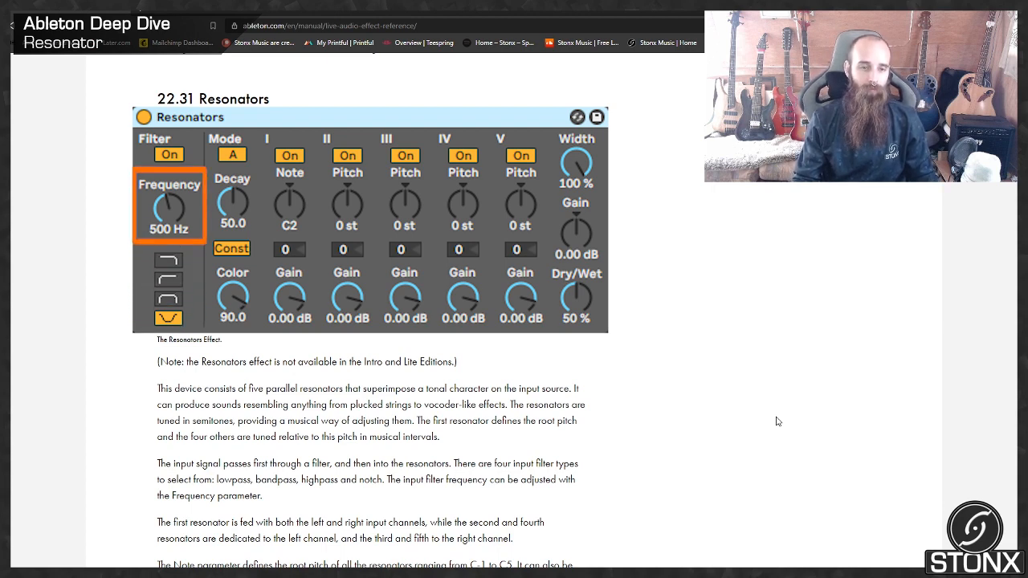
Step: Scroll the Resonators manual page down to the Note, Decay and Const paragraph
scroll(777, 421, "down", 2)
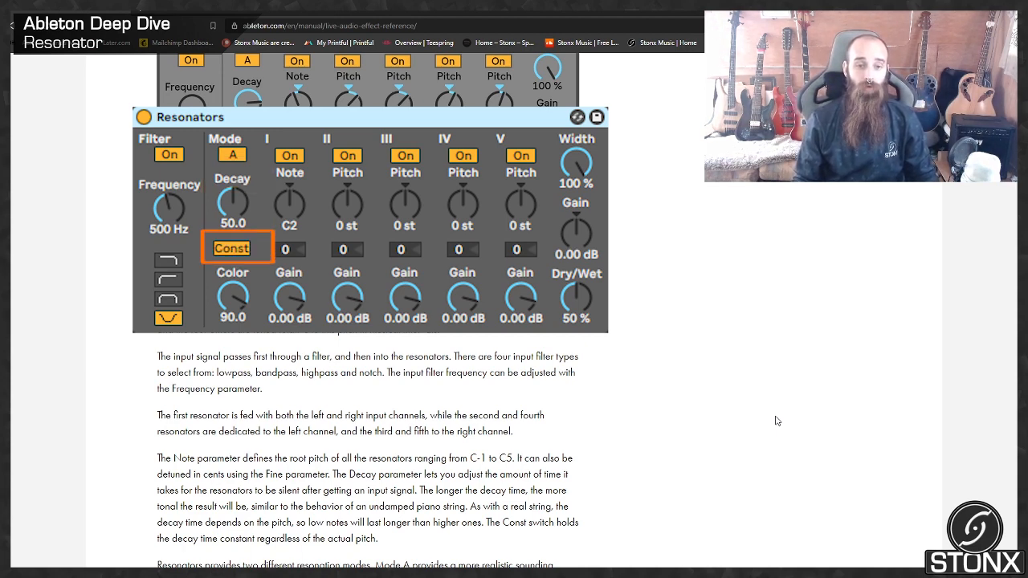
Step: Read through the Mode and Color paragraphs of the Resonators manual entry
scroll(777, 421, "down", 2)
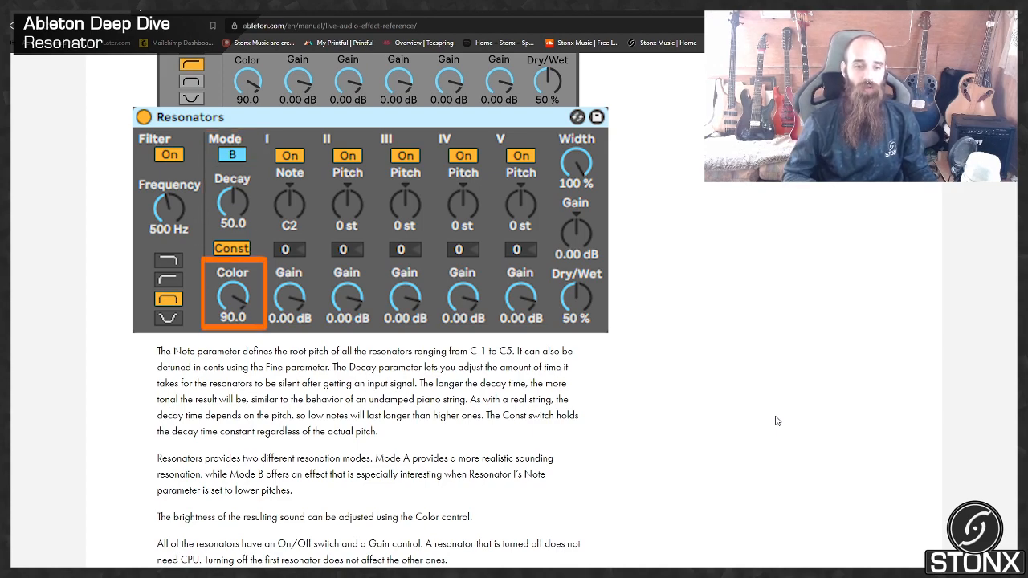
scroll(776, 421, "down", 4)
scroll(776, 421, "up", 1)
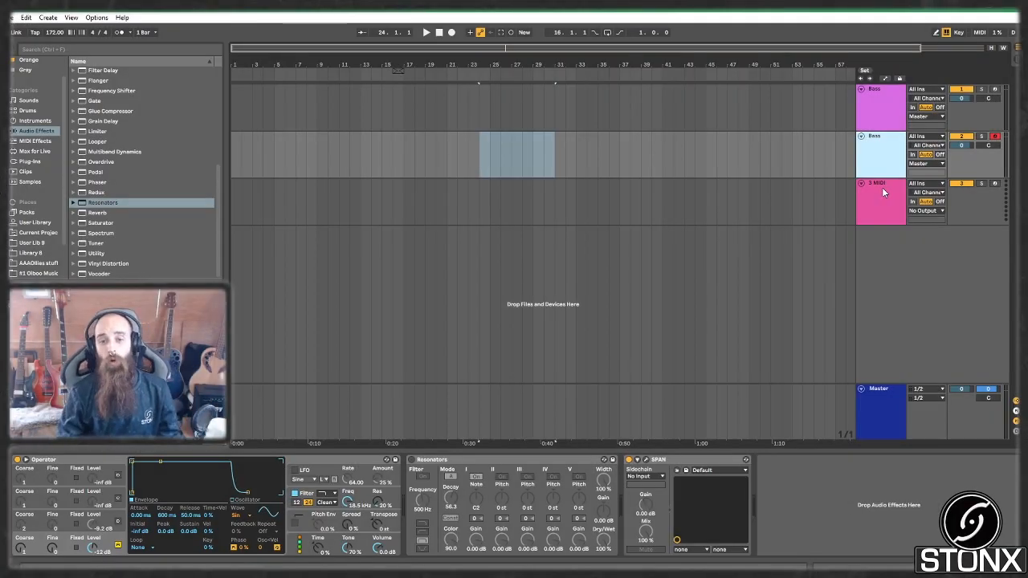
Step: Open the Voxengo SPAN plugin window on the bass track
left_click(647, 460)
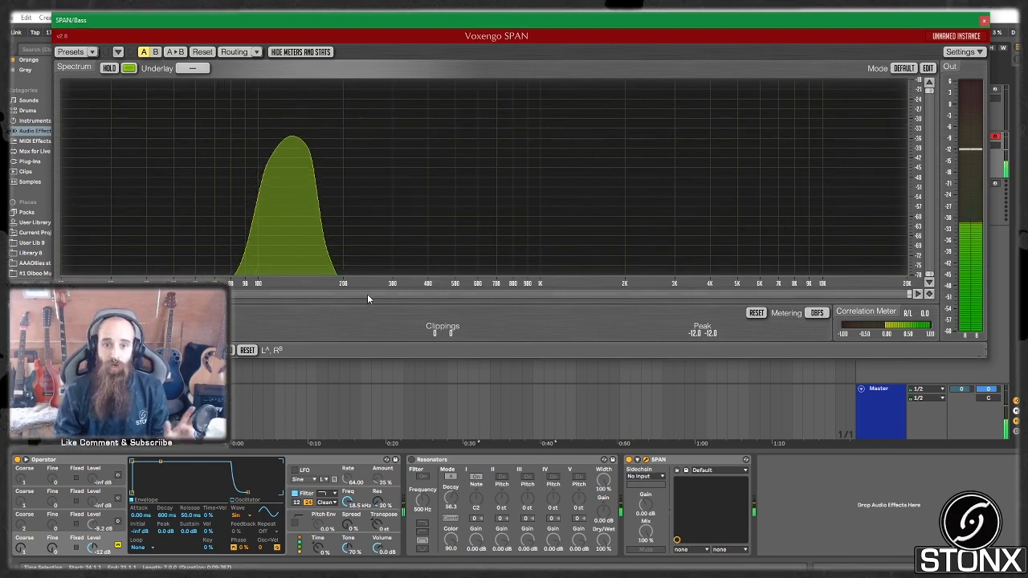
Step: Turn on Resonators and enable its input filter and resonators II–V
left_click(412, 460)
left_click(423, 477)
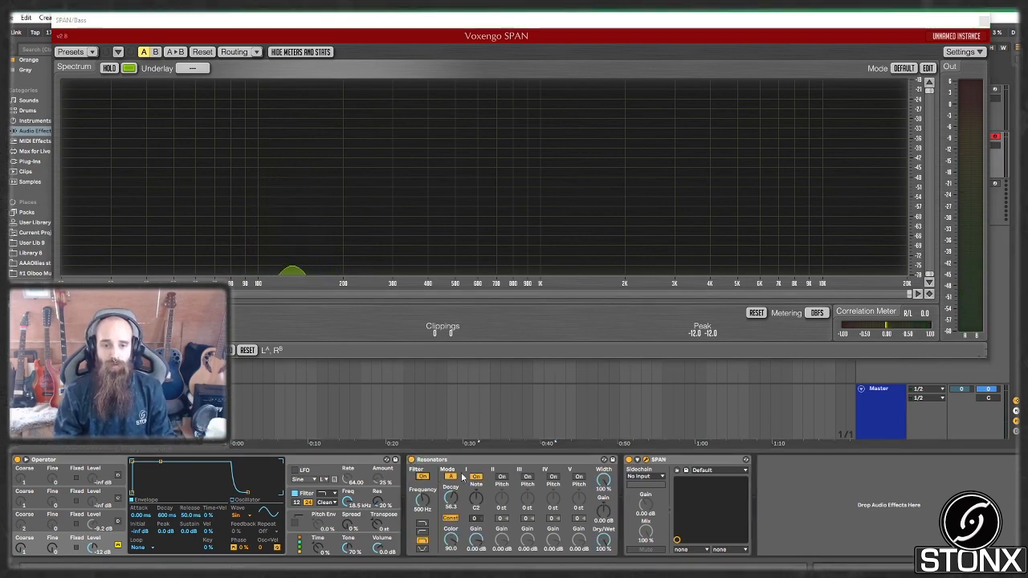
left_click(502, 476)
left_click(528, 477)
left_click(554, 477)
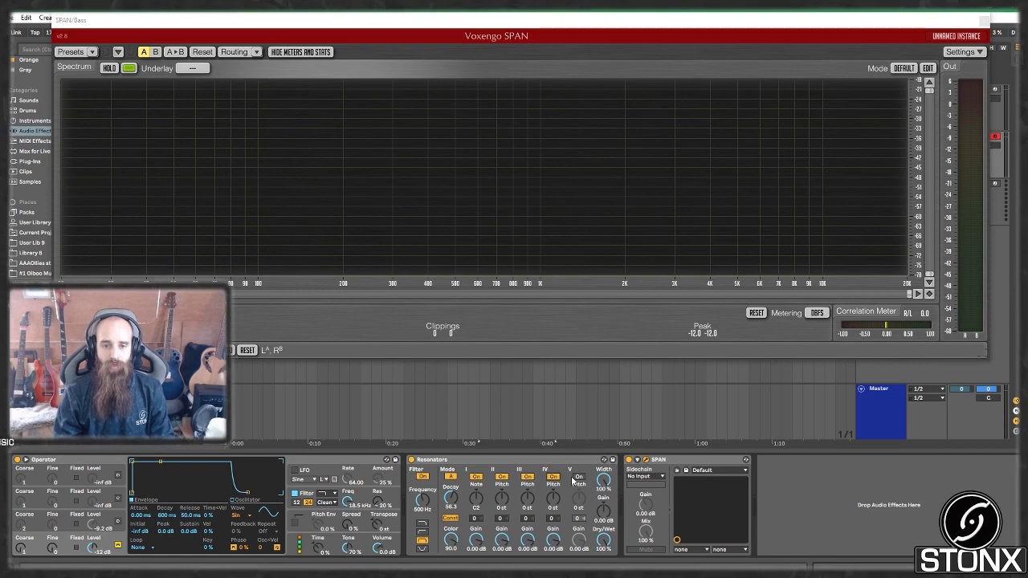
left_click(579, 477)
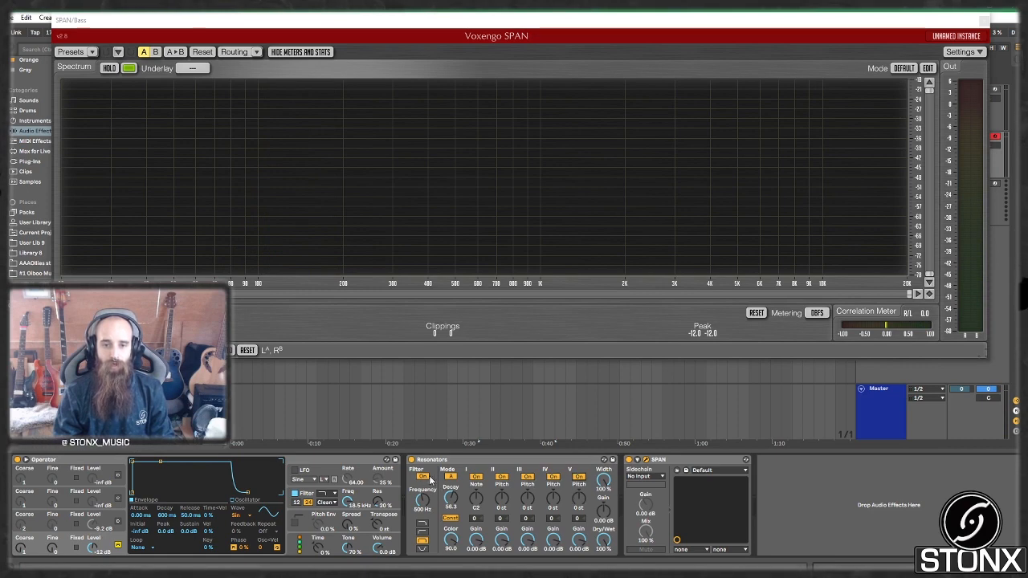
Step: Switch the input filter and resonators II–V back off, leaving only resonator I active
left_click(422, 476)
left_click(502, 477)
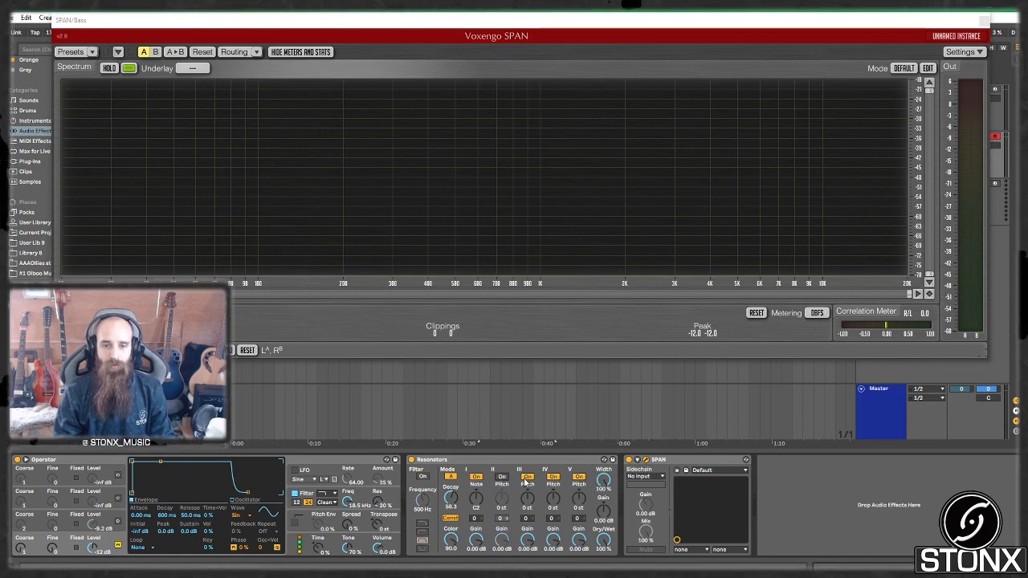
left_click(528, 477)
left_click(554, 477)
left_click(579, 477)
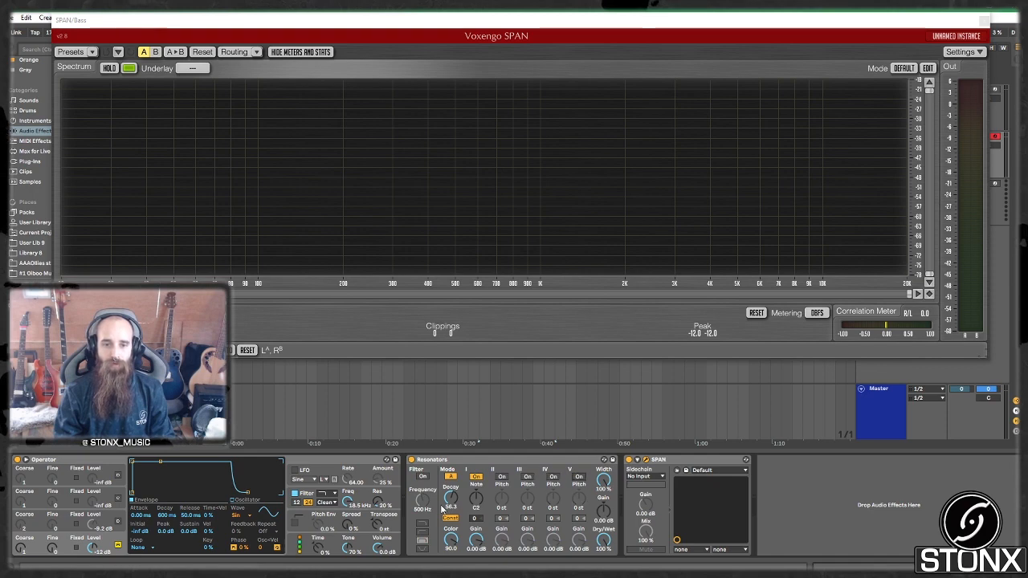
left_click(476, 477)
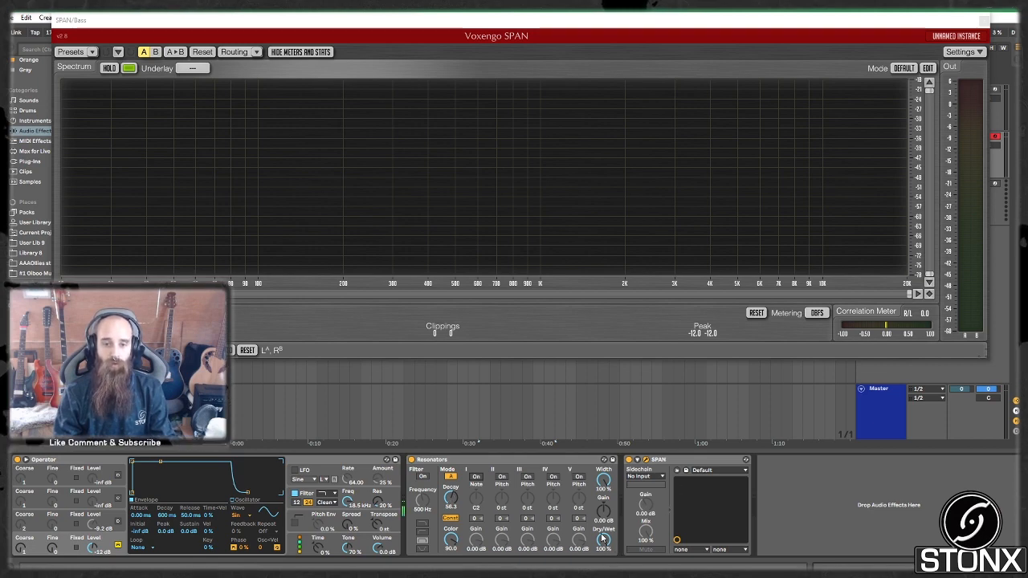
left_click(477, 477)
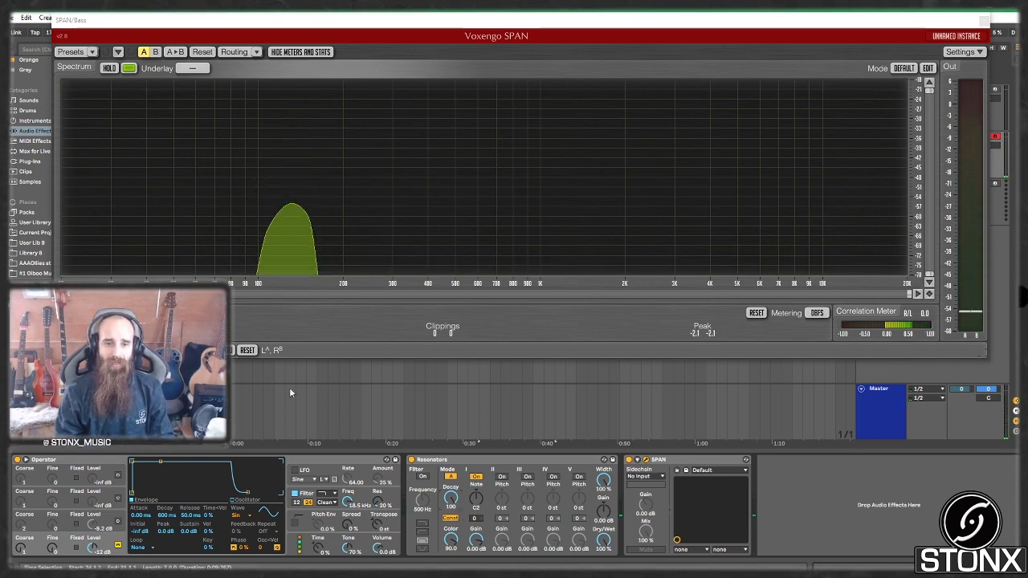
Step: Compare the bass with Resonators bypassed and active, and toggle resonator II off and on
left_click(411, 463)
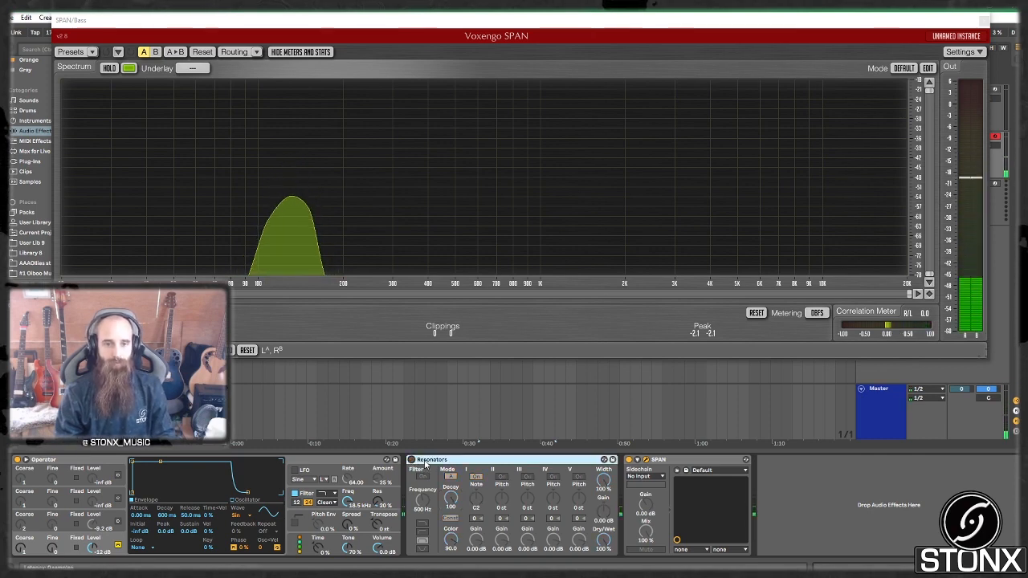
left_click(412, 460)
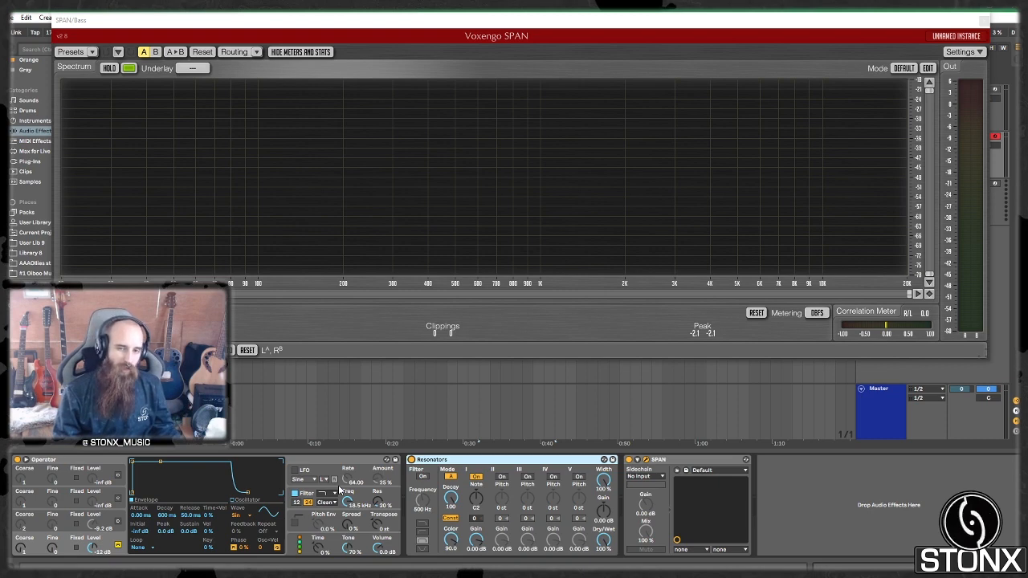
left_click(502, 477)
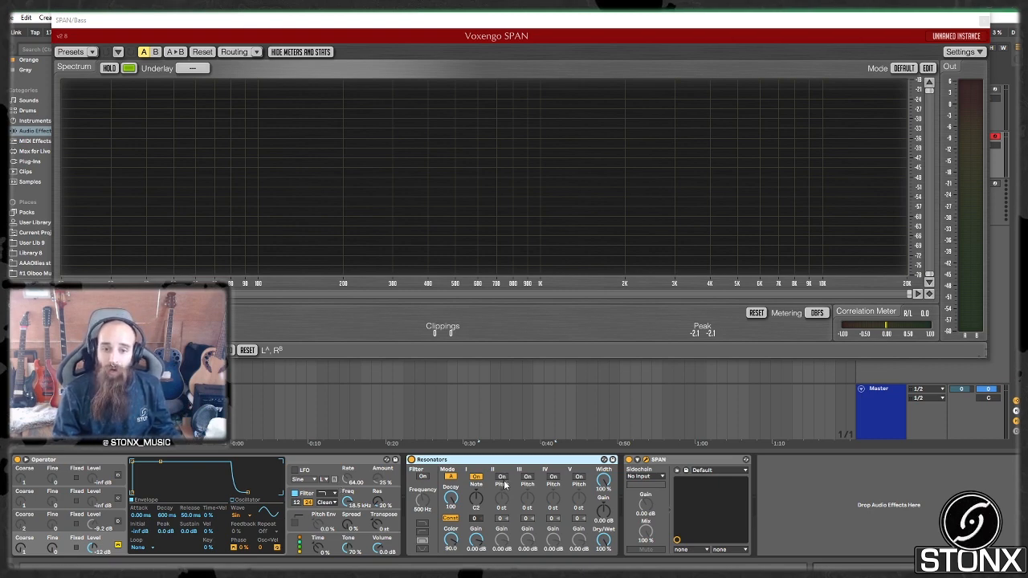
left_click(503, 479)
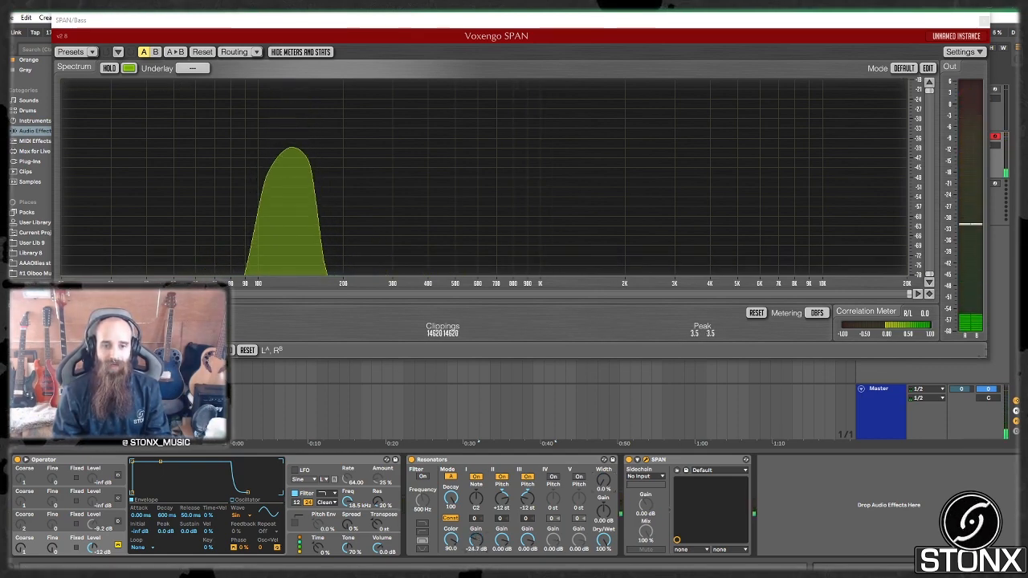
Step: Lower resonator I gain to -30.9 dB and push Color up to 100
left_click_drag(480, 536, 480, 572)
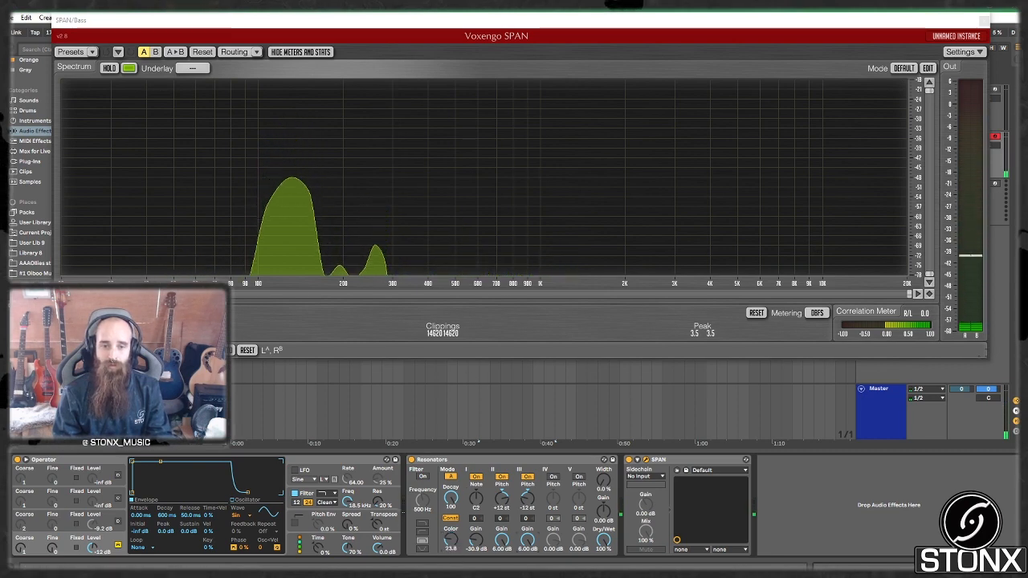
left_click_drag(450, 540, 451, 532)
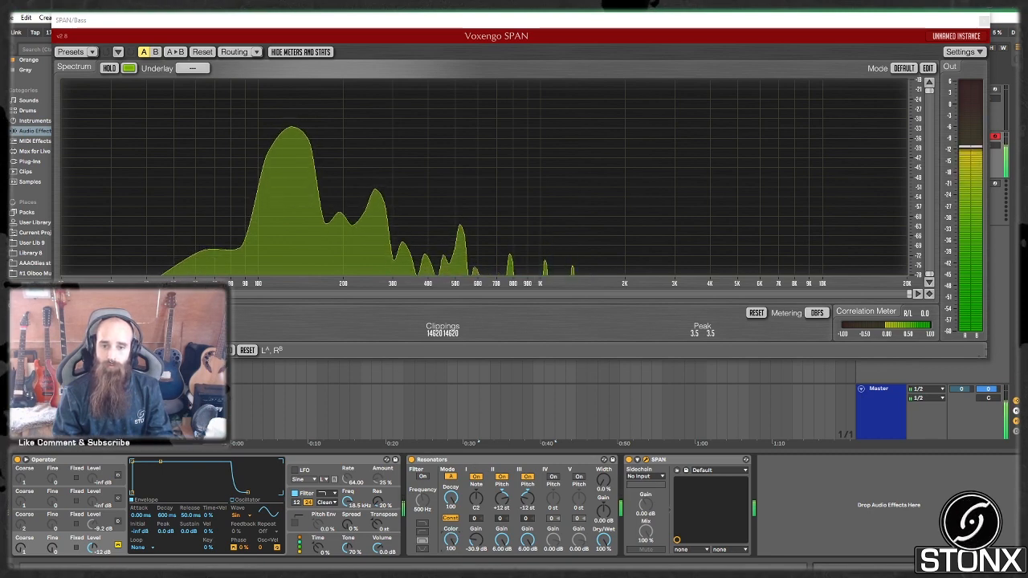
left_click_drag(451, 539, 450, 520)
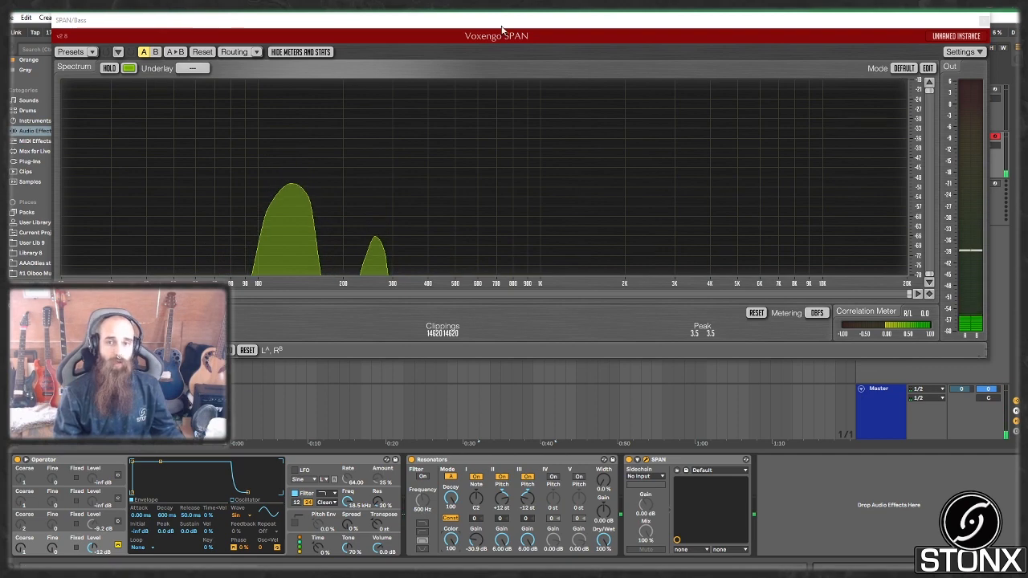
Step: Close SPAN and insert a 150 Hz low-pass Auto Filter after Resonators
left_click(984, 21)
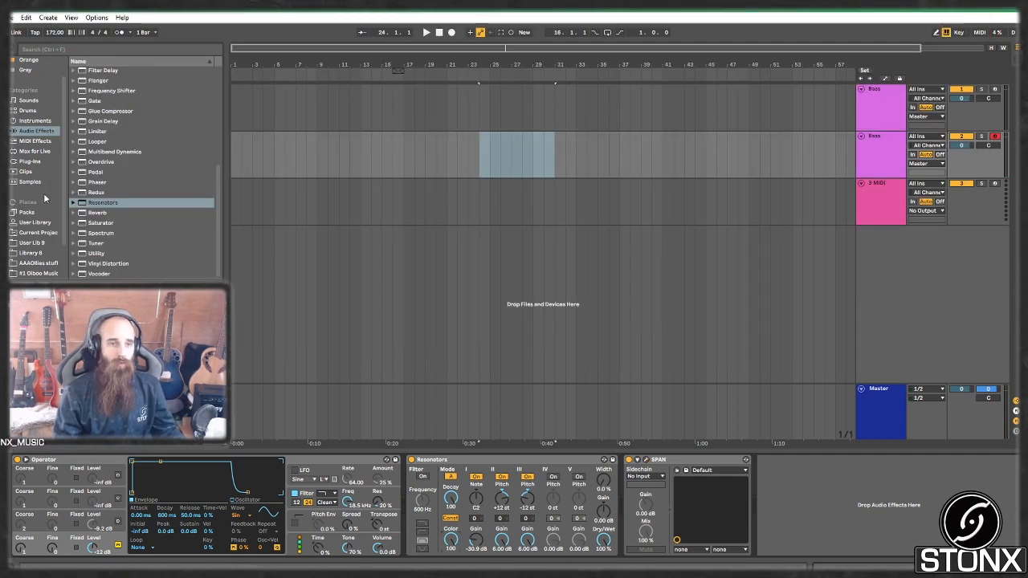
scroll(115, 138, "up", 5)
left_click_drag(106, 78, 631, 511)
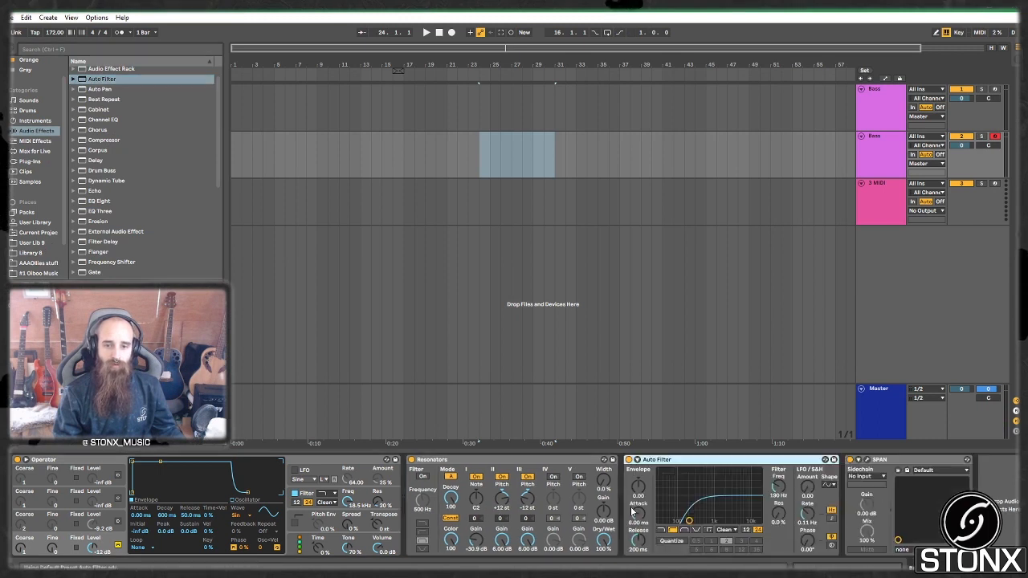
left_click(662, 531)
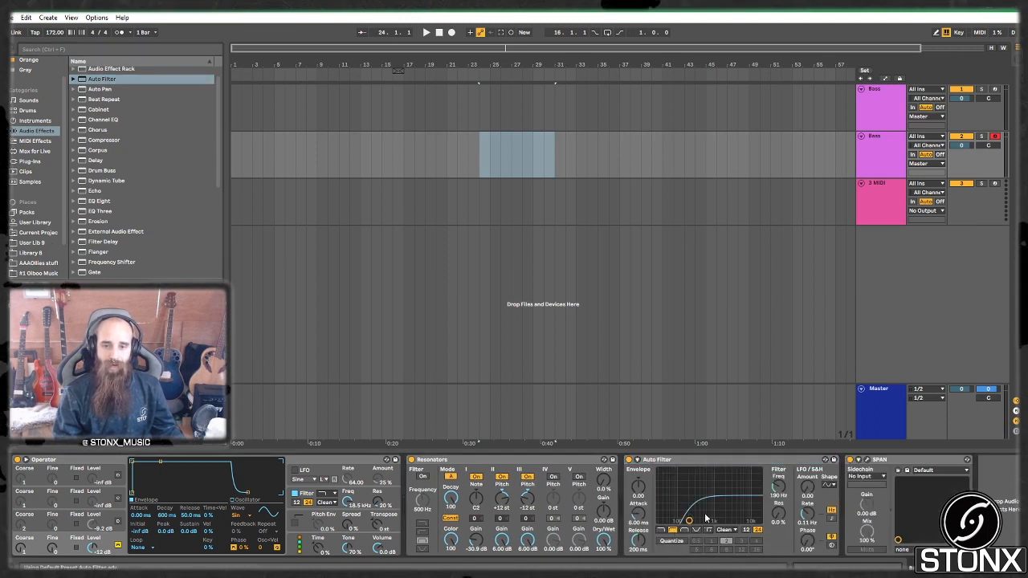
type("150")
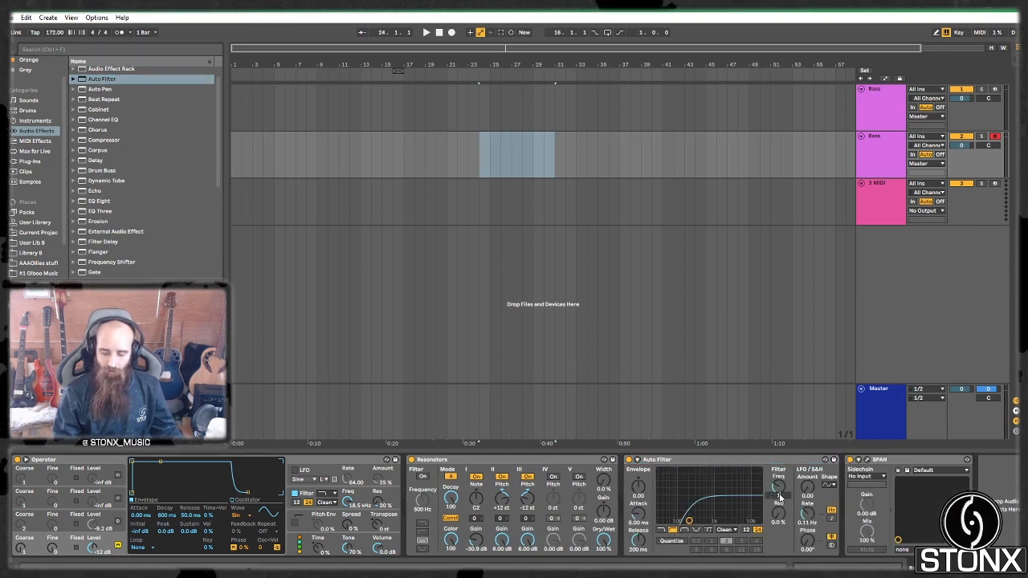
key("Return")
Step: Group Resonators and Auto Filter into an Audio Effect Rack with Ctrl+G
left_click(736, 461)
left_click(551, 462)
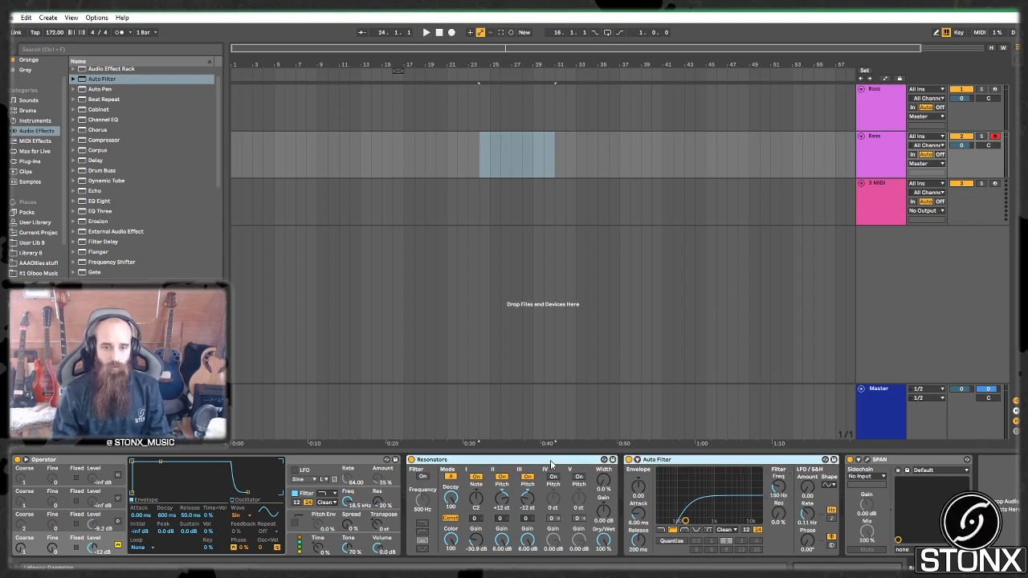
key("ctrl+g")
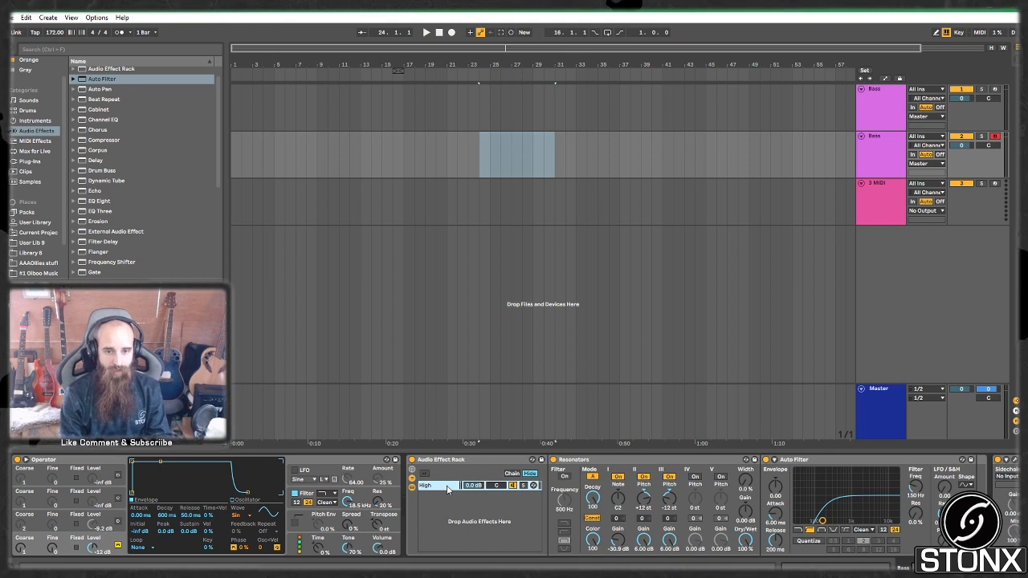
Step: Add a second Dry chain to the rack and solo the High chain
left_click(455, 514)
right_click(453, 512)
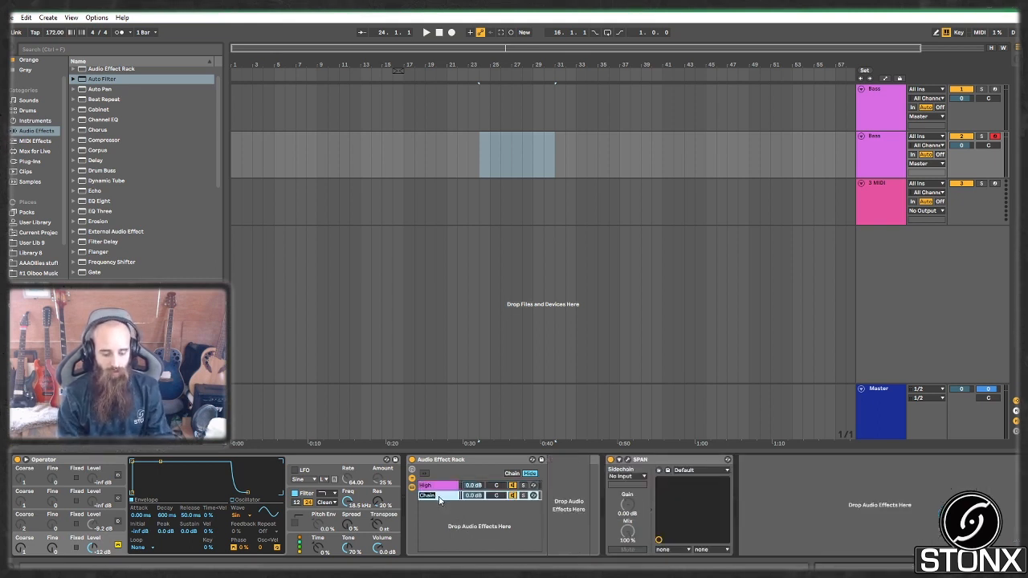
left_click(523, 486)
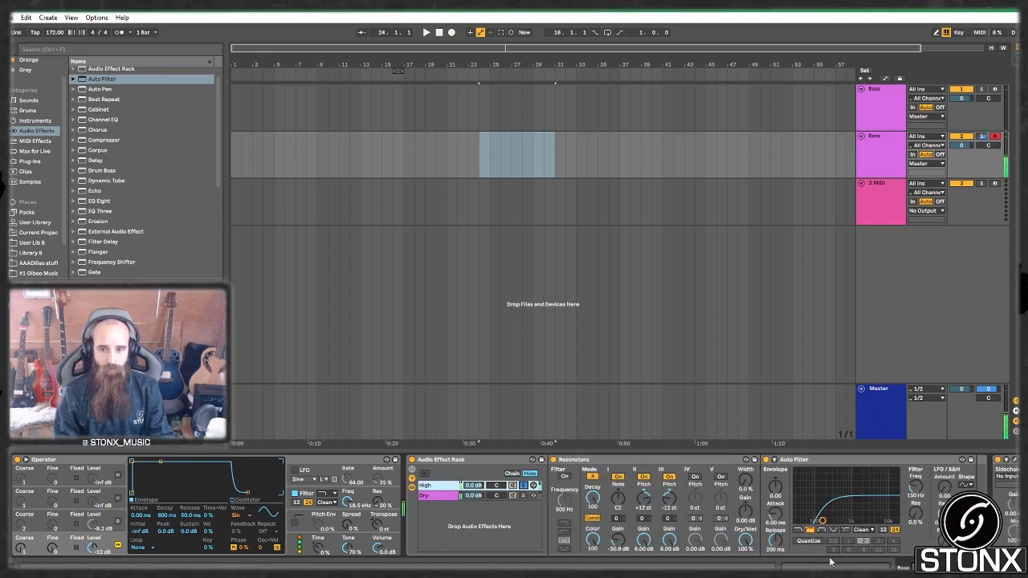
Step: Boost the Resonators output and set the Auto Filter to 21 % resonance near 309 Hz
scroll(514, 506, "down", 3)
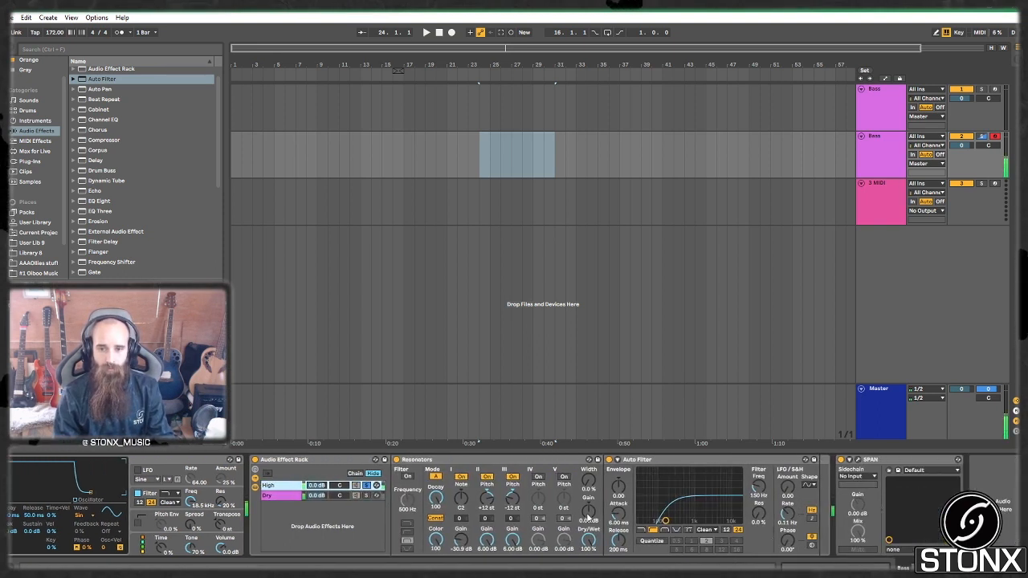
left_click_drag(588, 515, 588, 495)
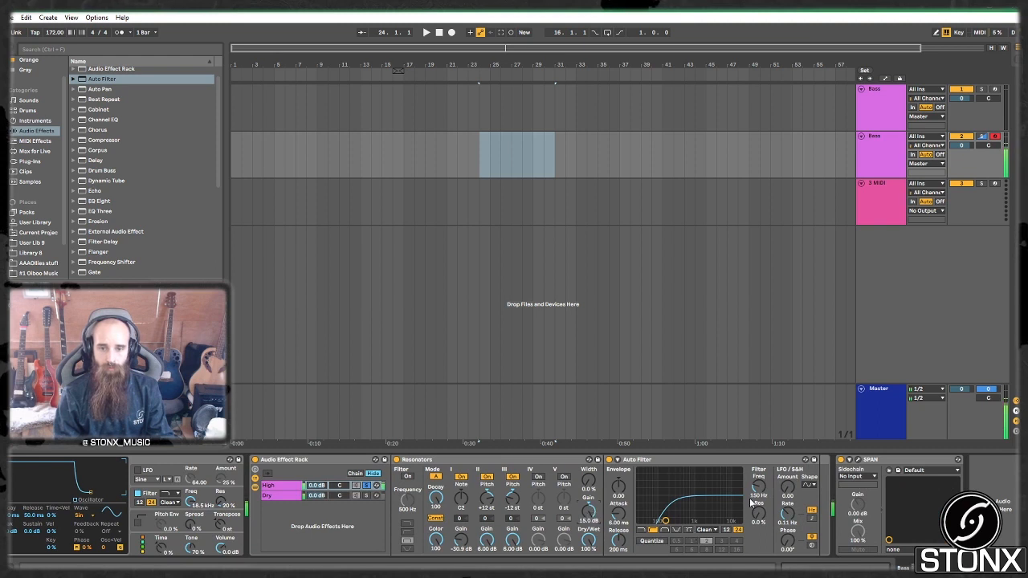
left_click_drag(759, 515, 768, 490)
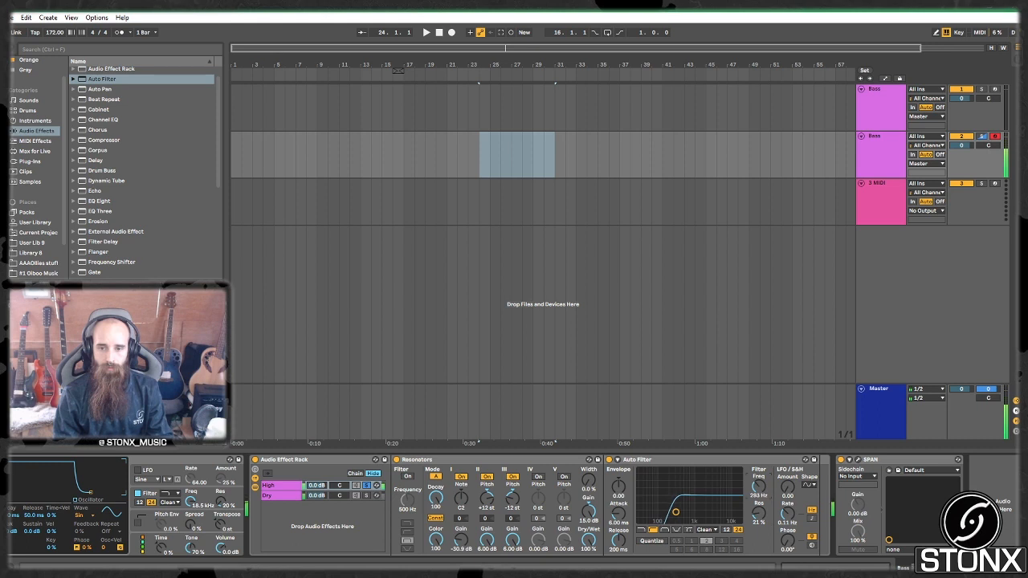
left_click_drag(758, 487, 757, 488)
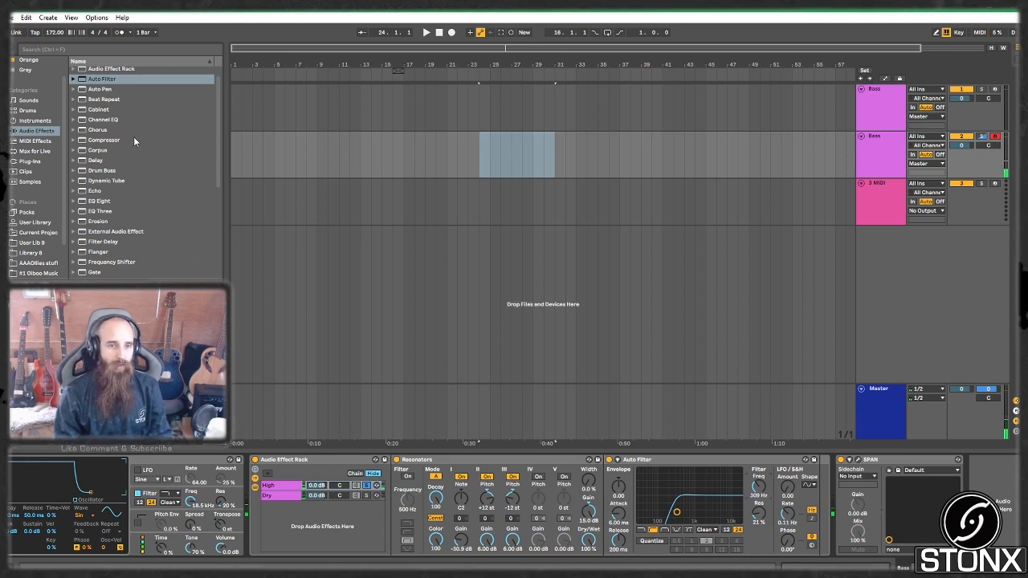
scroll(167, 199, "down", 4)
Step: Insert a Glue Compressor after Auto Filter with -22.2 dB threshold and 15.4 dB makeup
left_click(126, 190)
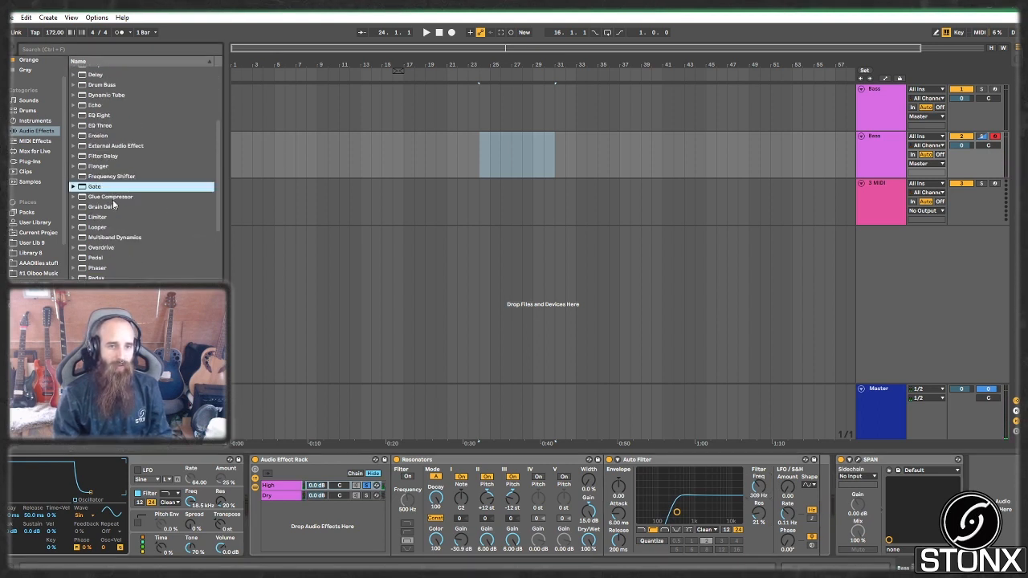
mouse_move(113, 199)
left_mouse_down()
mouse_move(836, 514)
mouse_move(823, 505)
left_mouse_up()
left_click_drag(885, 535, 919, 531)
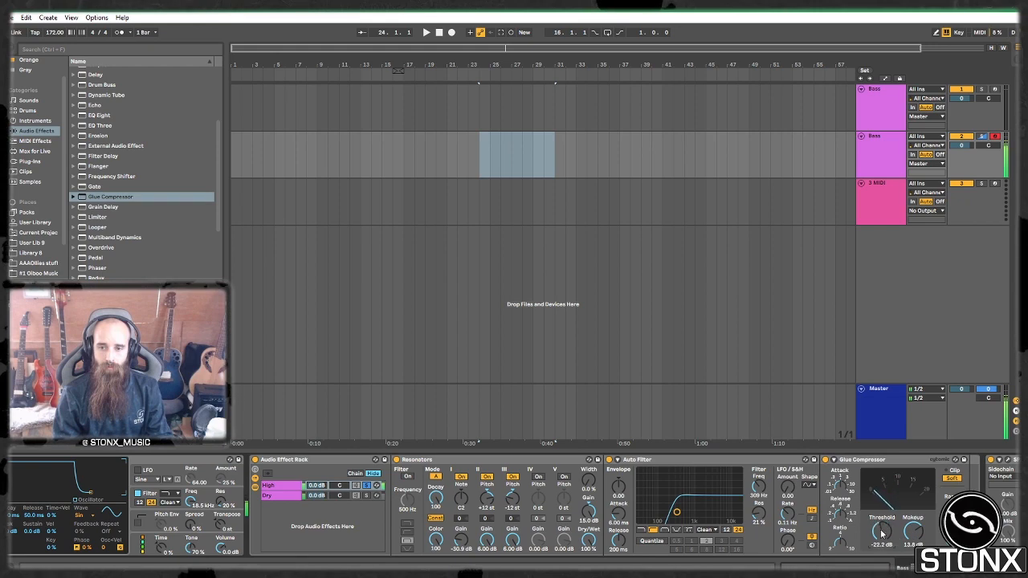
left_click_drag(913, 531, 914, 515)
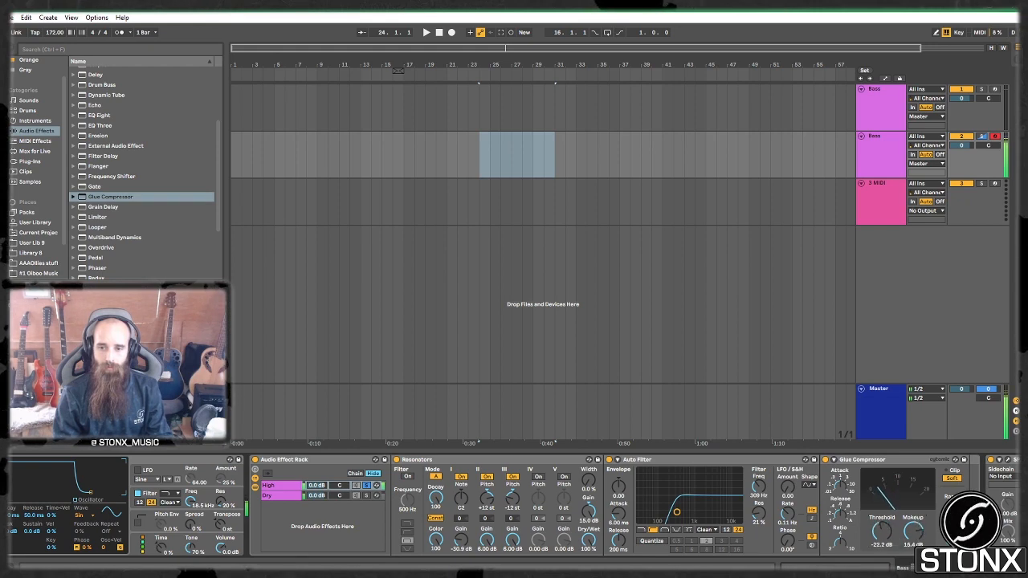
scroll(514, 506, "right", 3)
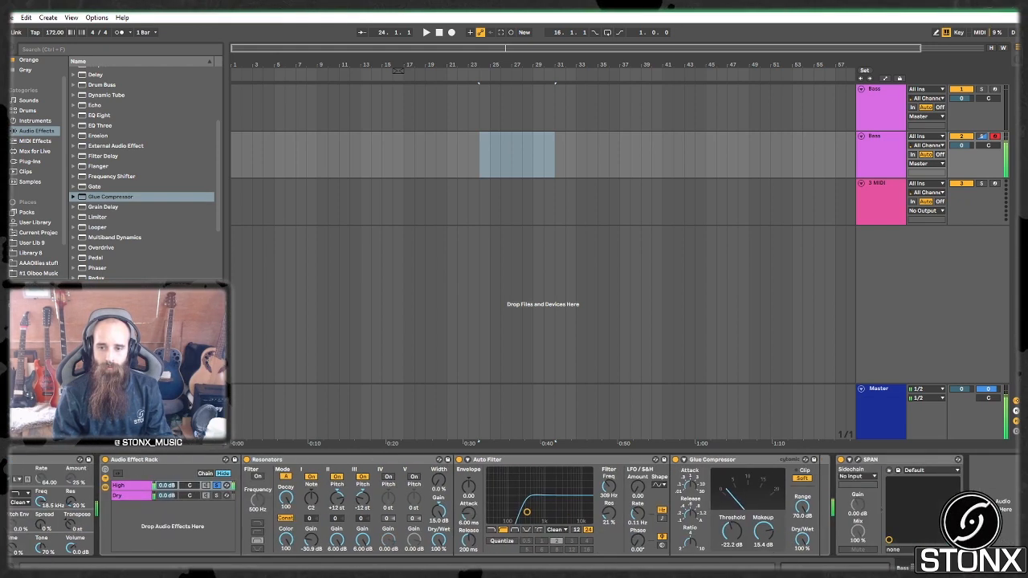
Step: Show SPAN and set Resonators decay 38.1, resonator I gain -6.38 dB, width 57 %
left_click(858, 460)
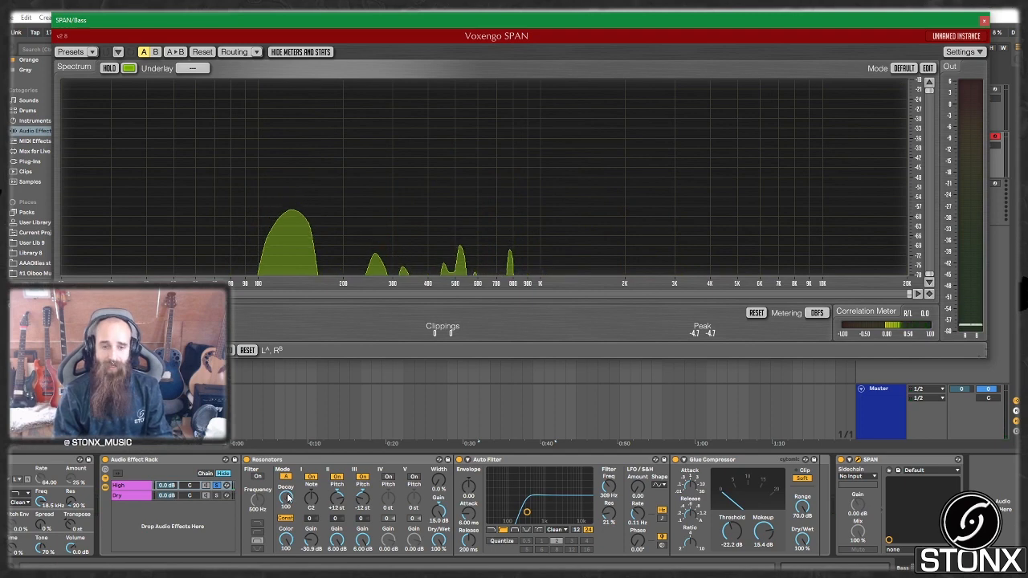
left_click_drag(286, 499, 286, 550)
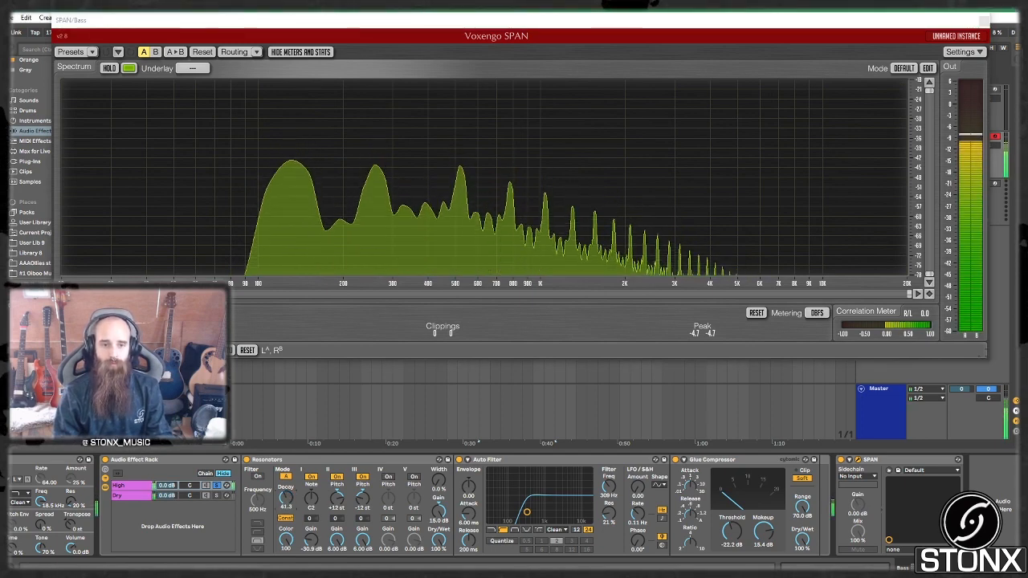
left_click_drag(286, 499, 286, 502)
left_click_drag(311, 540, 311, 518)
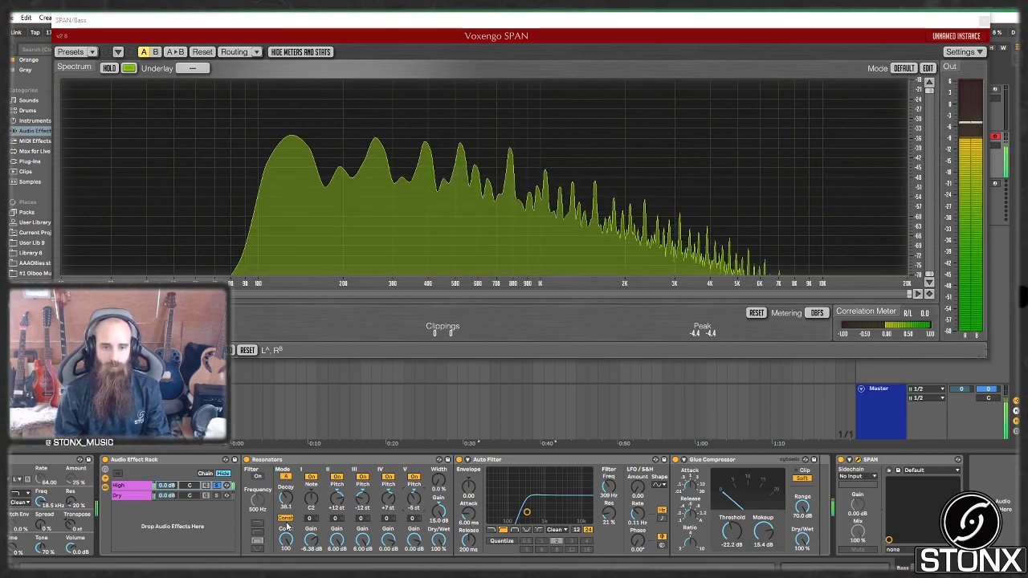
left_click_drag(295, 531, 296, 550)
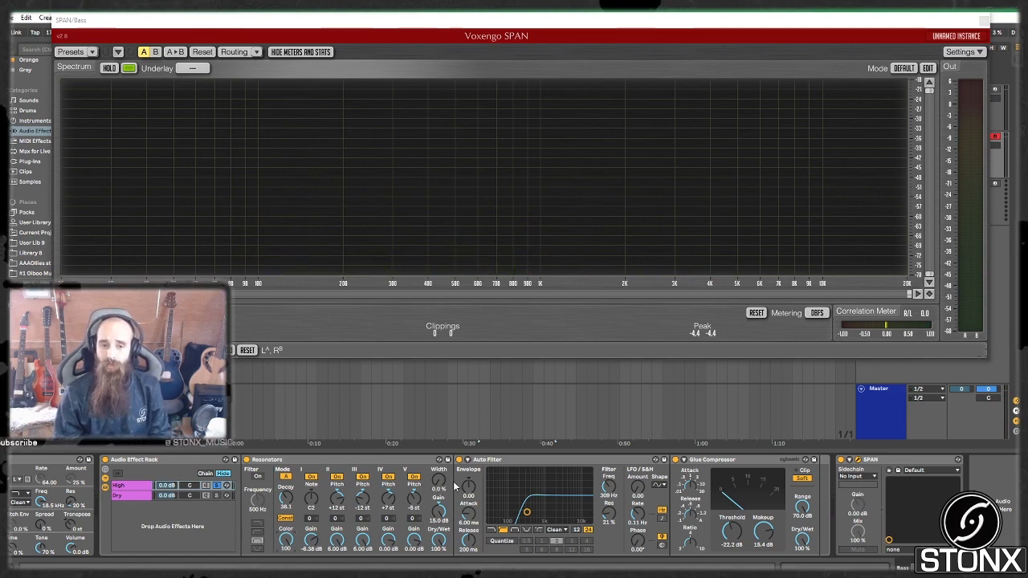
left_click_drag(441, 481, 441, 458)
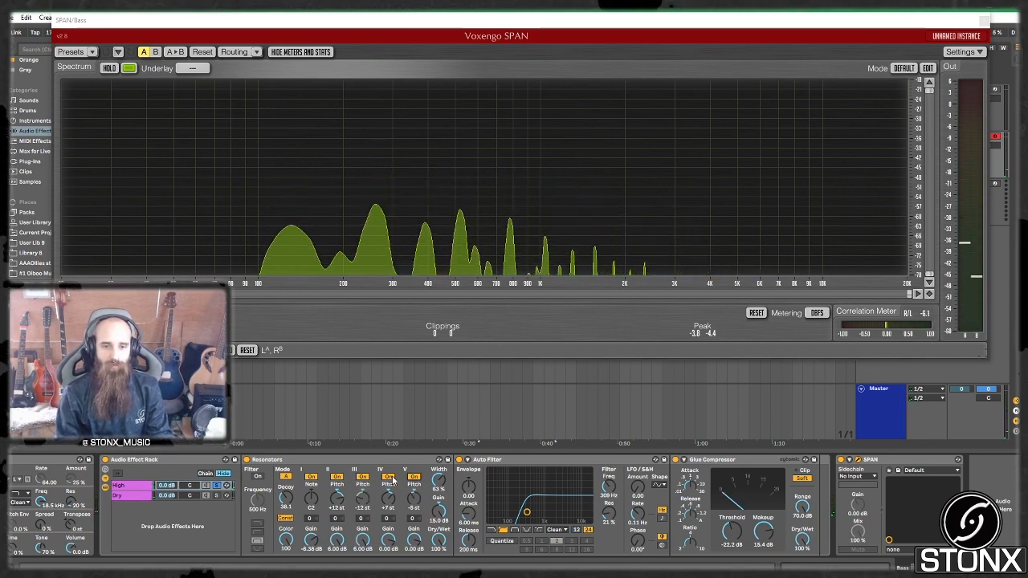
Step: Turn on resonators II and IV, then A/B resonators III and V off and on
left_click(337, 478)
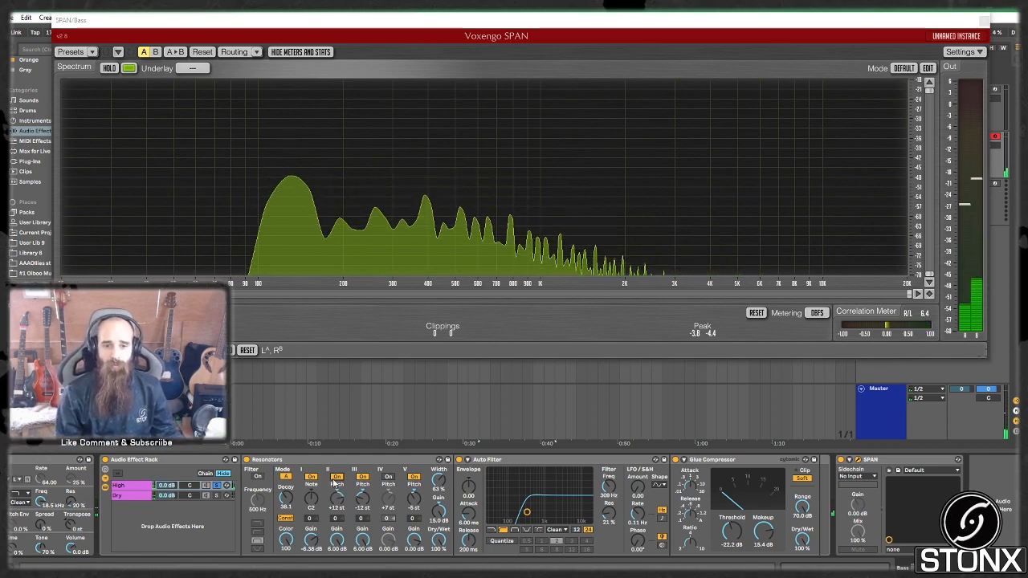
left_click(390, 478)
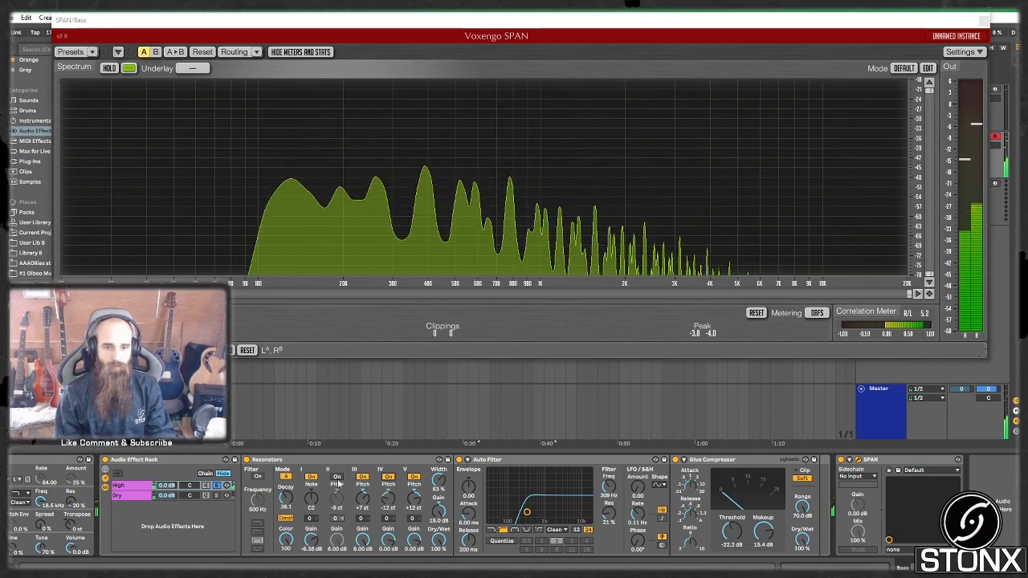
left_click(364, 478)
left_click(414, 478)
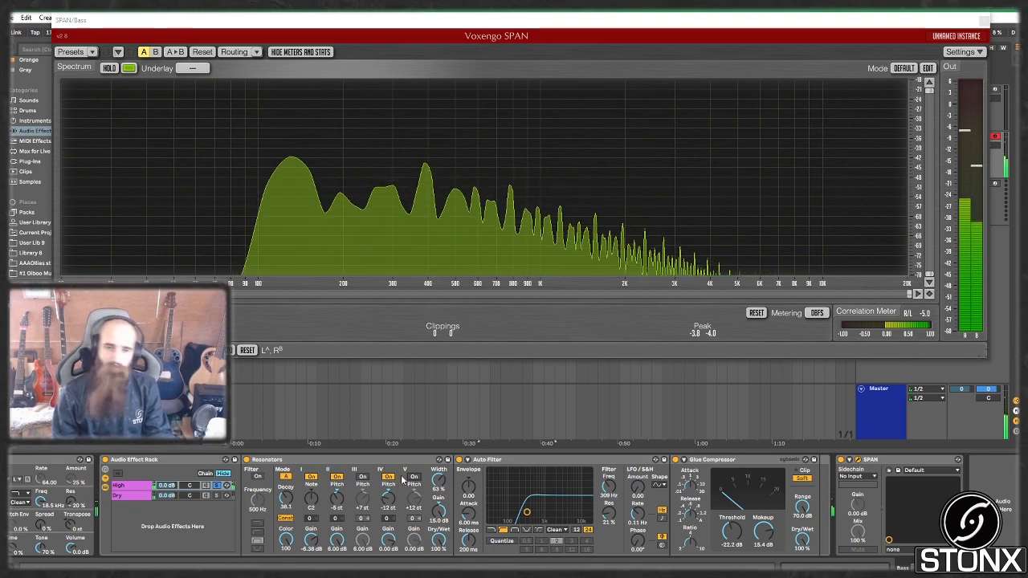
left_click(363, 478)
left_click(414, 478)
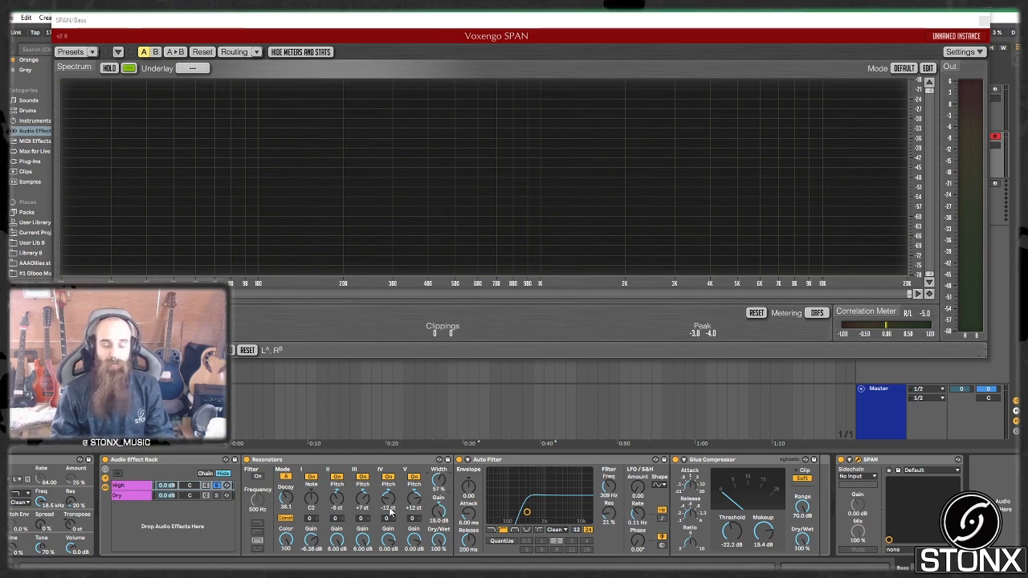
Step: Switch between the Dry and High chain views, unsolo Dry, and play a test note
left_click(213, 498)
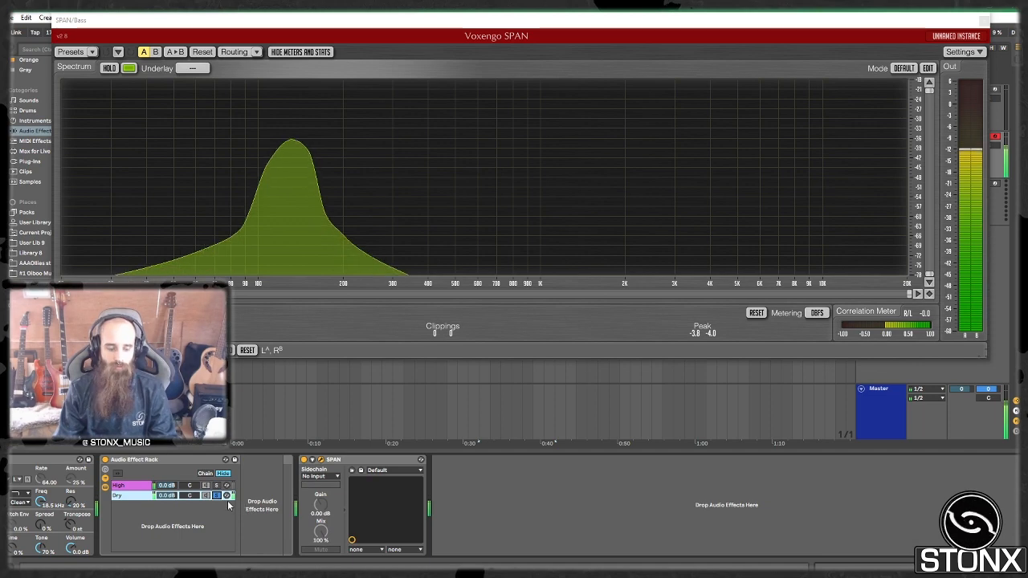
left_click(216, 496)
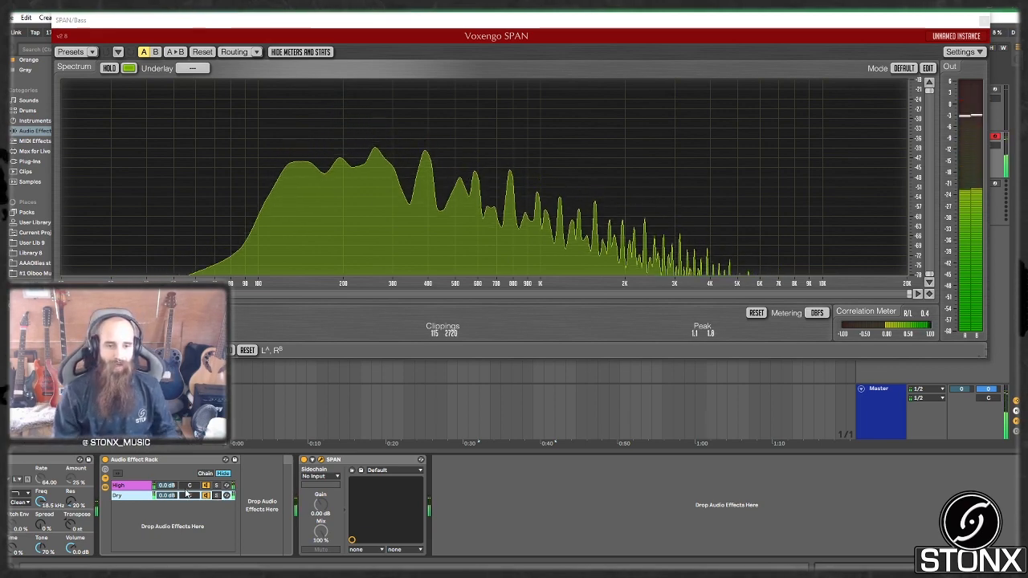
left_click(143, 486)
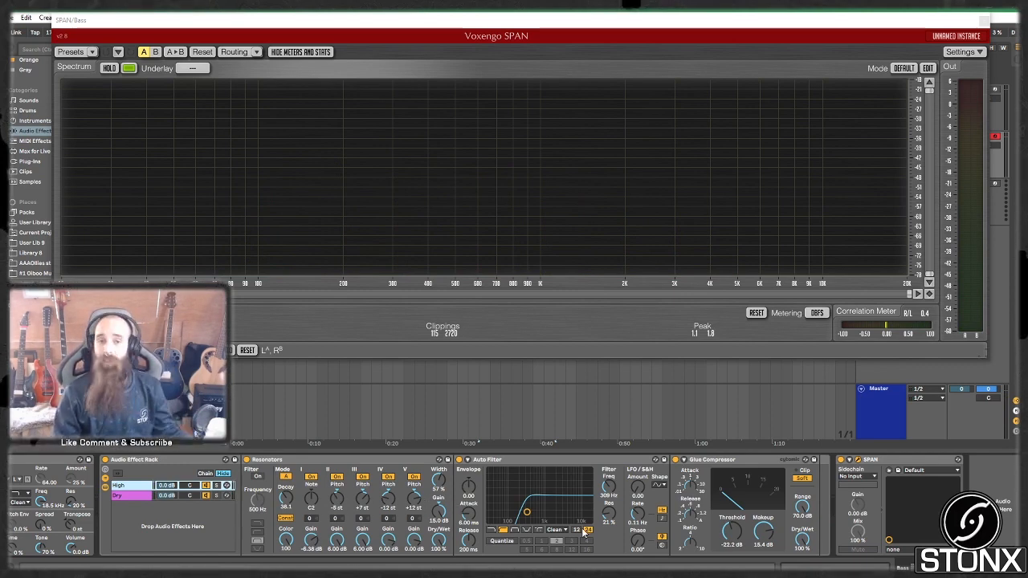
left_click(132, 498)
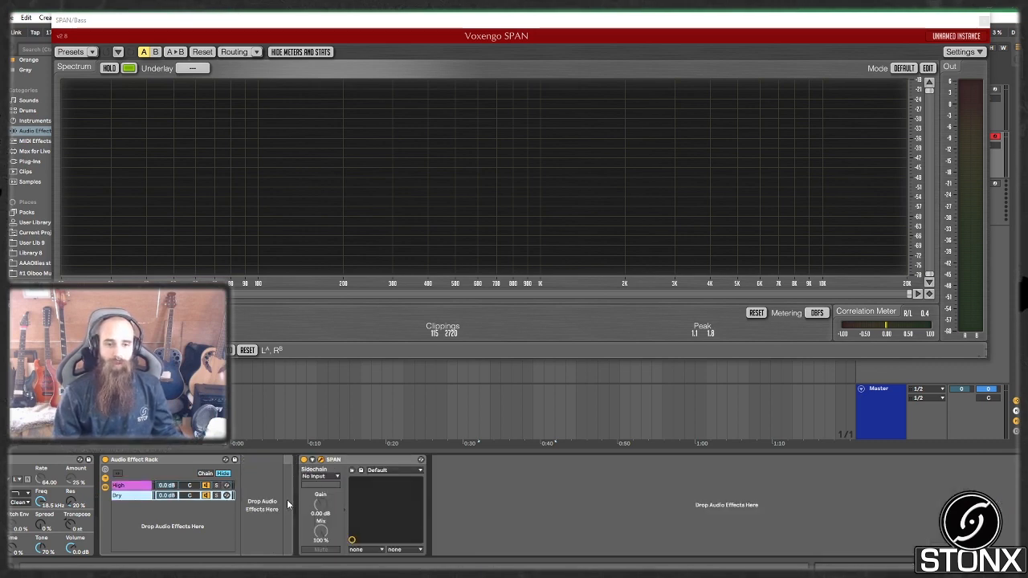
left_click(126, 487)
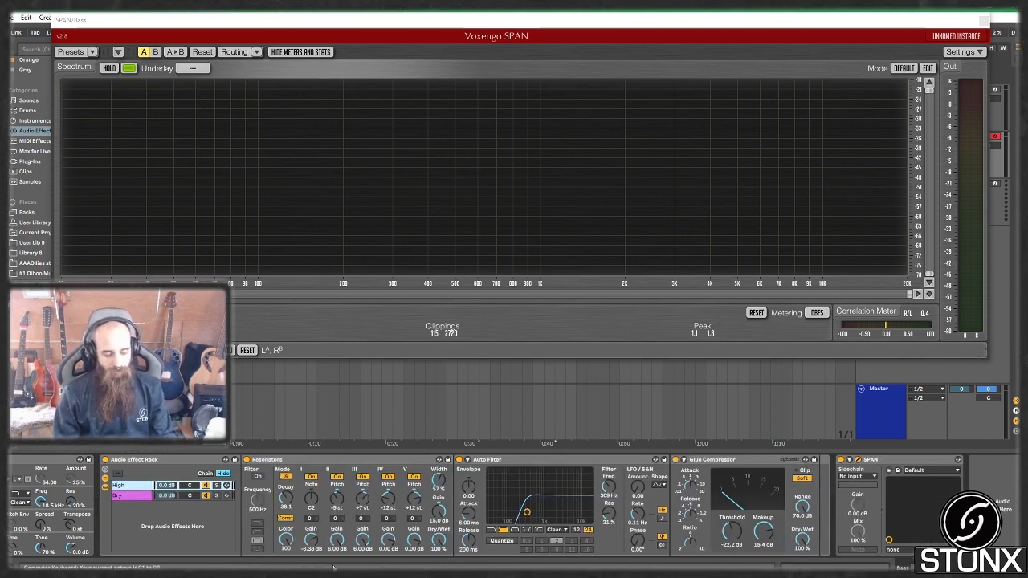
key("a")
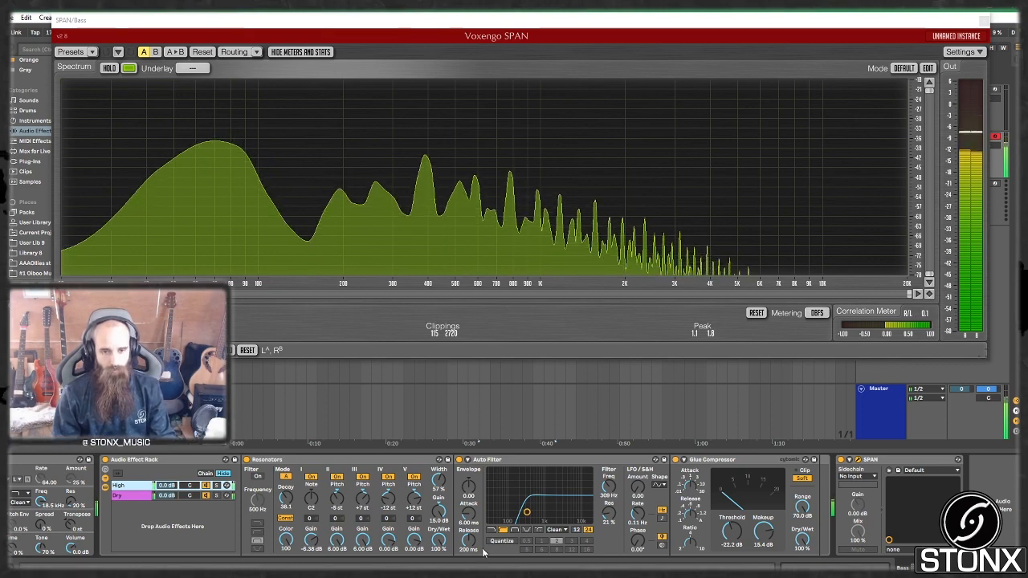
scroll(450, 537, "left", 3)
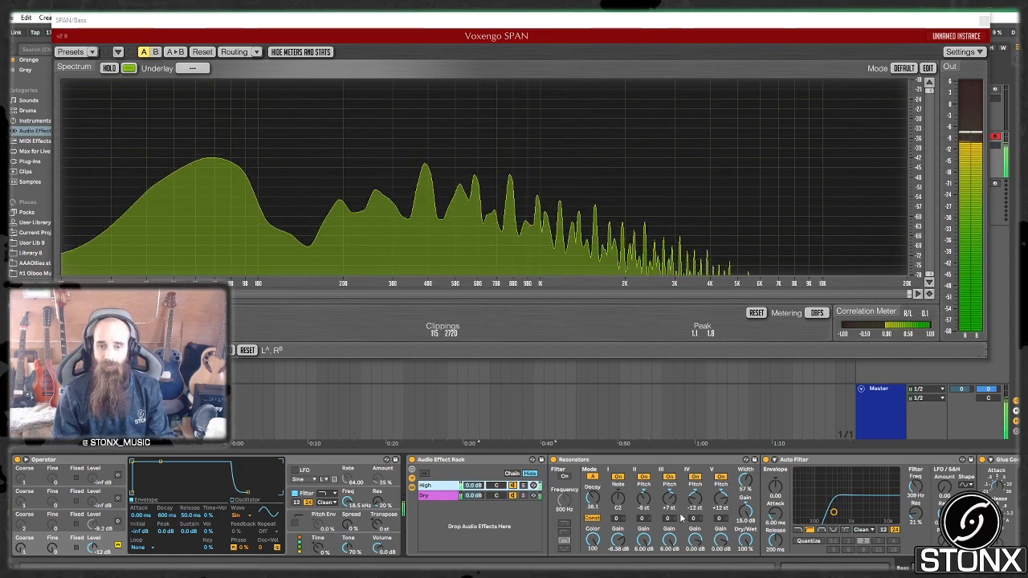
Step: Raise the computer keyboard octave three times, playing notes in the higher registers
key("x")
key("a")
key("x")
key("a")
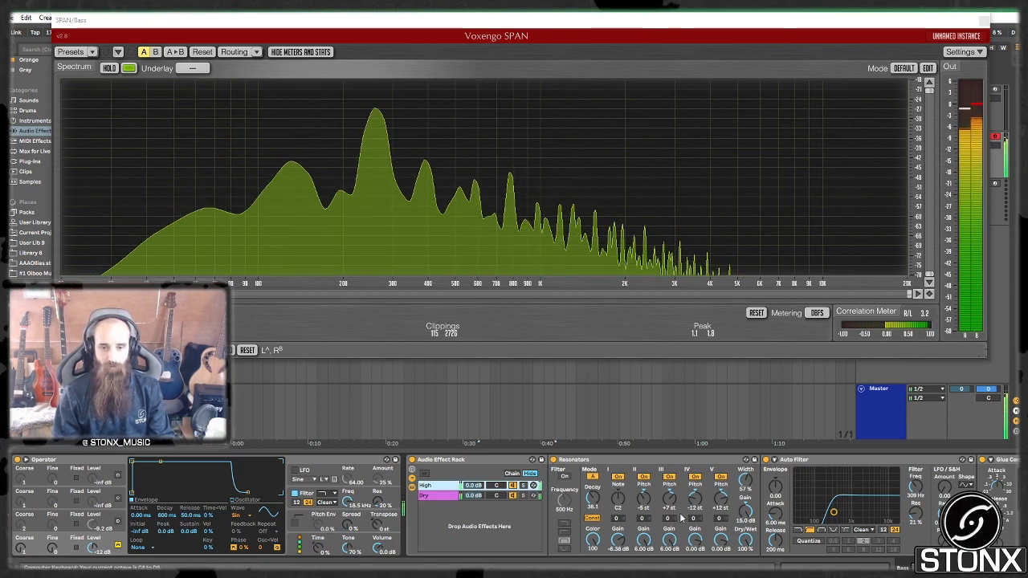
key("x")
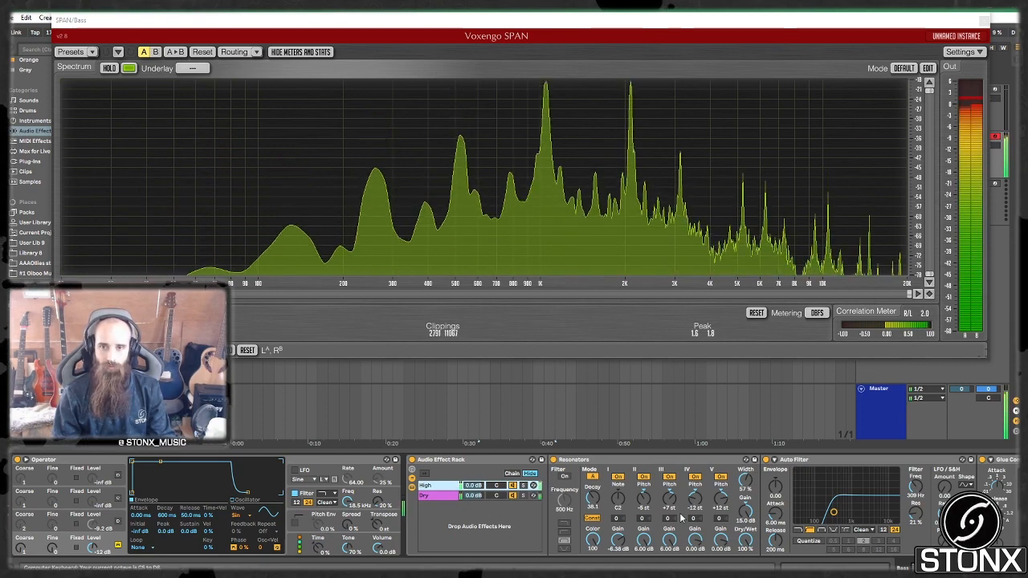
Step: Flip between the Dry and High chain views, playing a test note through High
left_click(518, 495)
left_click(435, 486)
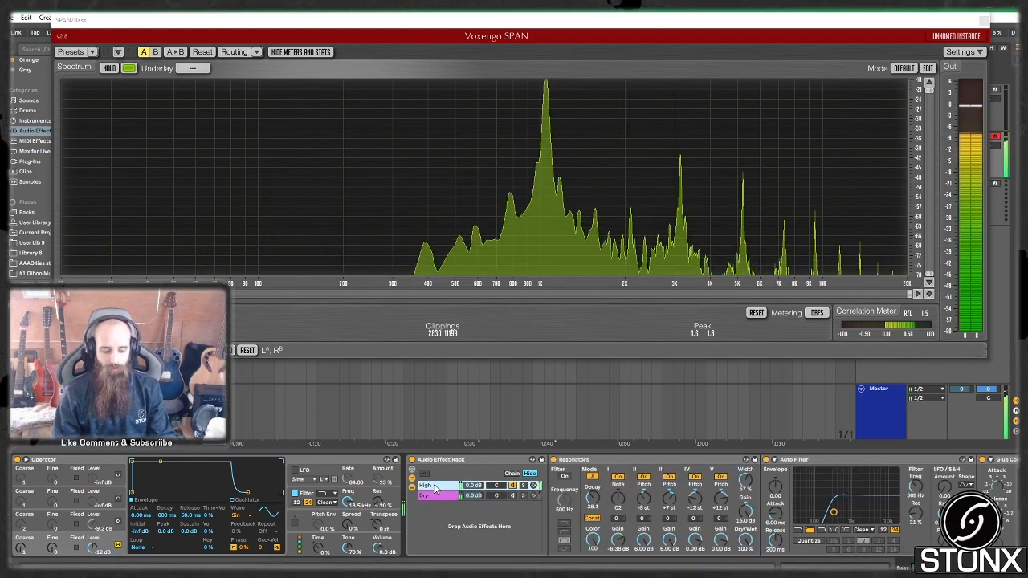
key("z")
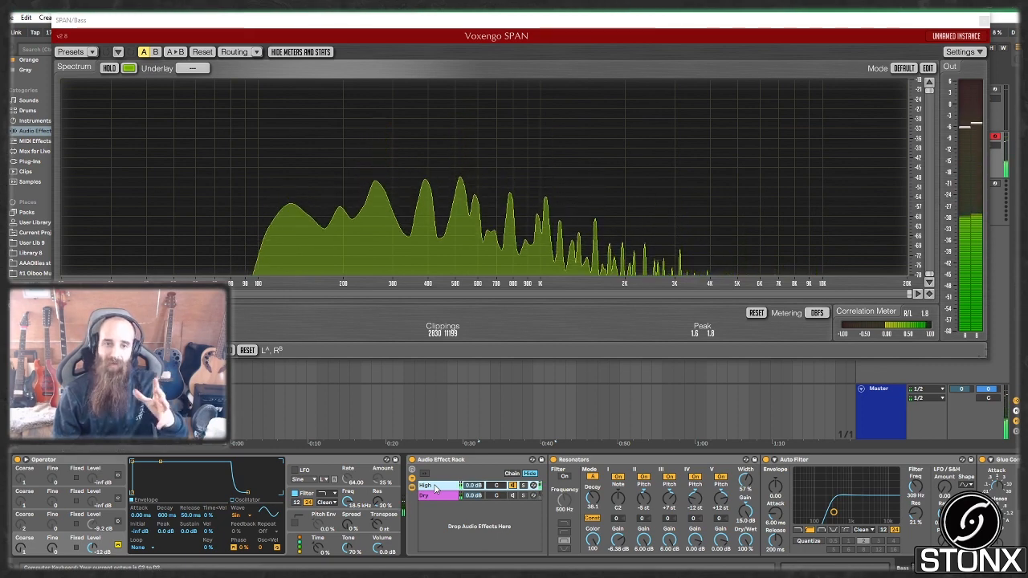
left_click(427, 496)
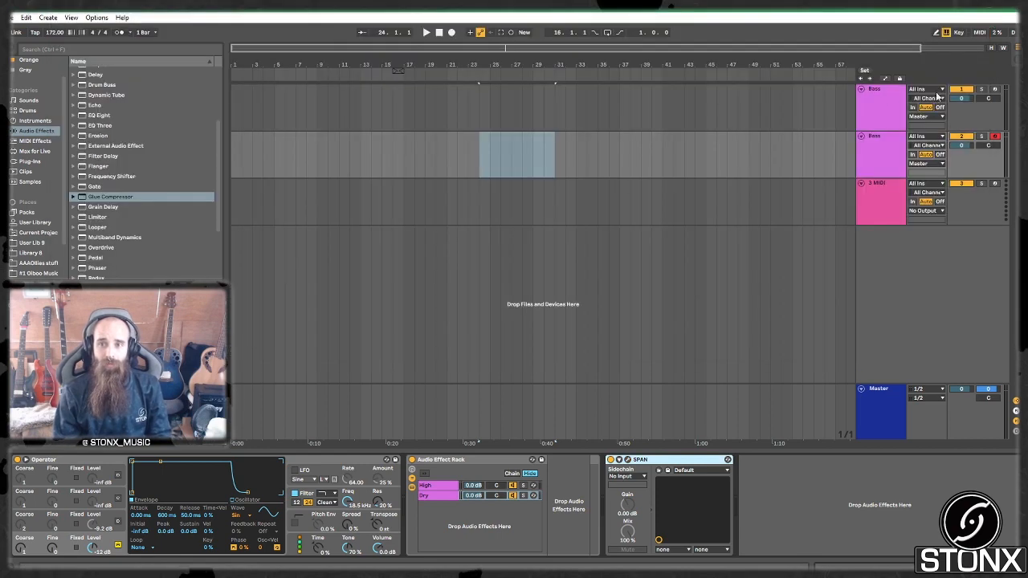
Step: Solo and arm the top Bass track, then reopen its SPAN analyser window
left_click(979, 23)
left_click(938, 103)
left_click(986, 89)
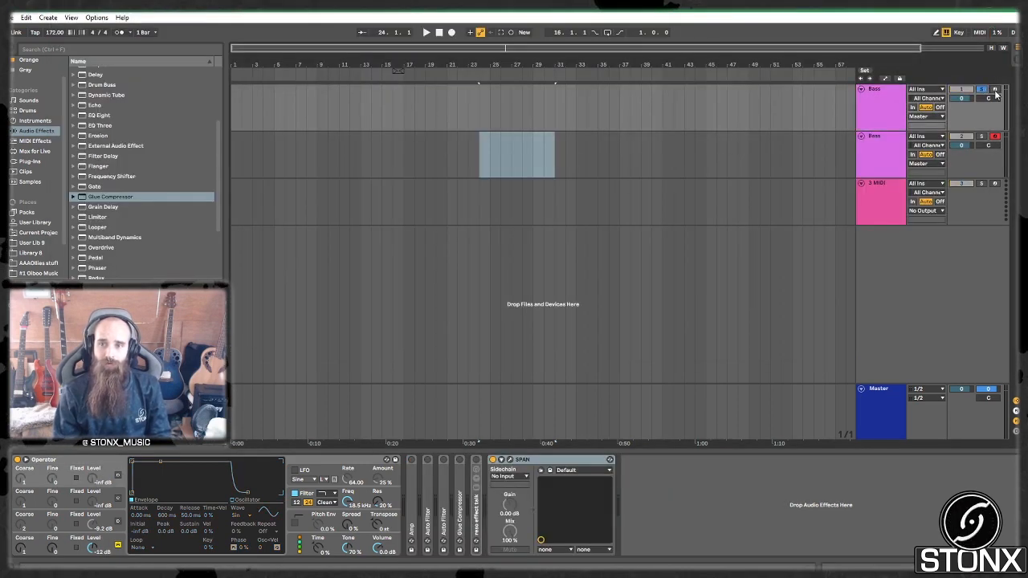
left_click(936, 105)
left_click(397, 381)
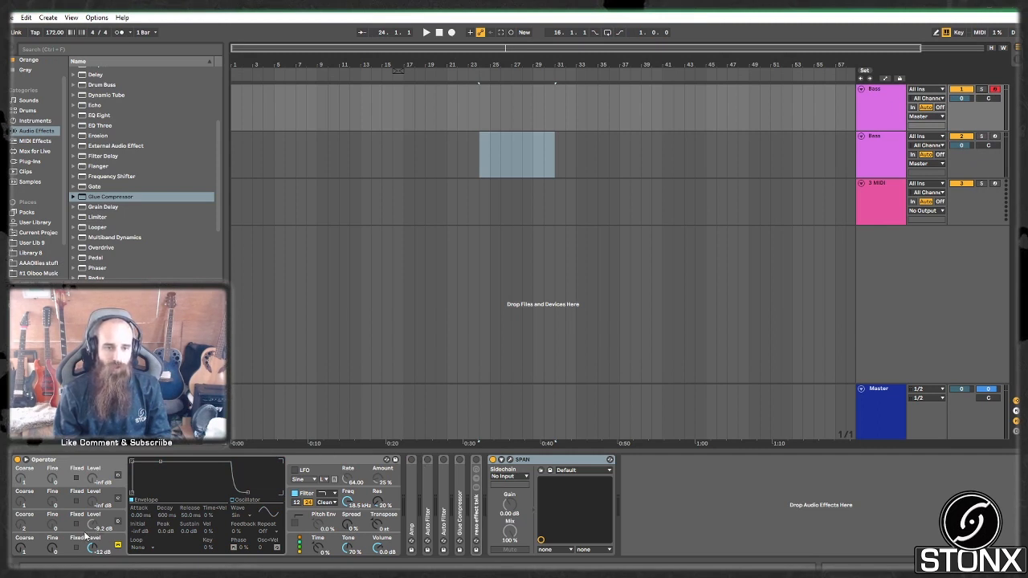
left_click(92, 461)
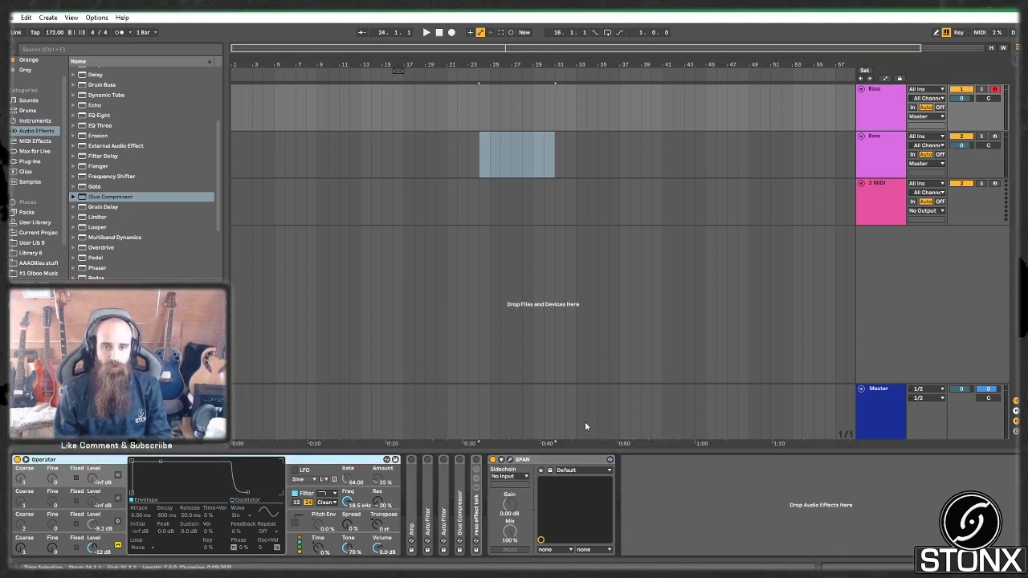
left_click(511, 460)
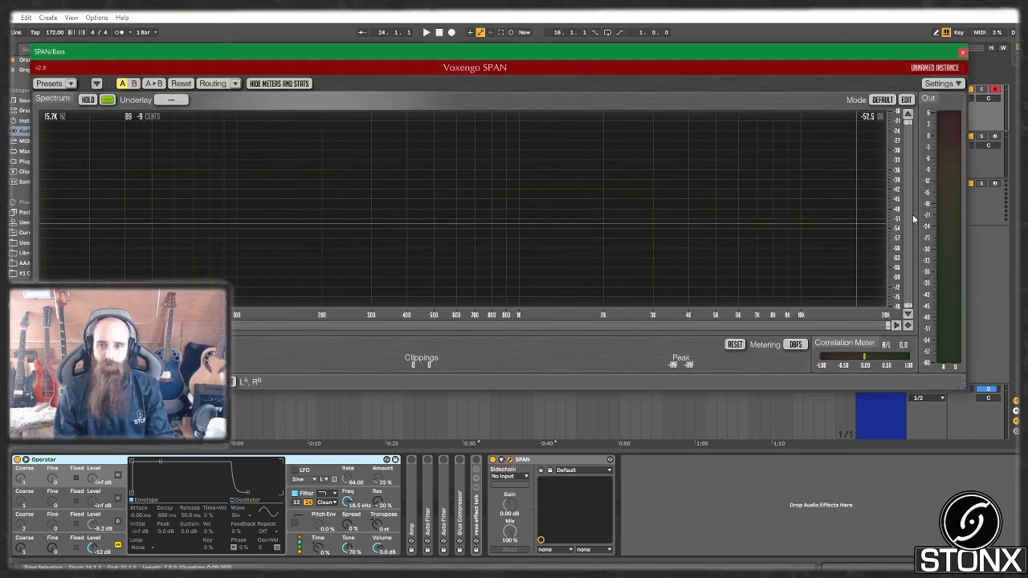
Step: Audition the bass and switch on Operator oscillator B
key("a")
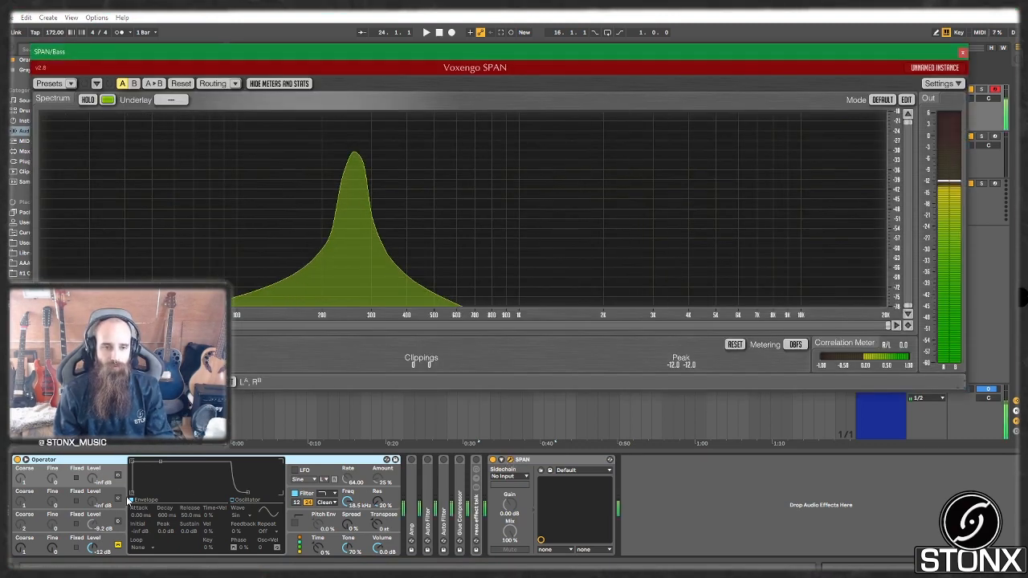
key("z")
key("a")
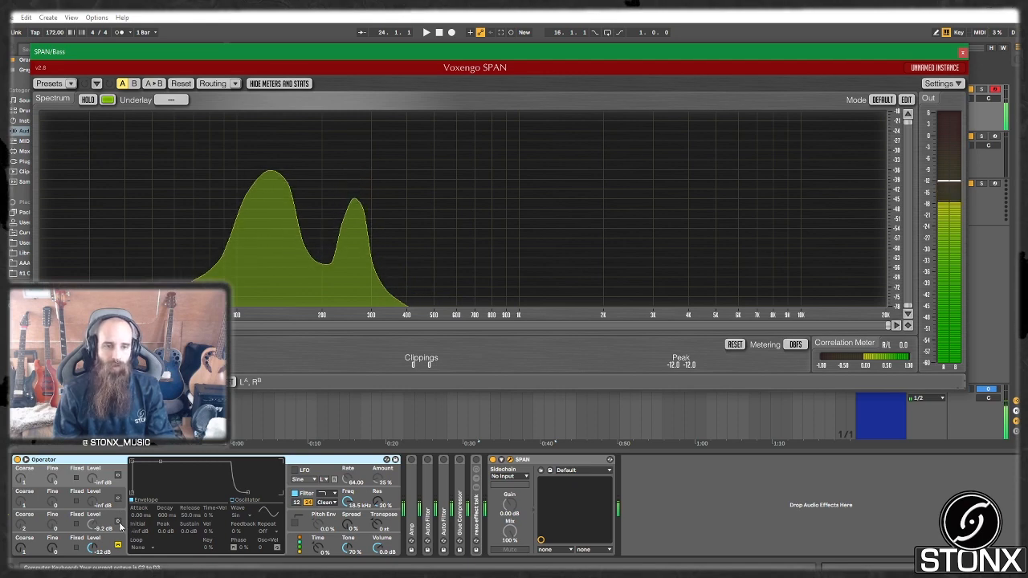
left_click(118, 523)
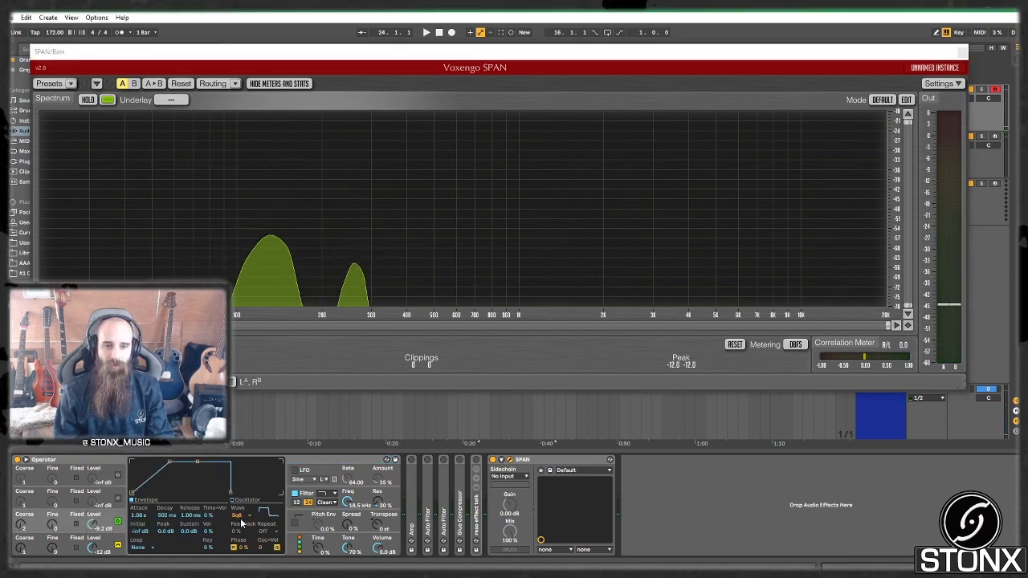
key("a")
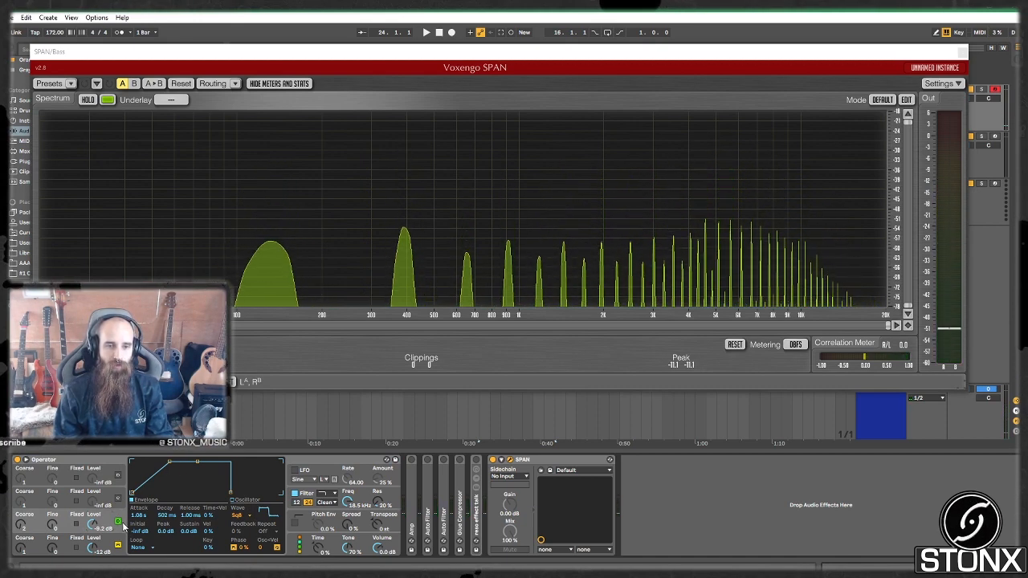
key("a")
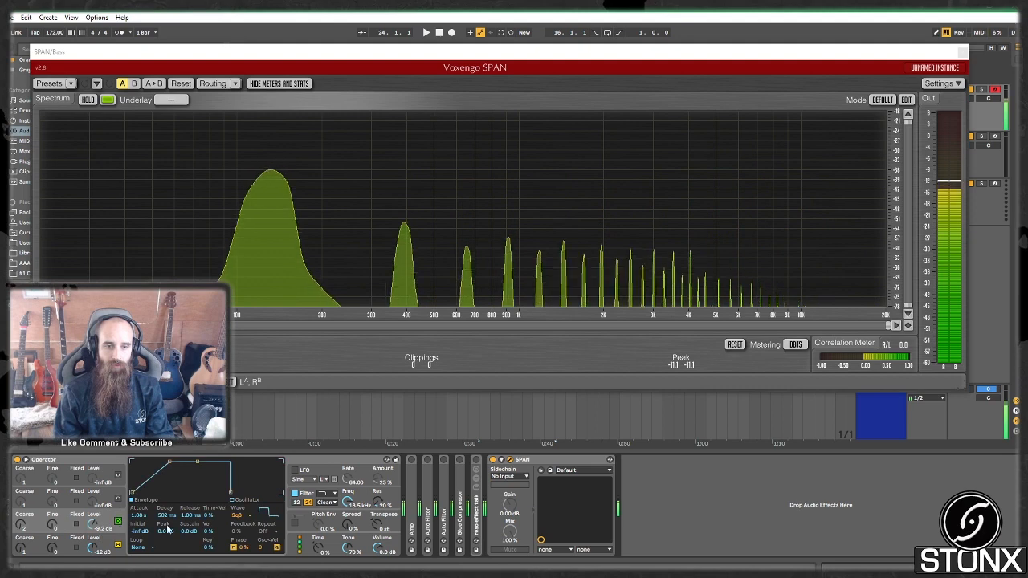
Step: Set oscillator B's waveform to Square 8, after trying Square 4
left_click(238, 516)
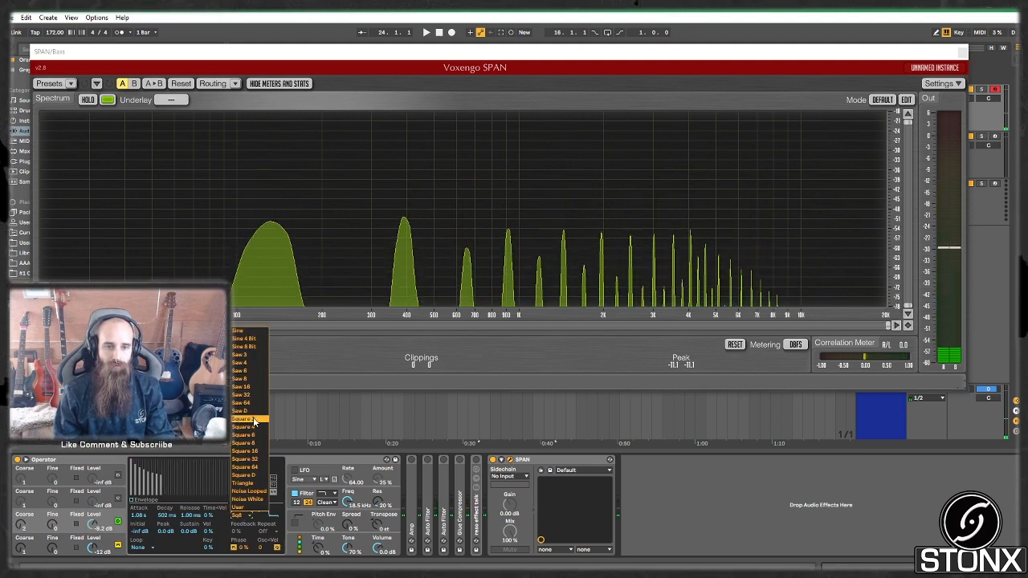
left_click(250, 428)
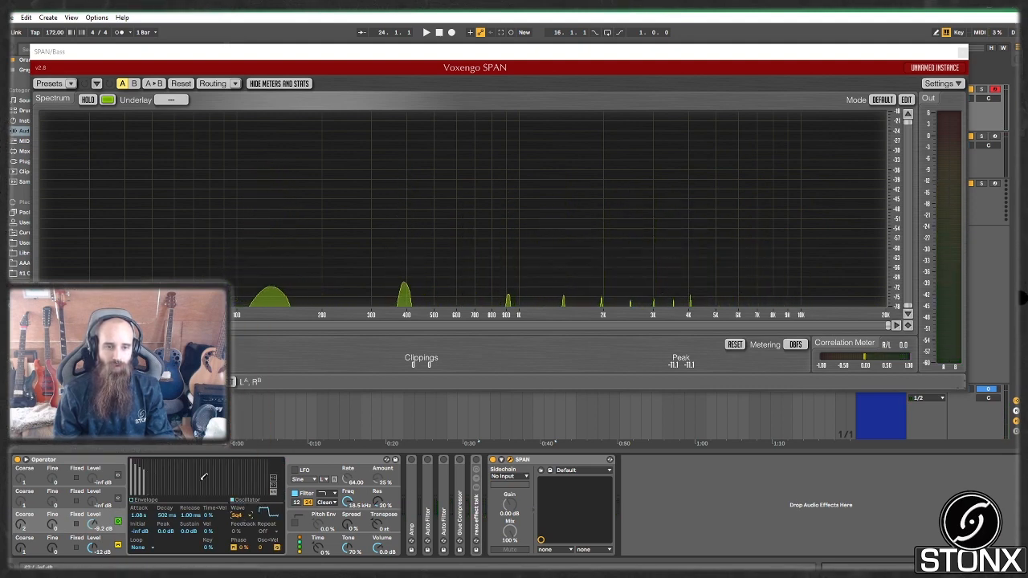
key("a")
left_click(251, 519)
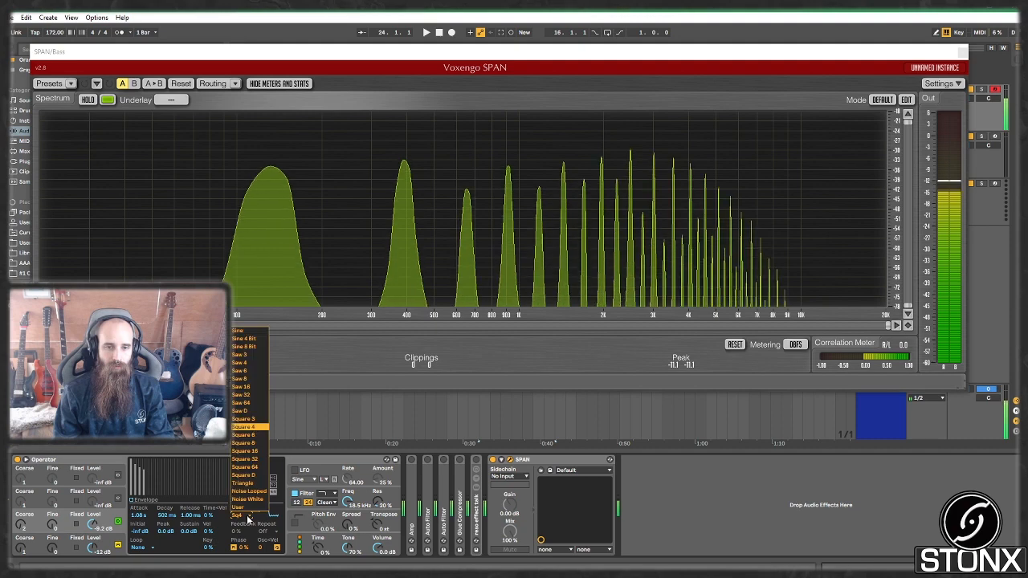
left_click(262, 443)
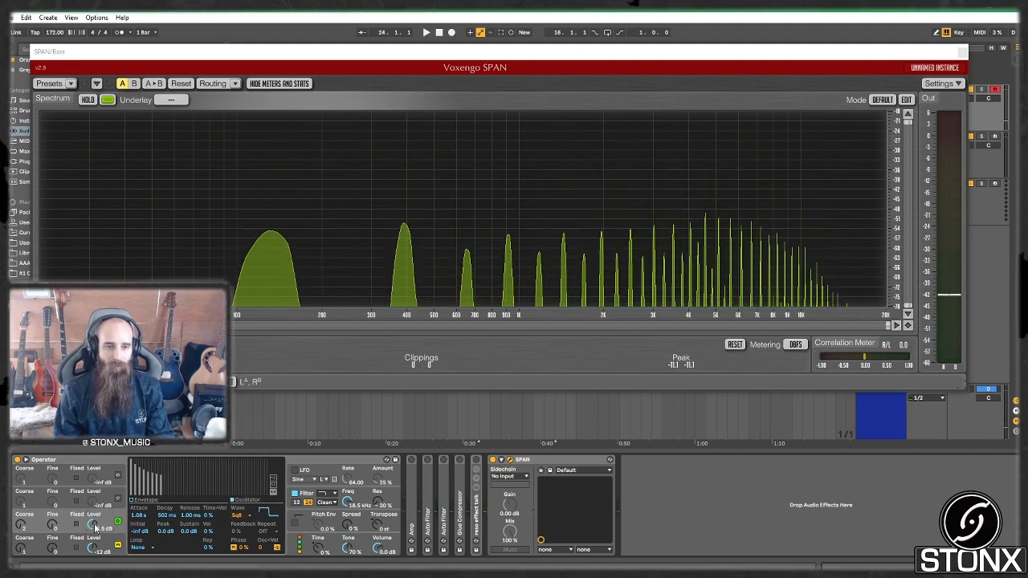
key("a")
Step: Lengthen oscillator B's envelope attack to about 1.61 s
left_click(144, 499)
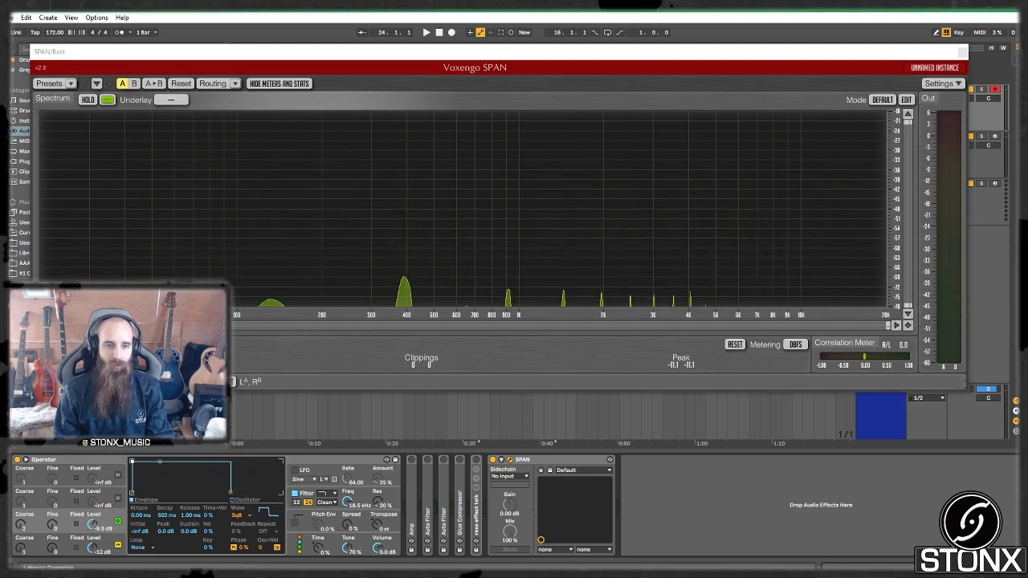
key("a")
left_click_drag(132, 462, 169, 462)
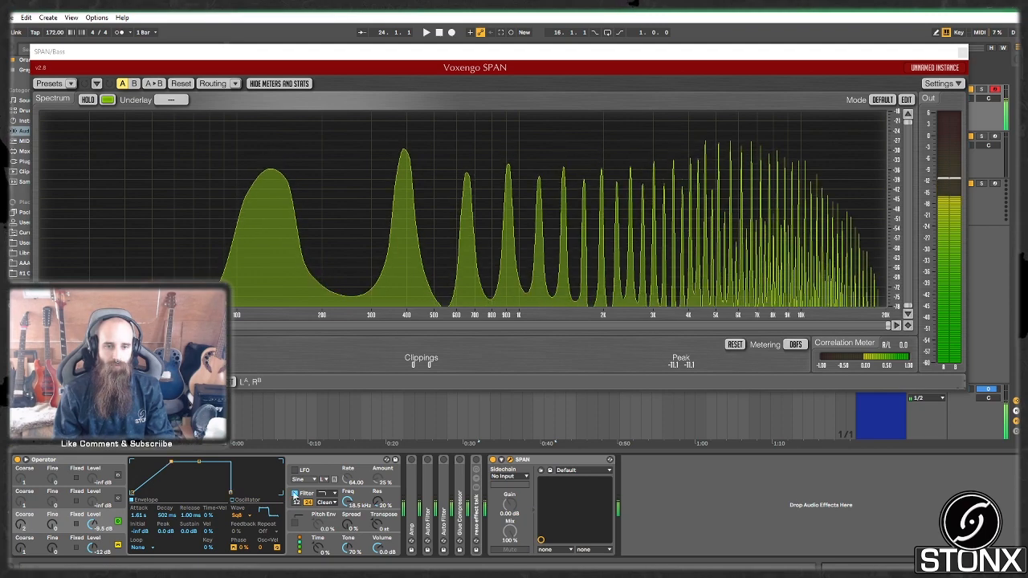
left_click(94, 461)
Step: Fold Operator, check the Amp device, and switch on the first Auto Filter
double_click(95, 461)
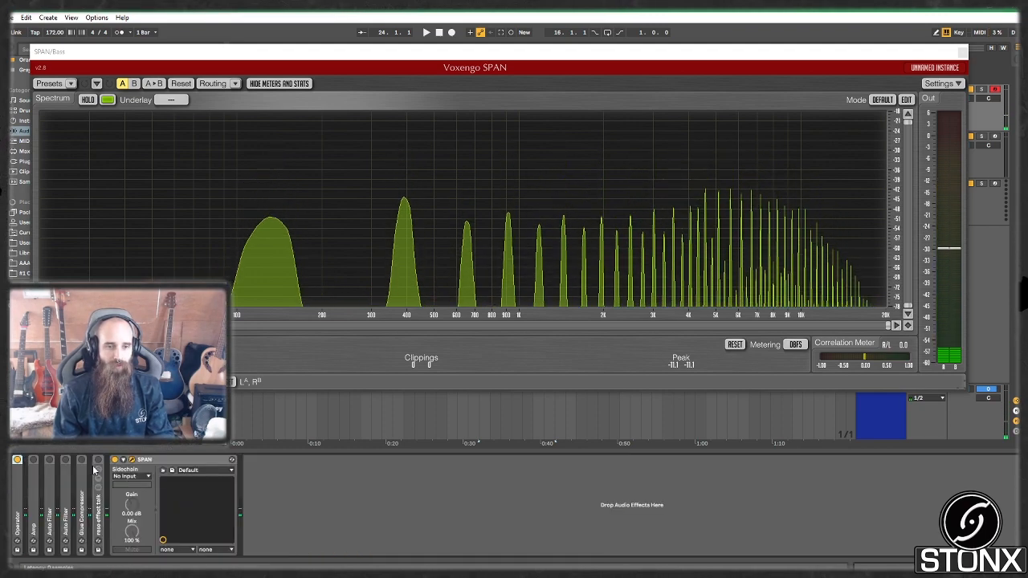
double_click(32, 505)
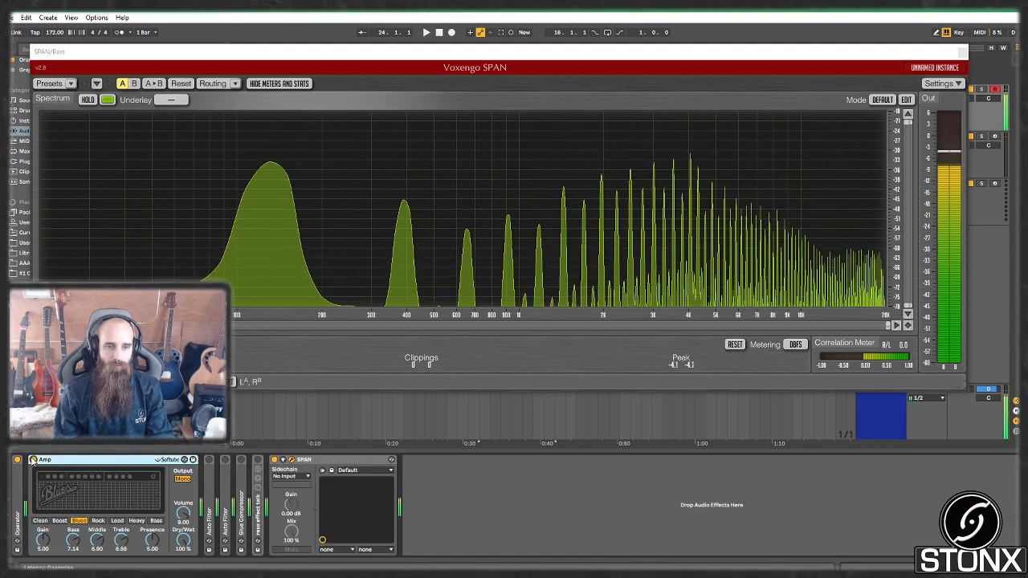
double_click(32, 460)
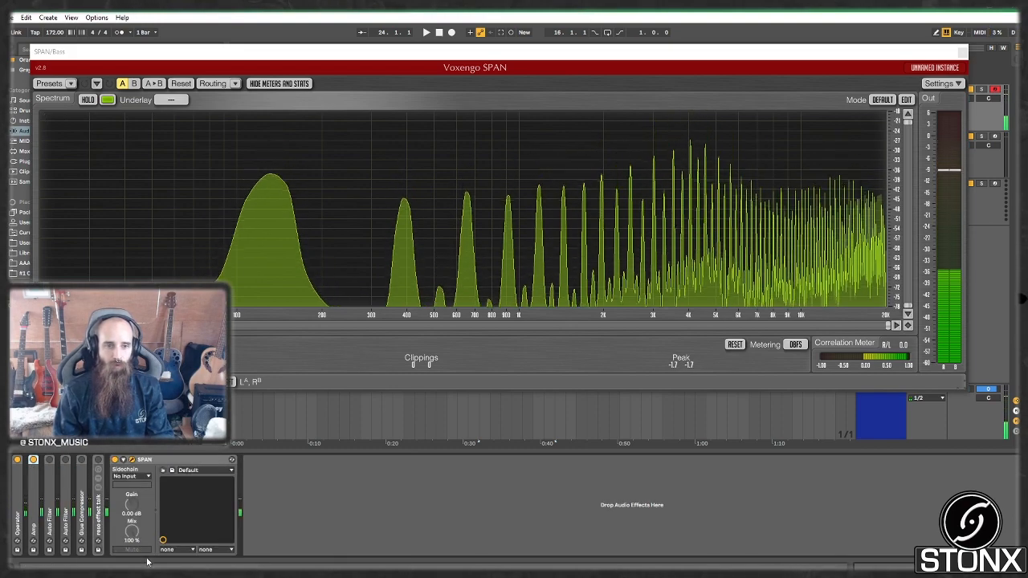
double_click(49, 461)
left_click(49, 459)
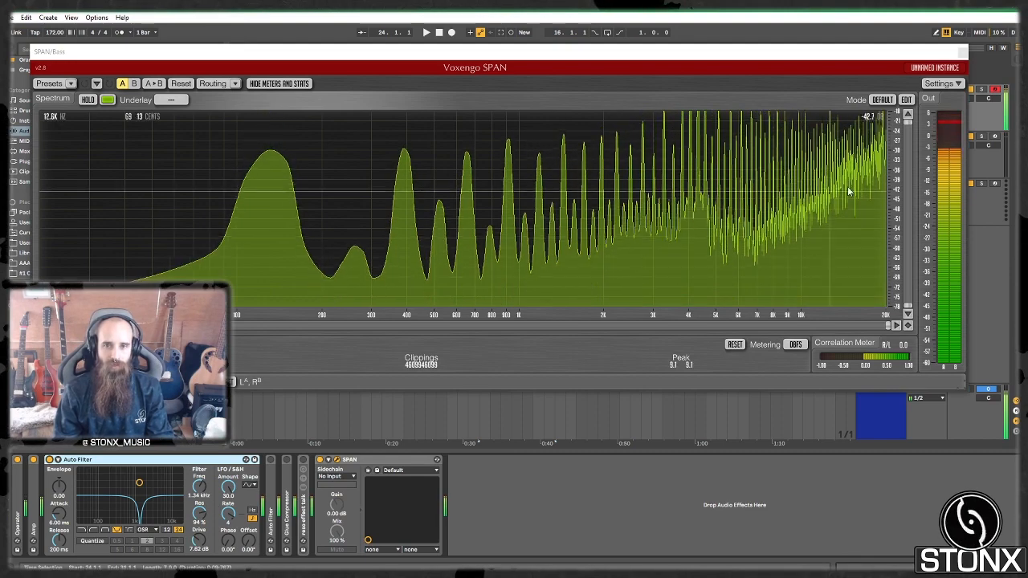
double_click(132, 460)
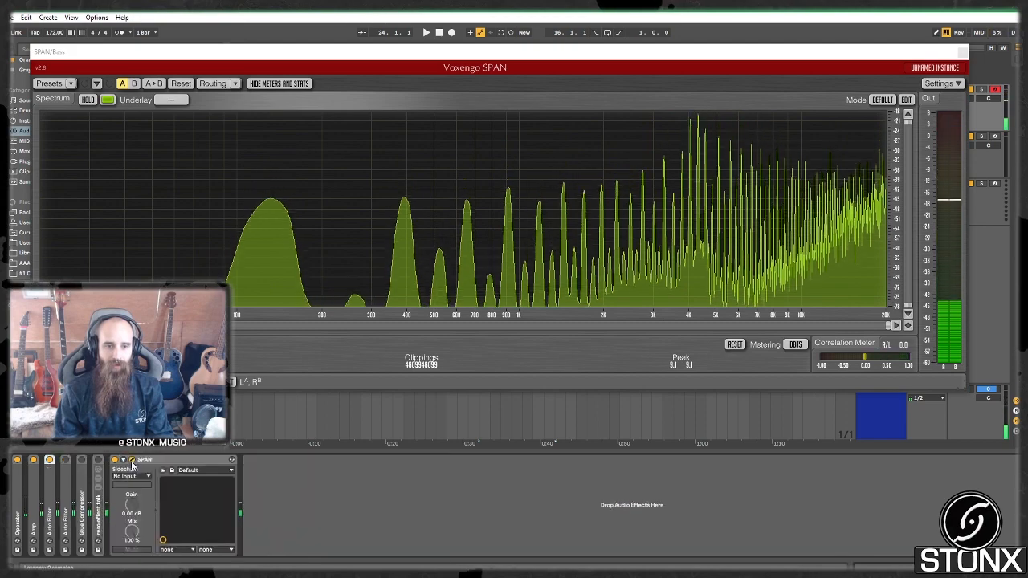
Step: Switch on the second Auto Filter, check Glue Compressor, and expand the reso effect talk rack
double_click(65, 486)
left_click(65, 460)
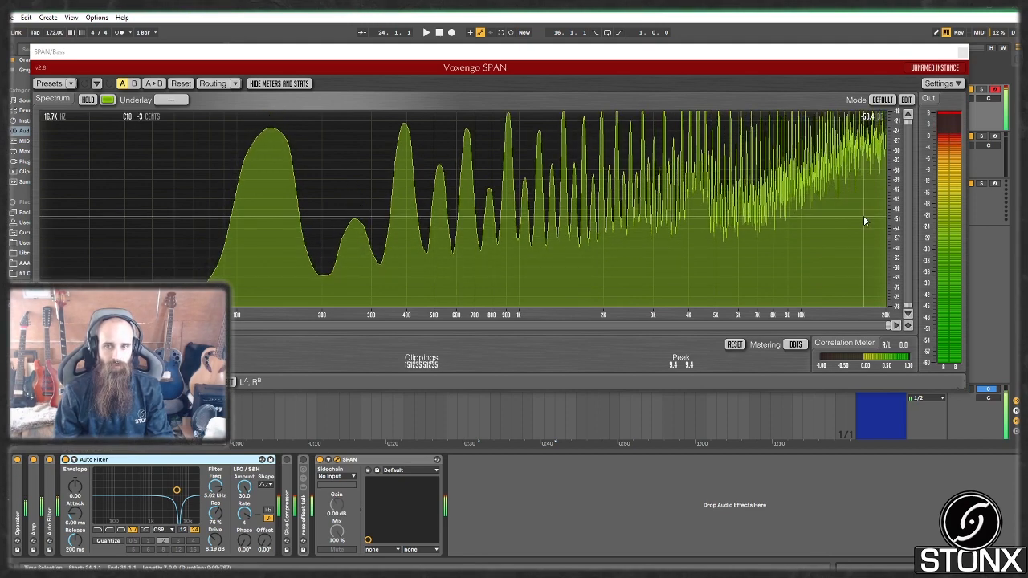
double_click(194, 461)
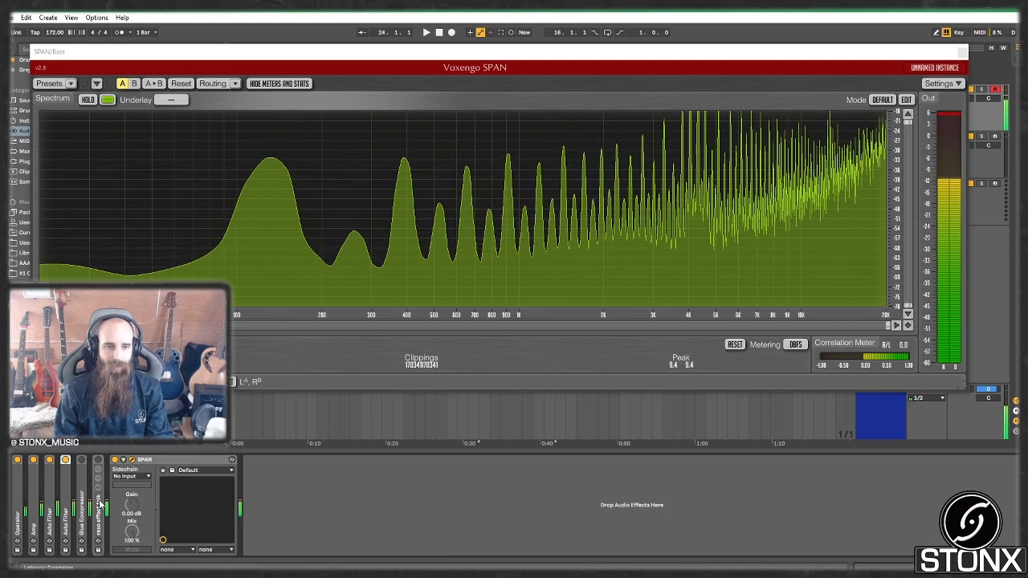
double_click(82, 498)
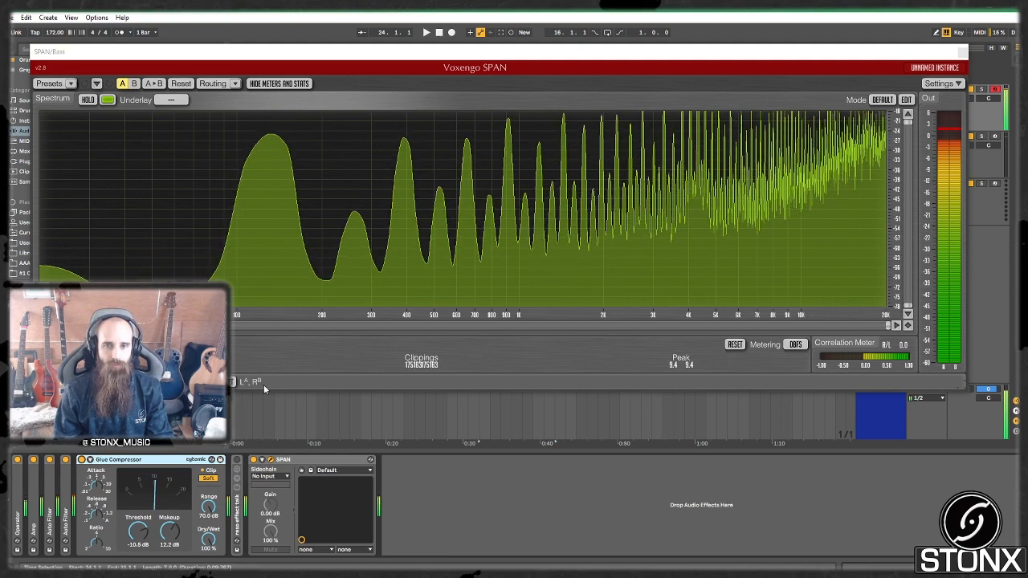
double_click(172, 460)
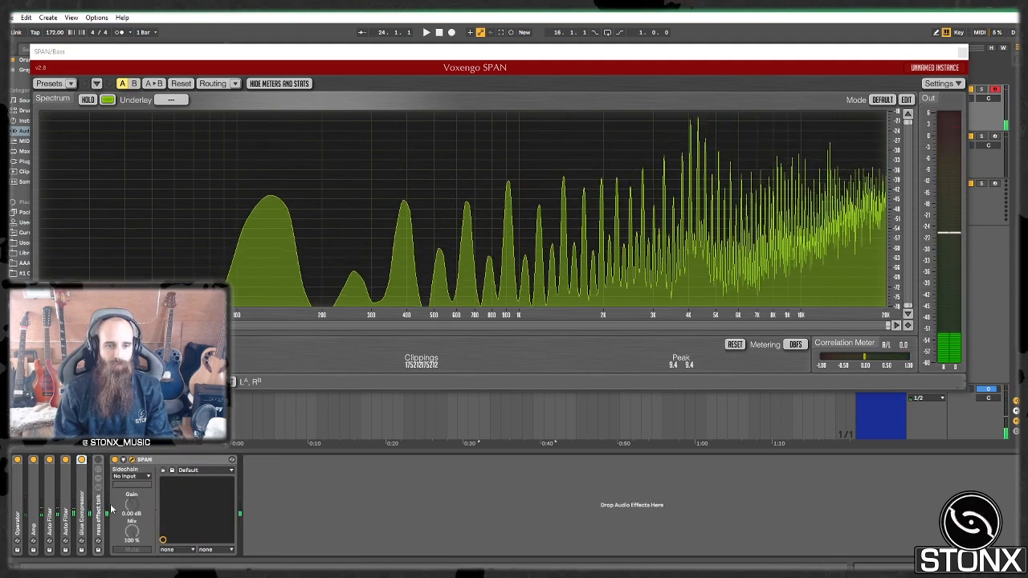
double_click(99, 507)
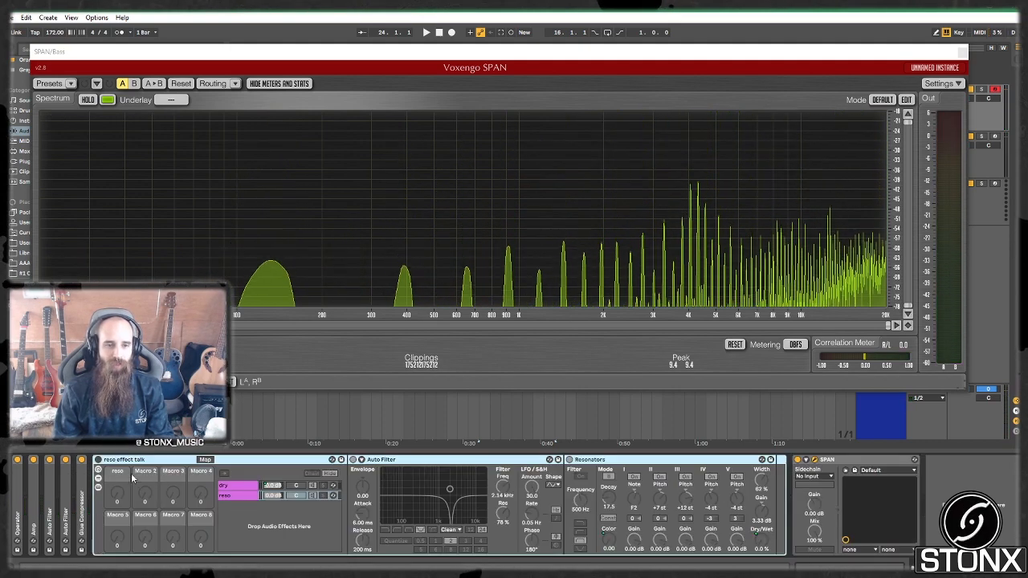
Step: Inspect the dry and reso chains, then turn the reso macro to 127 and enter Map mode
left_click(225, 486)
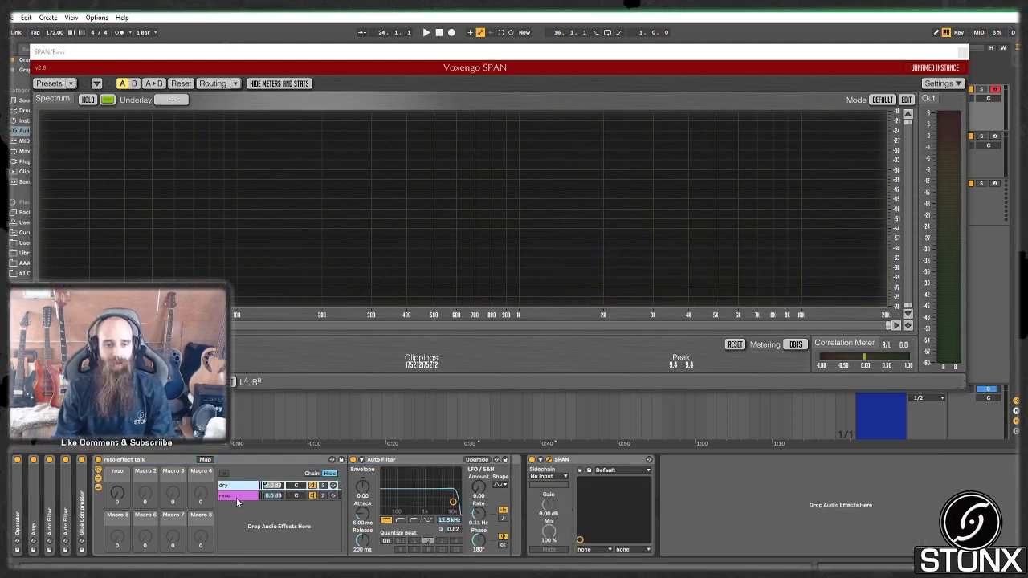
left_click(239, 497)
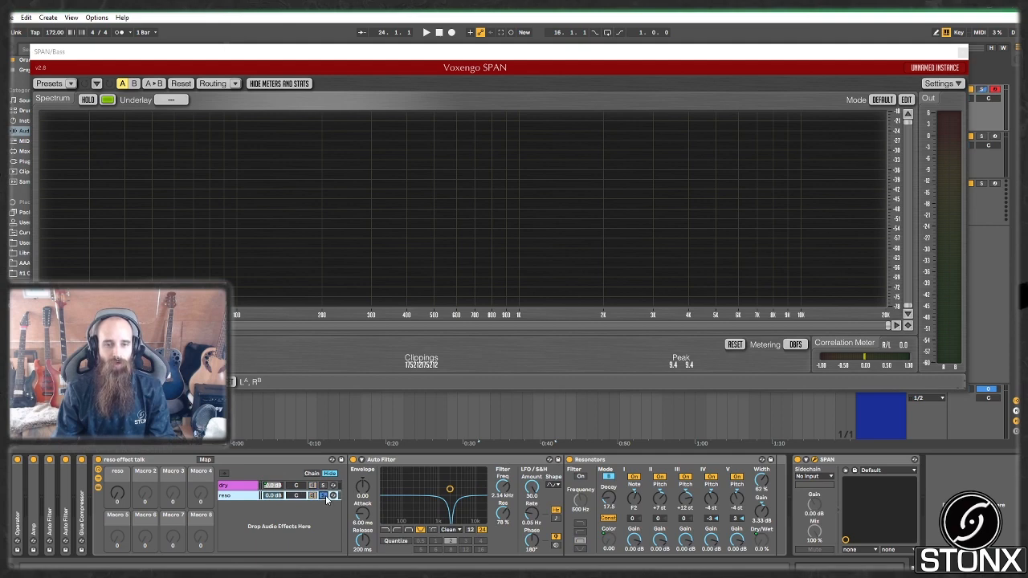
left_click(427, 469)
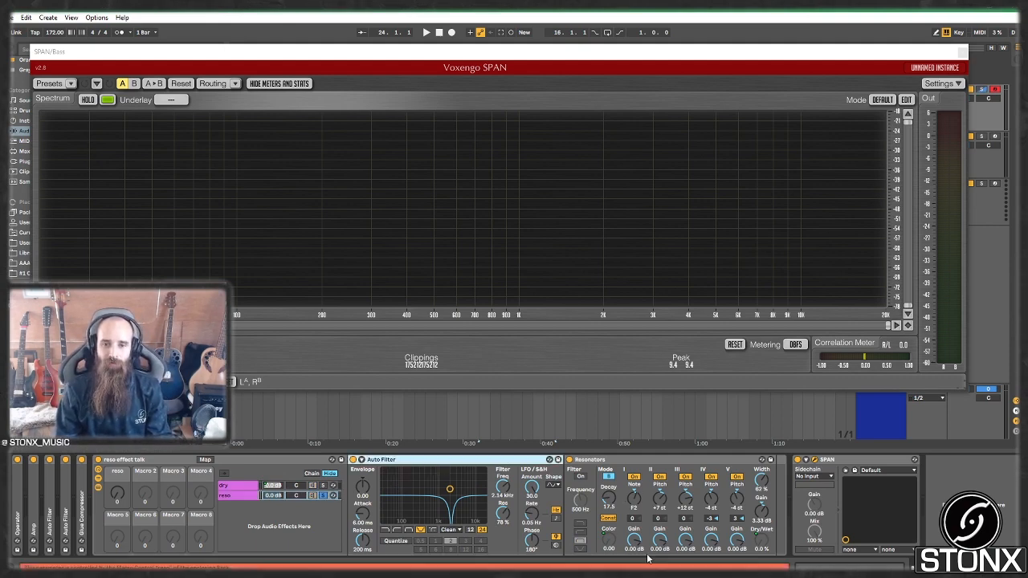
left_click(632, 467)
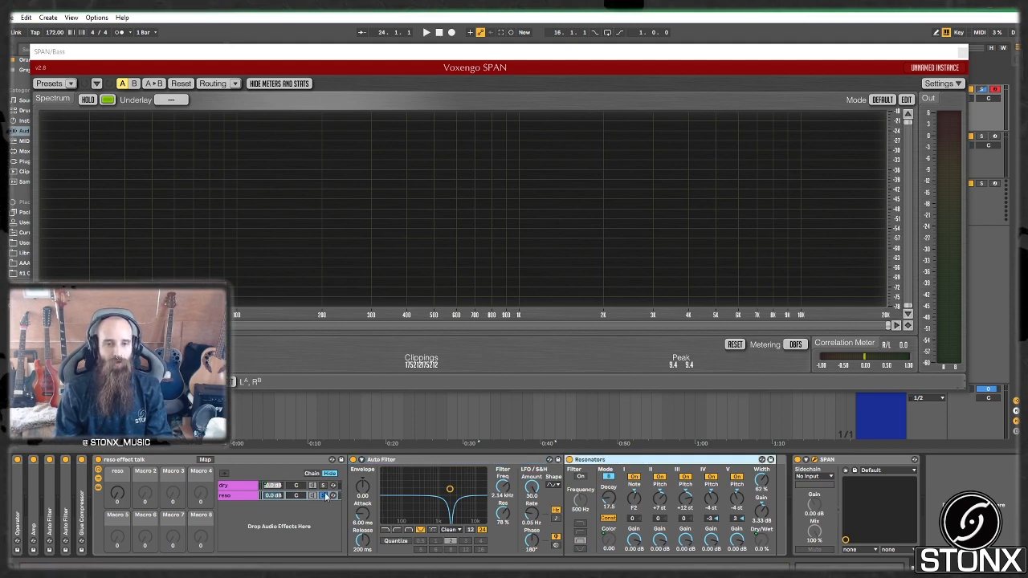
left_click(249, 487)
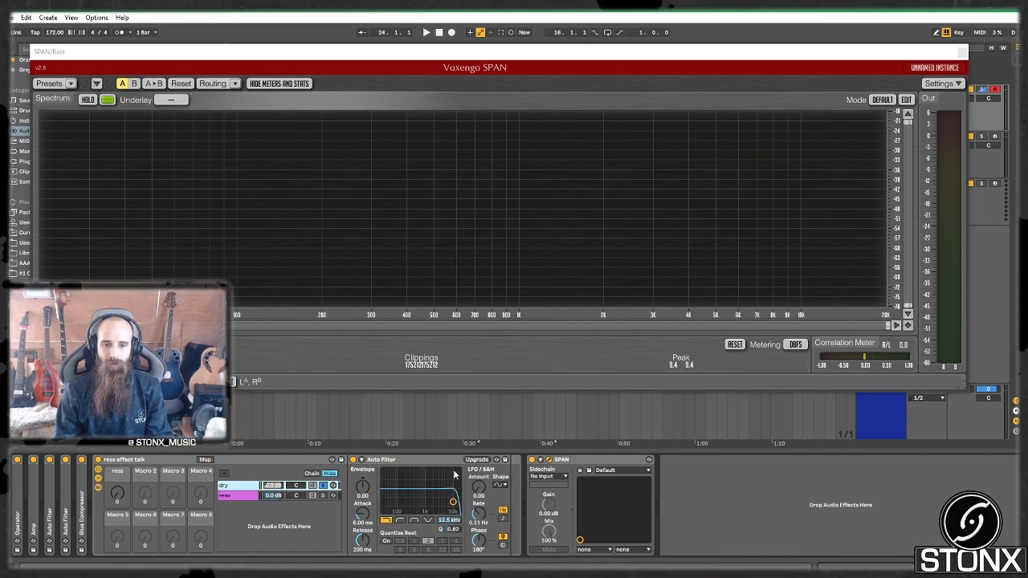
left_click(318, 495)
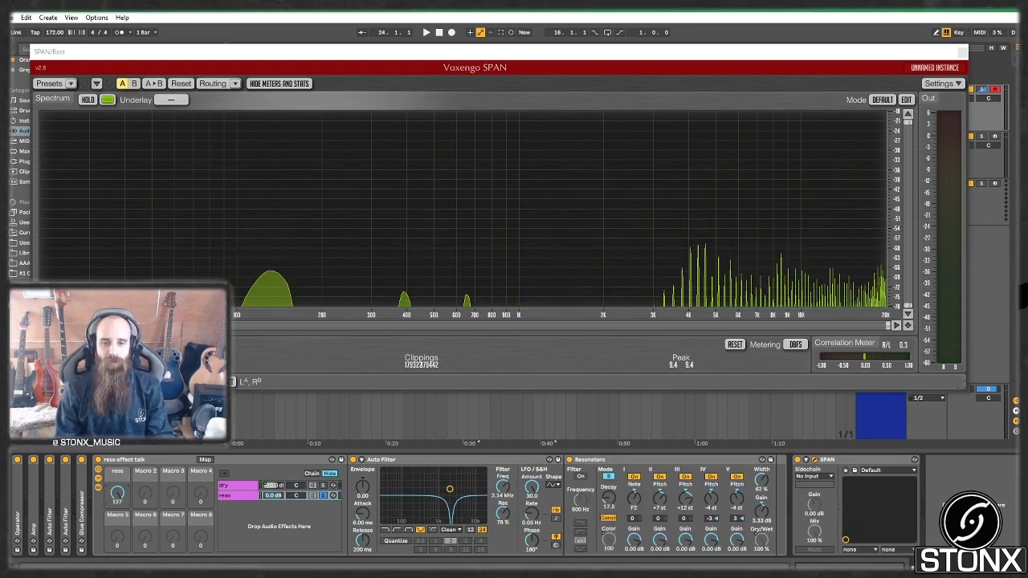
left_click_drag(117, 493, 117, 413)
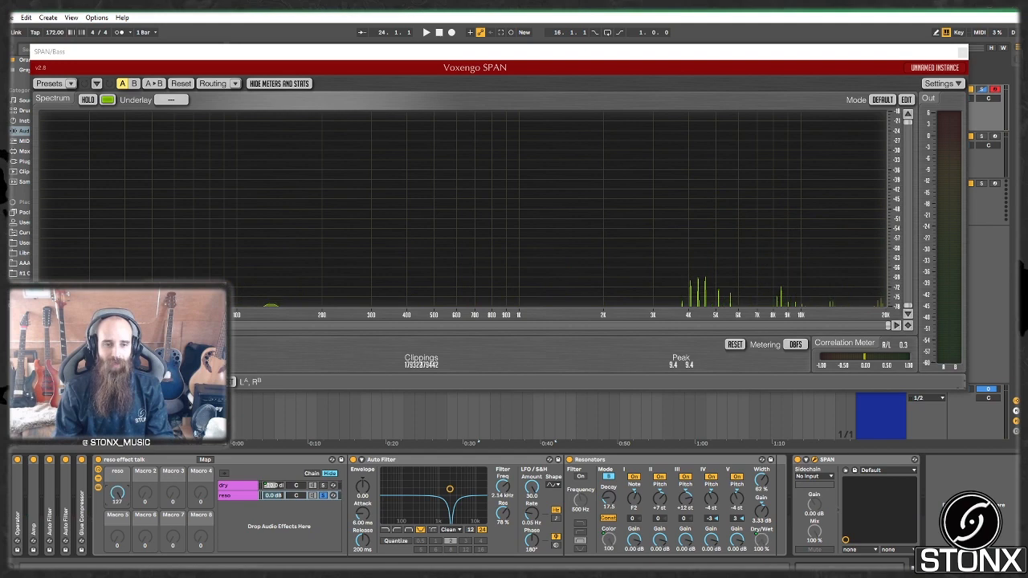
left_click(205, 461)
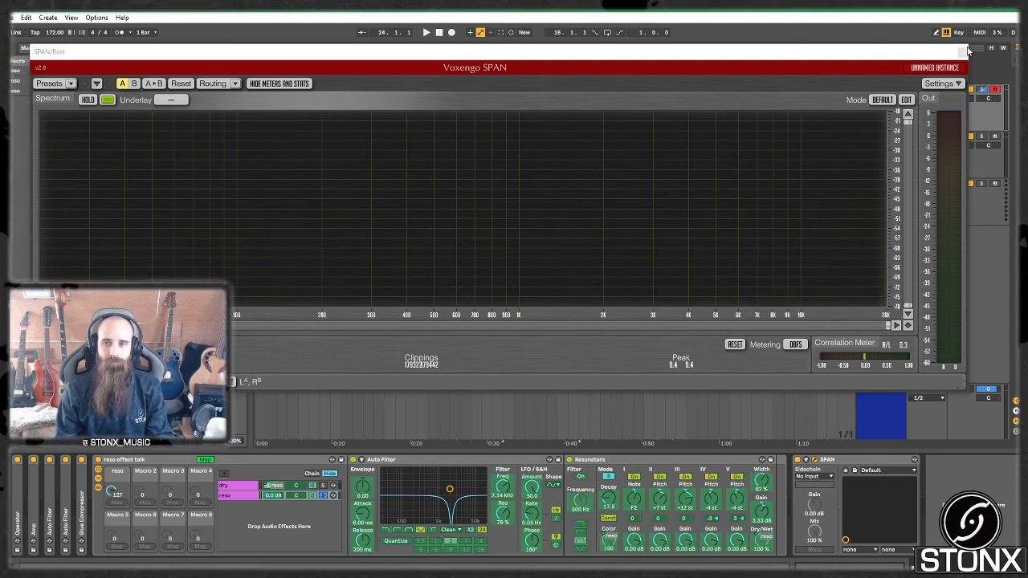
Step: Map Resonators Color to the reso macro alongside dry chain volume (0 to −10 dB), then exit Map
left_click(966, 52)
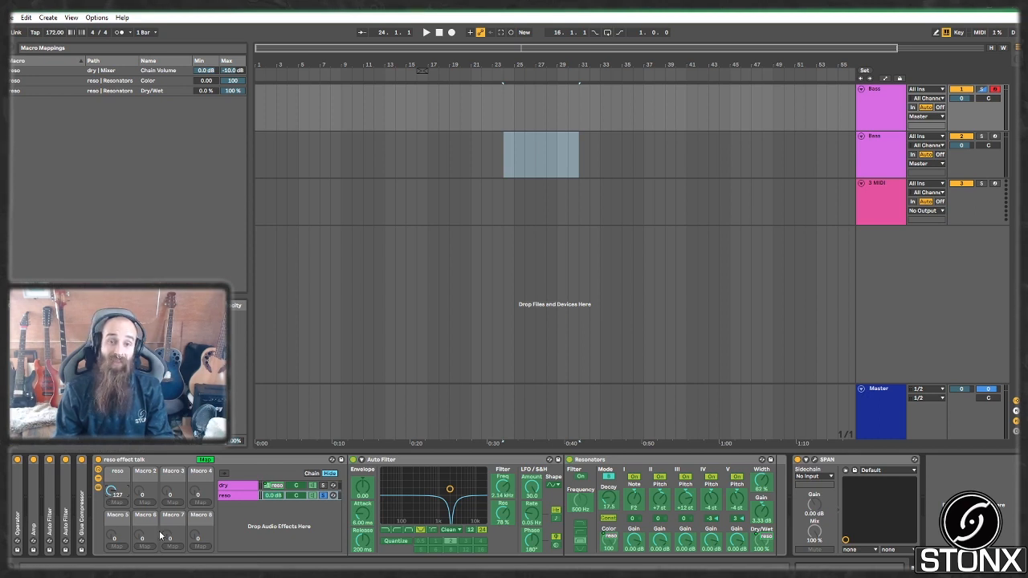
left_click(205, 460)
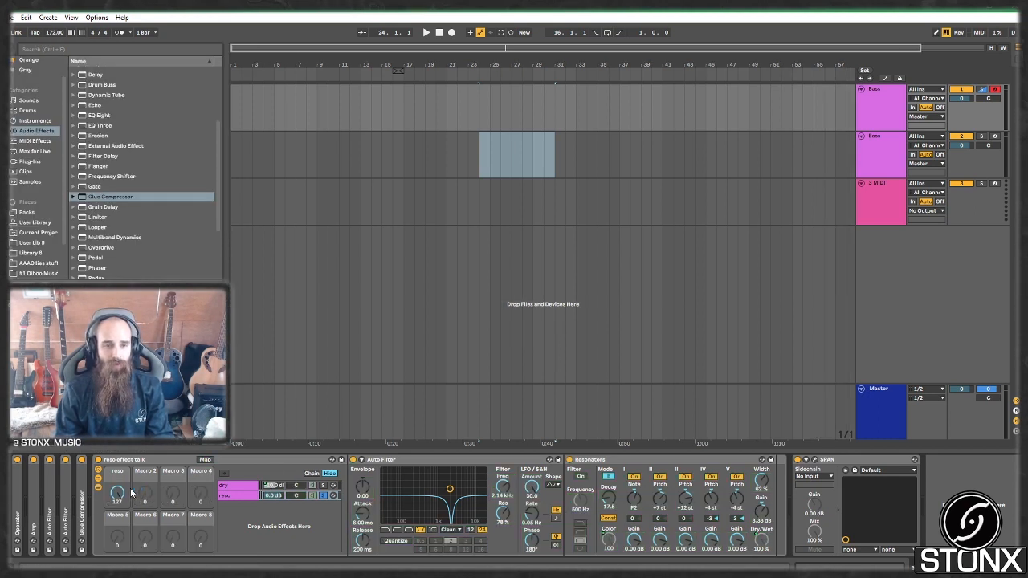
left_click(205, 460)
left_click(280, 488)
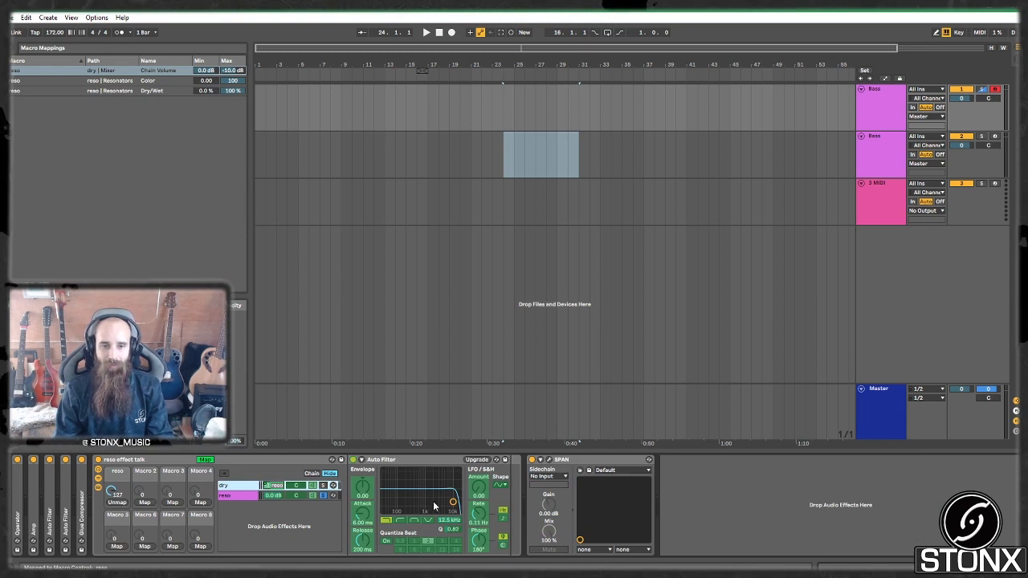
left_click(246, 496)
left_click(607, 544)
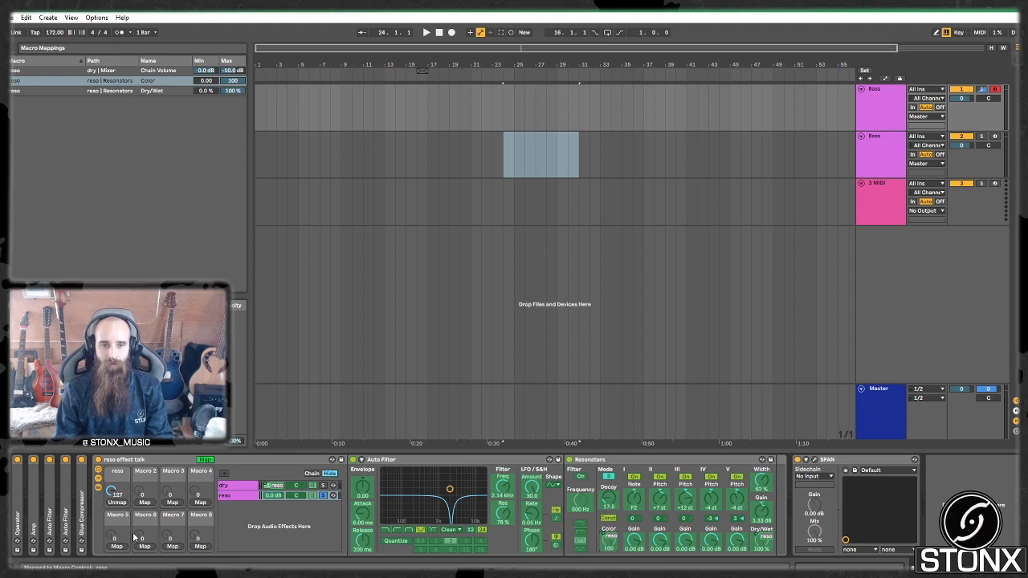
left_click(116, 503)
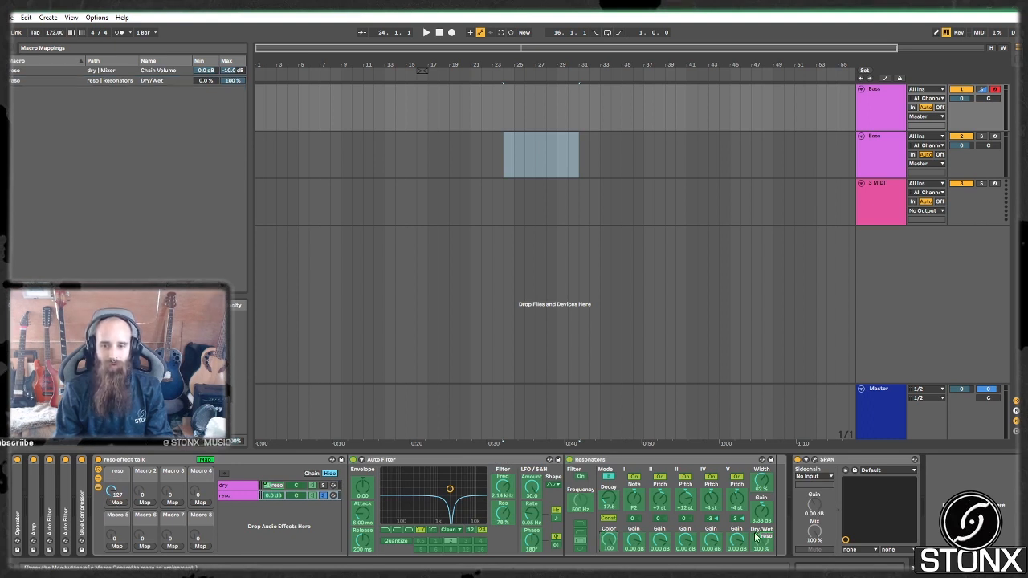
left_click(116, 503)
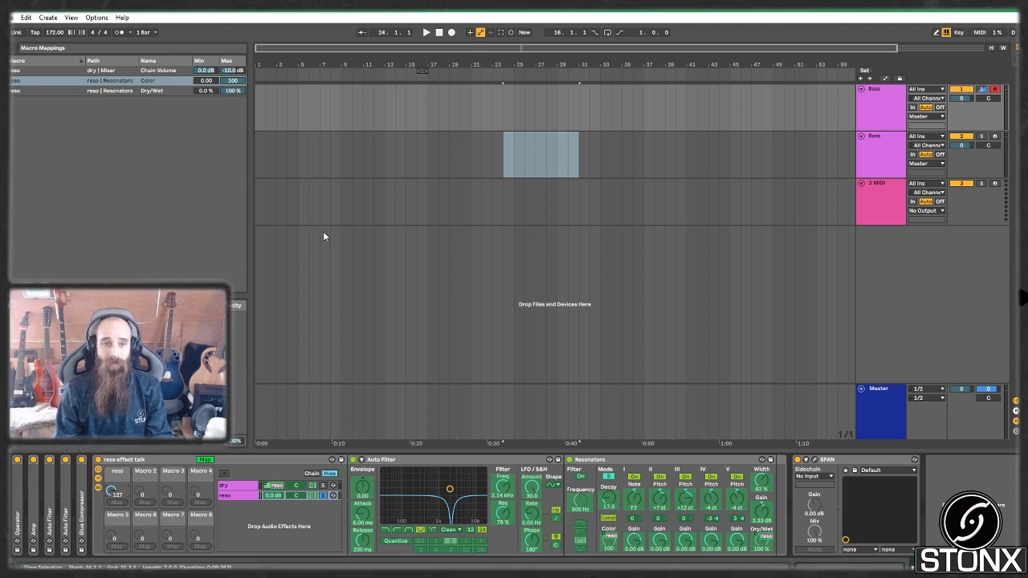
left_click(212, 461)
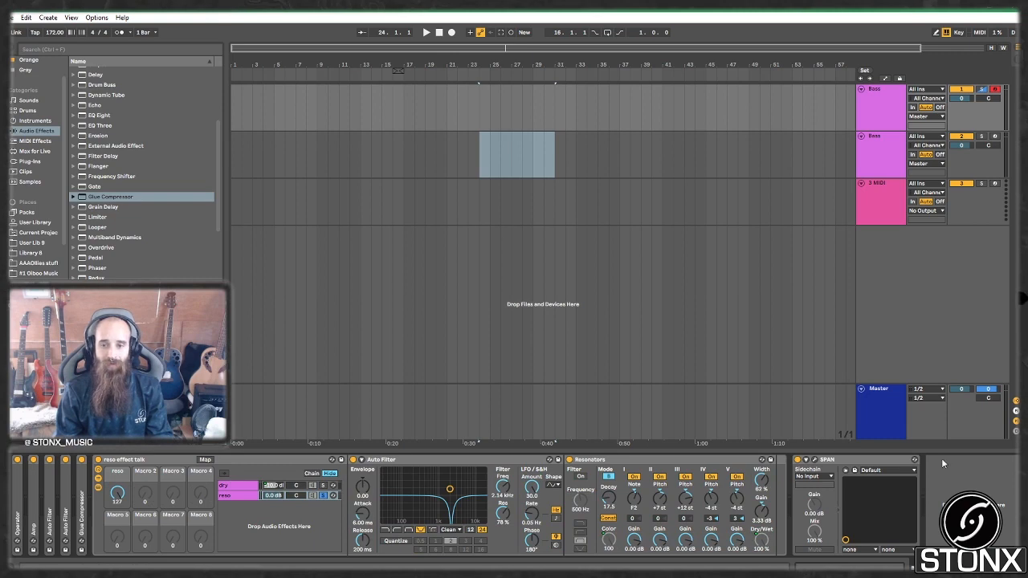
left_click(816, 461)
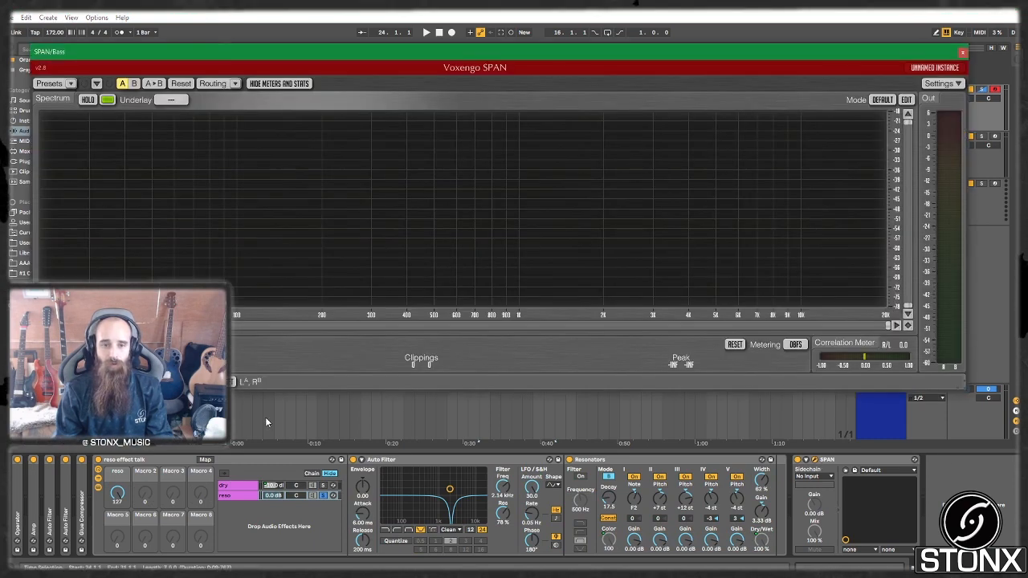
Step: Hold a test note while sweeping the reso macro fully up, fully down, and back up
left_click(118, 494)
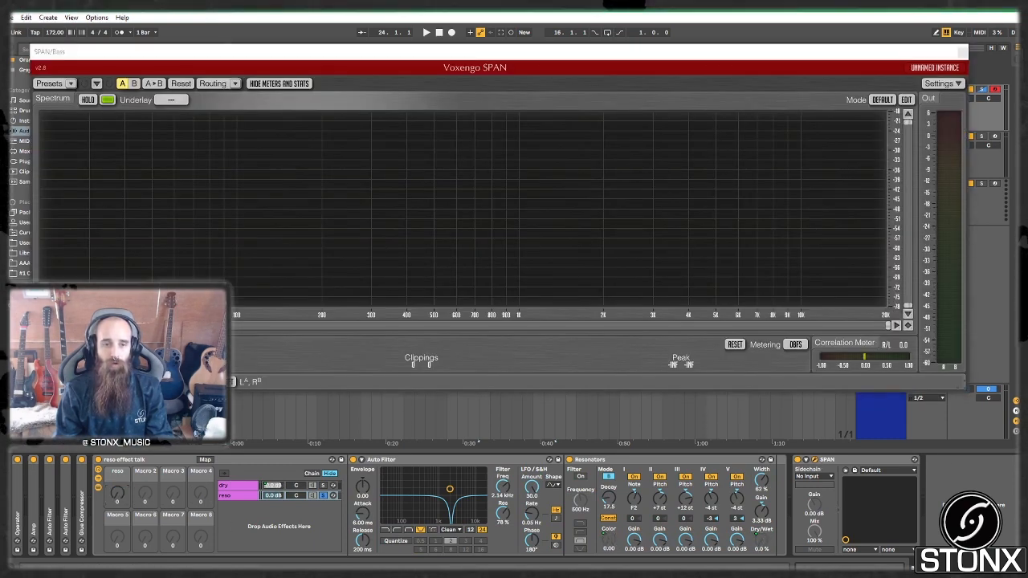
key("a")
left_click_drag(118, 494, 118, 394)
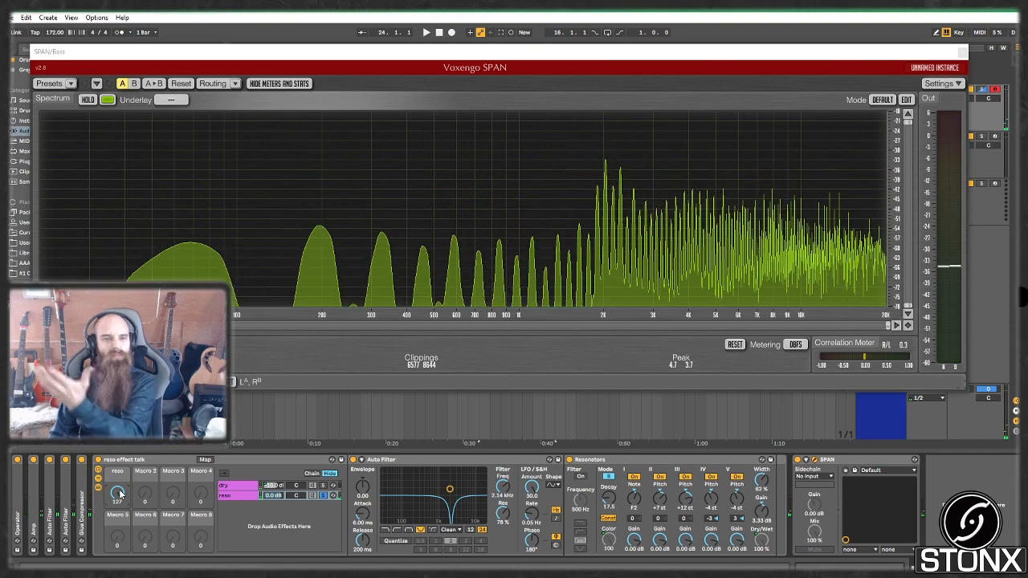
left_click_drag(120, 494, 120, 575)
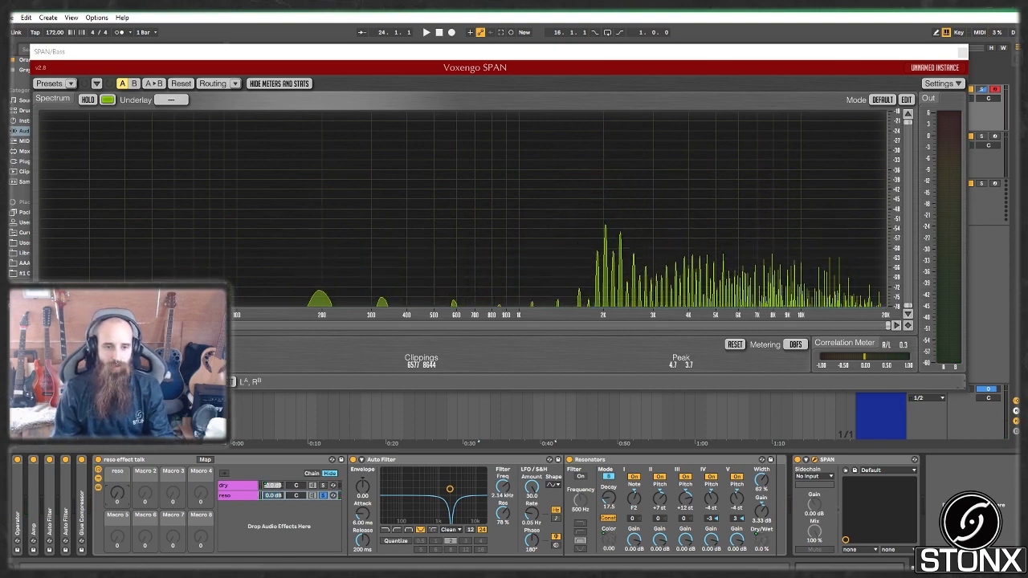
left_click_drag(118, 496, 118, 394)
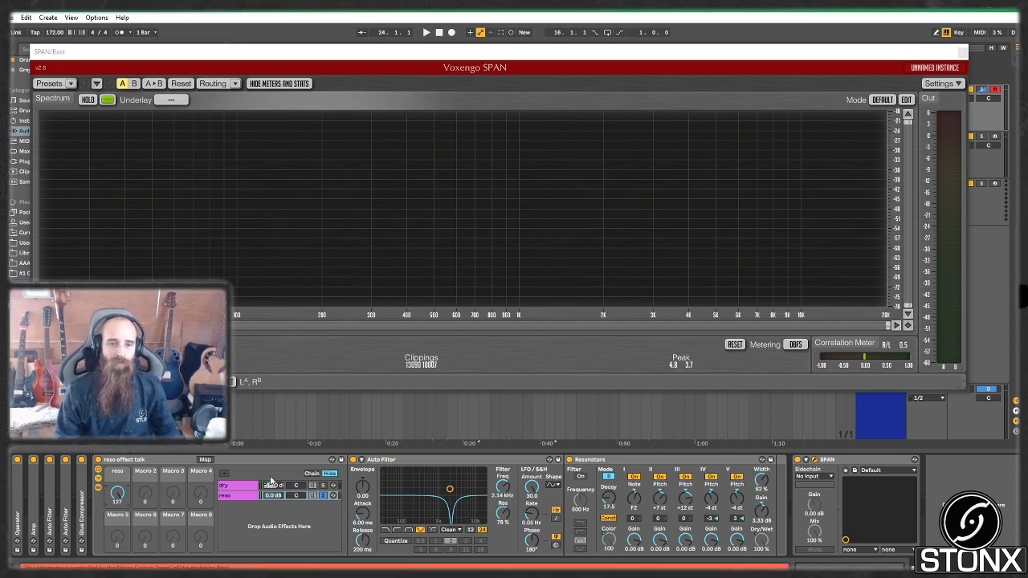
left_click(324, 497)
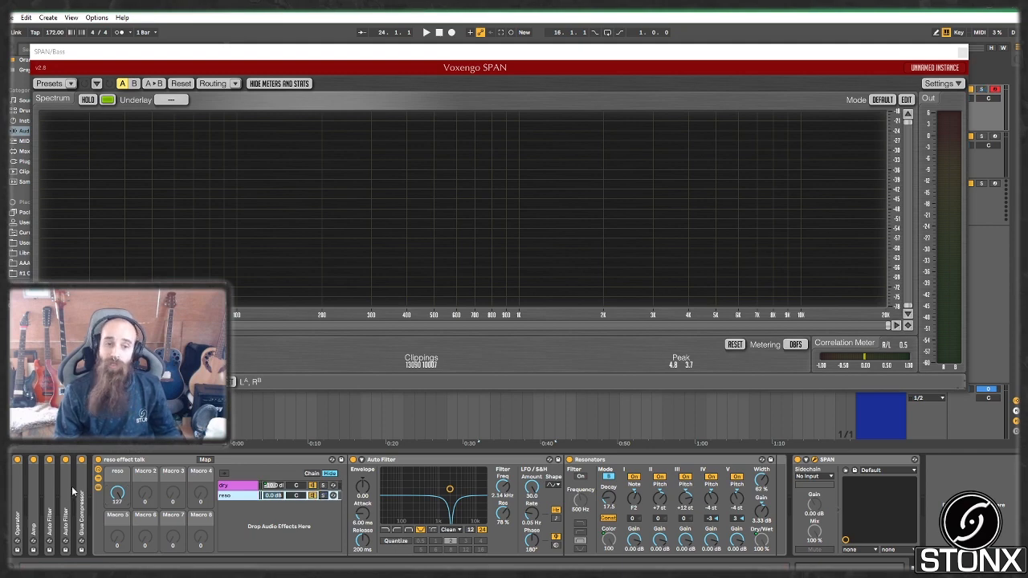
left_click_drag(121, 494, 122, 562)
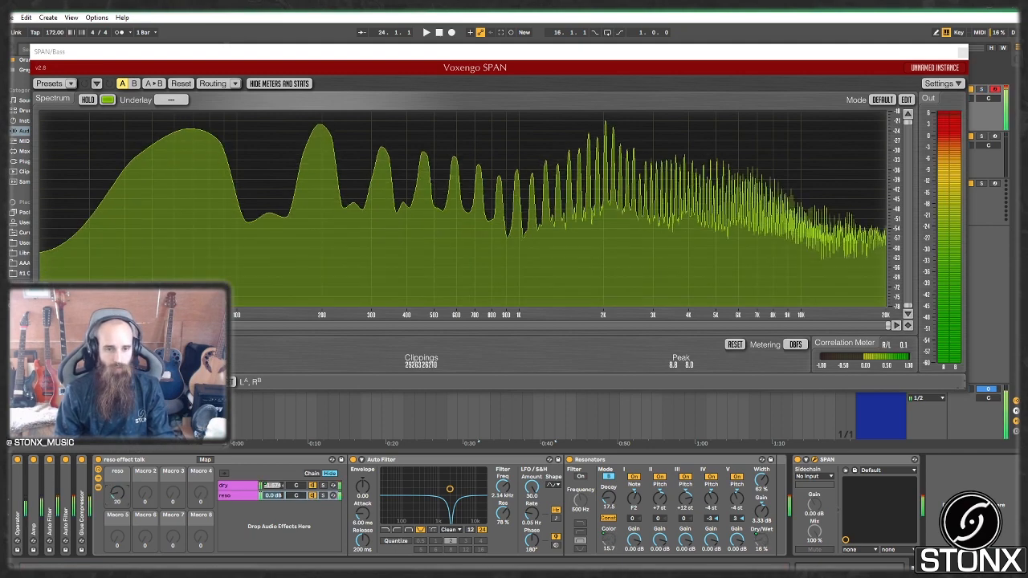
left_click_drag(118, 494, 118, 426)
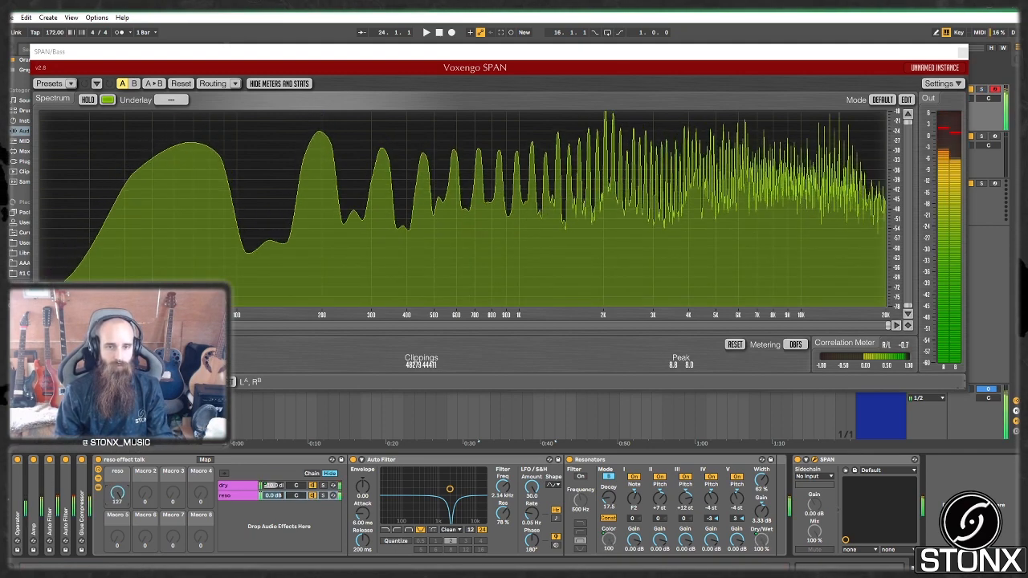
left_click_drag(118, 494, 118, 563)
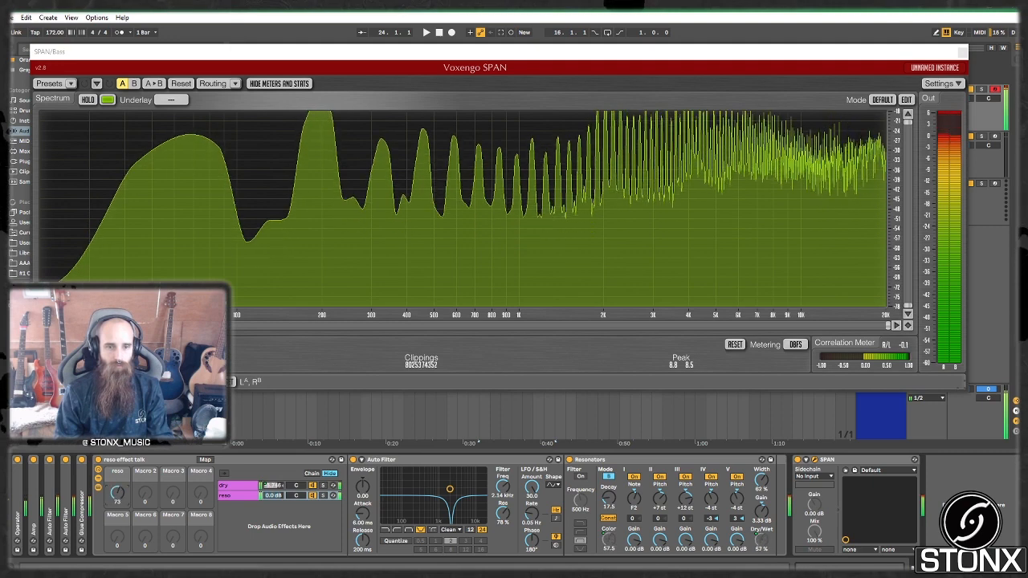
left_click_drag(118, 495, 119, 425)
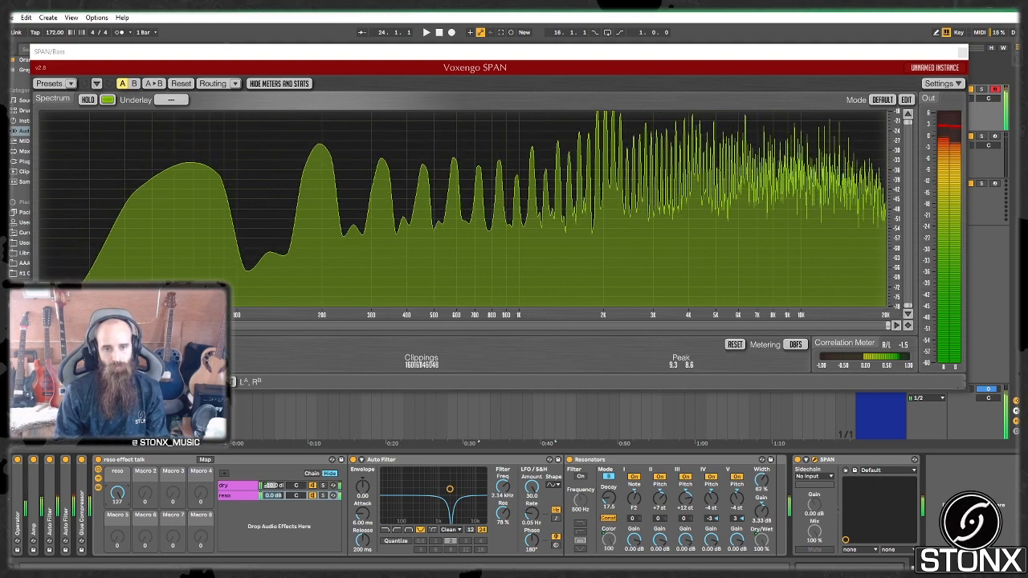
left_click(324, 488)
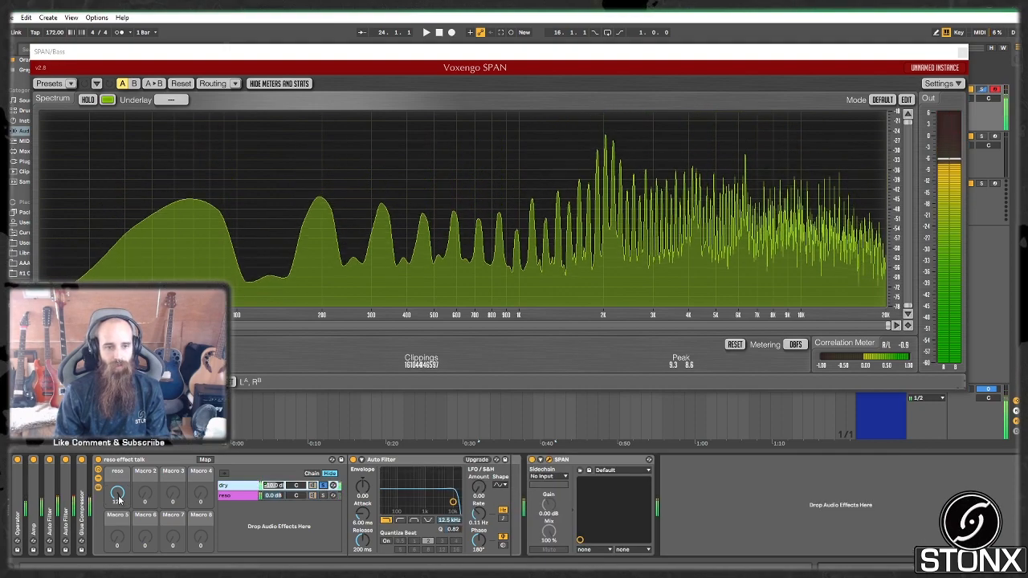
left_click_drag(118, 494, 118, 517)
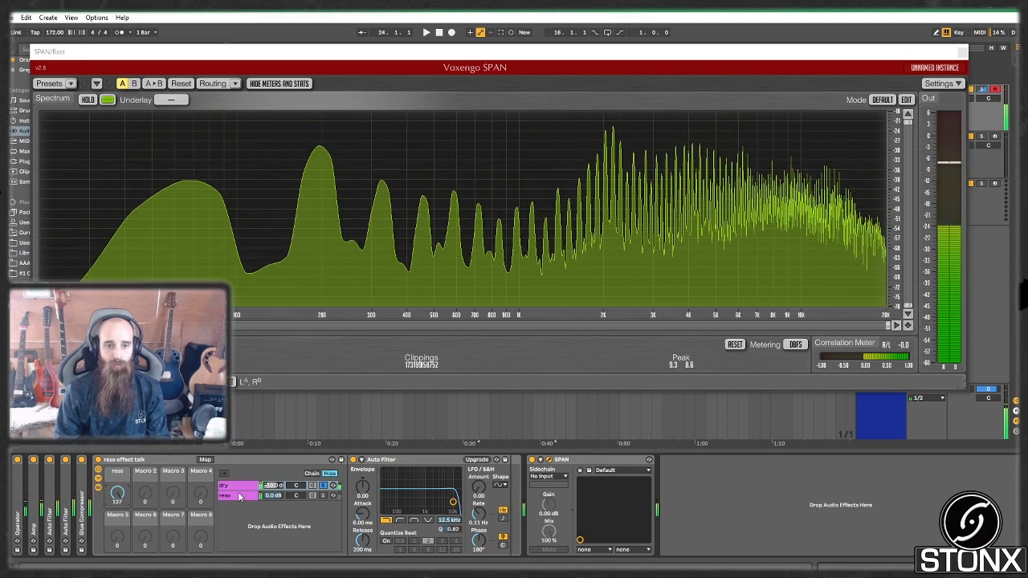
left_click(331, 496)
left_click(324, 496)
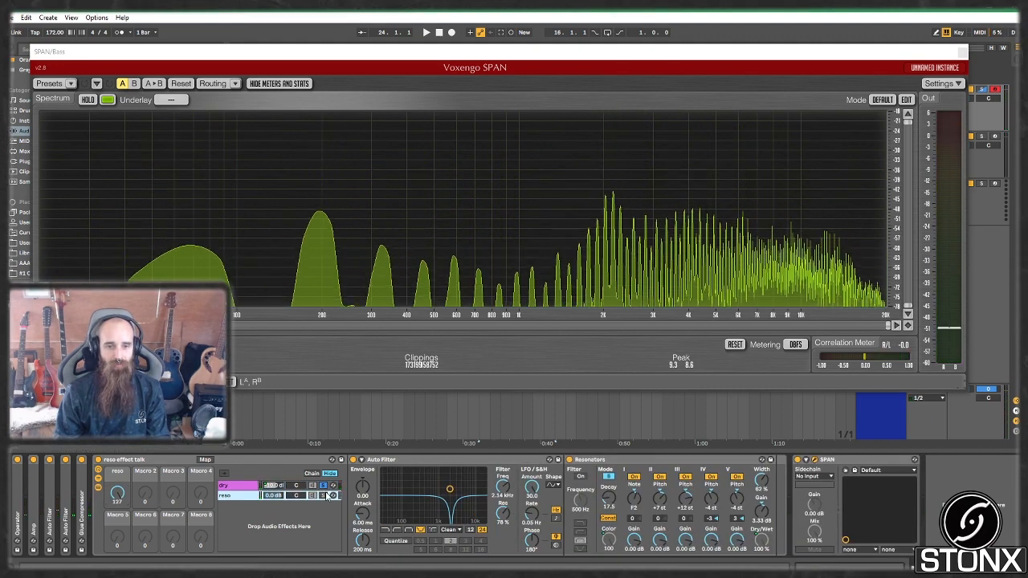
left_click_drag(118, 493, 118, 520)
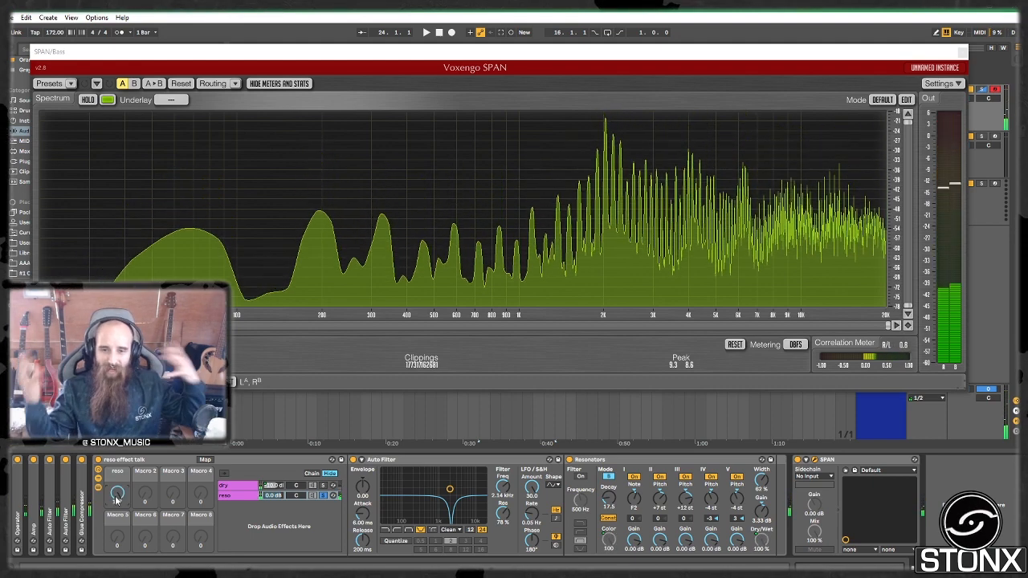
Step: Fold the reso-chain Auto Filter and sweep the reso macro to full, then back to 75
double_click(462, 463)
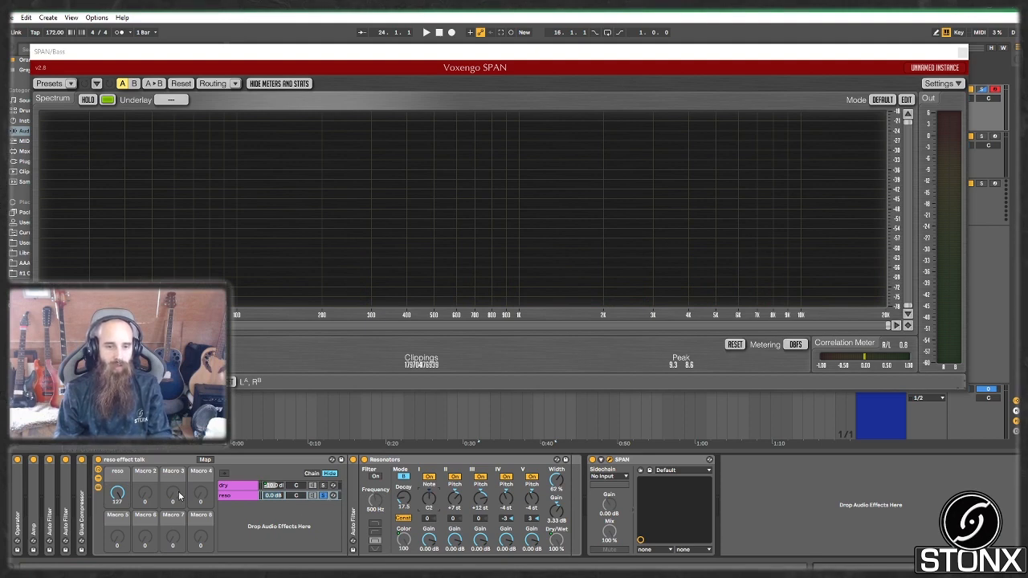
left_click_drag(117, 494, 118, 391)
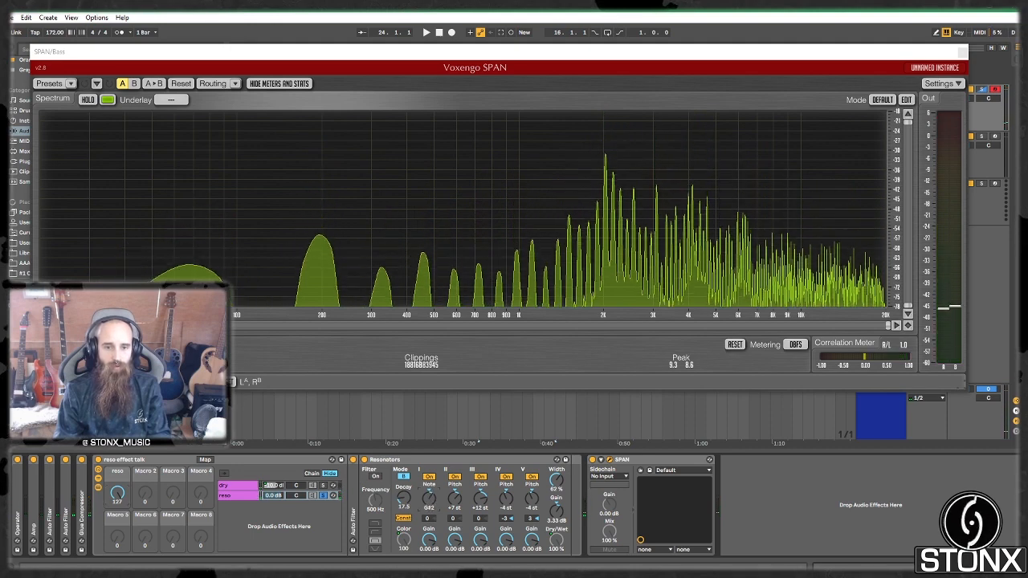
mouse_move(118, 495)
left_mouse_down()
mouse_move(118, 575)
mouse_move(117, 495)
left_mouse_up()
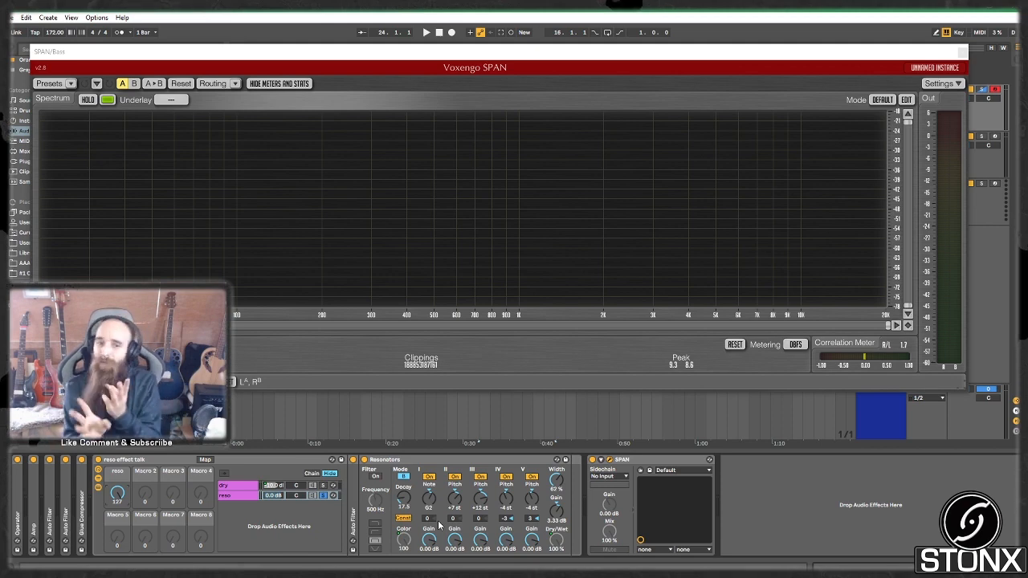
Step: Unsolo the reso chain, close SPAN, and arm the Bass tracks for recording
left_click(324, 496)
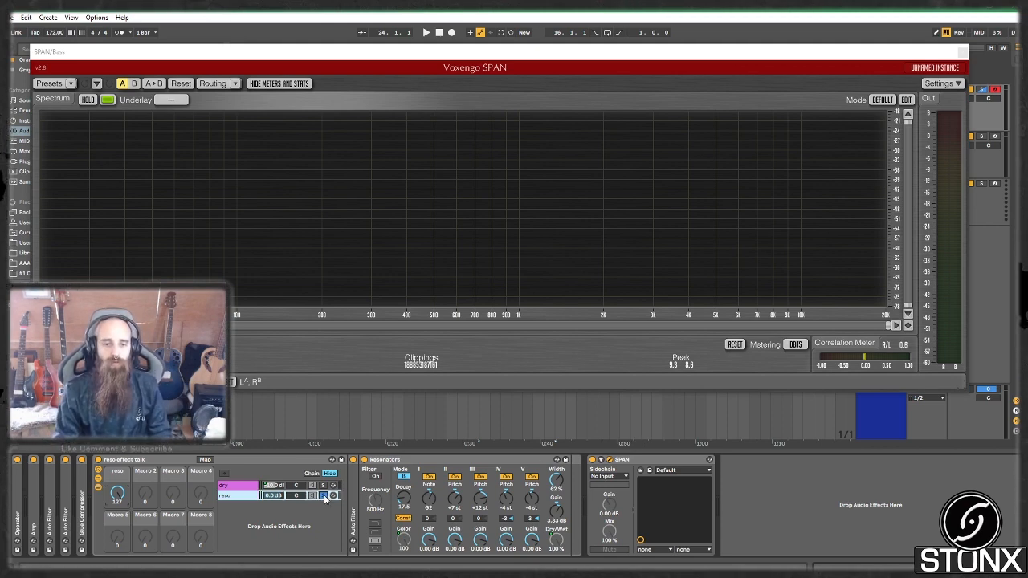
left_click(963, 53)
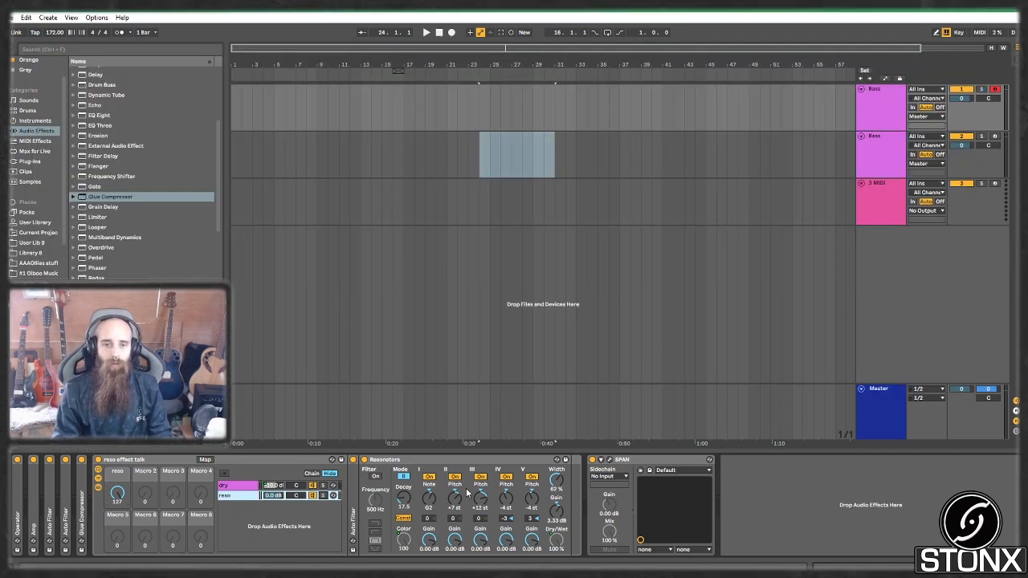
left_click(890, 151)
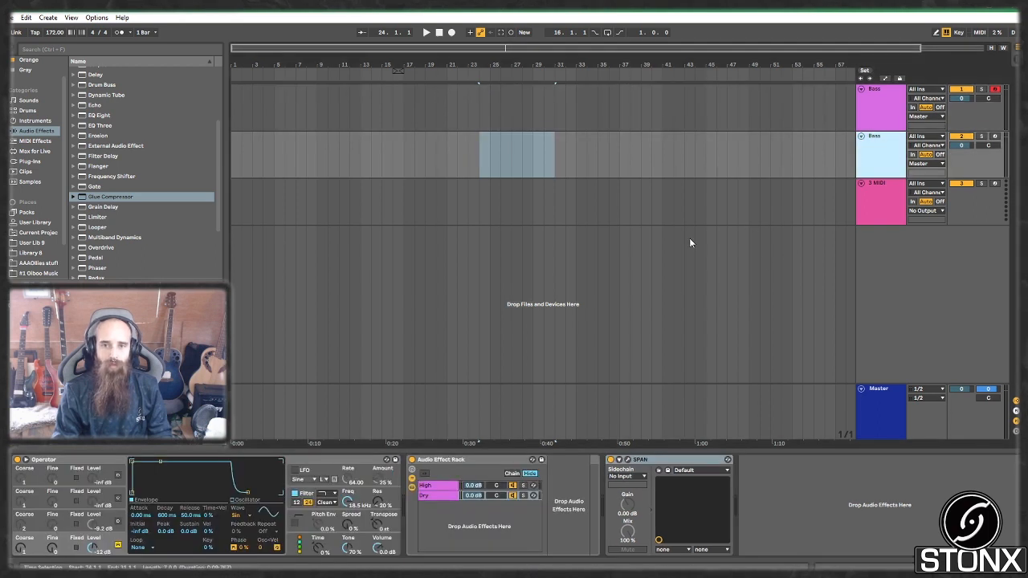
left_click(995, 139)
left_click(996, 90)
left_click(863, 103)
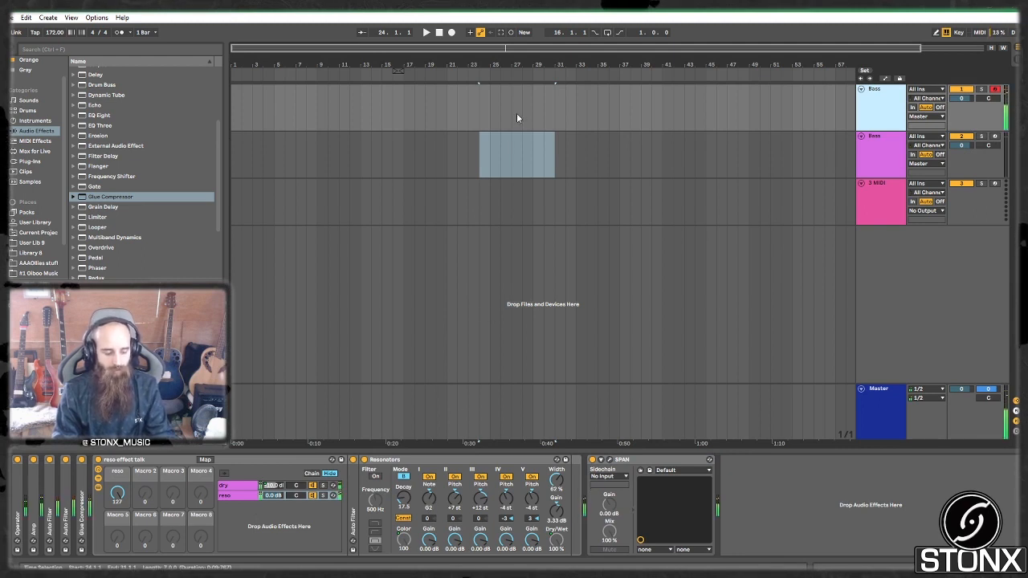
Step: Create a MIDI clip over bars 25–29 on the top Bass track with one A0 note spanning it
left_click(498, 103)
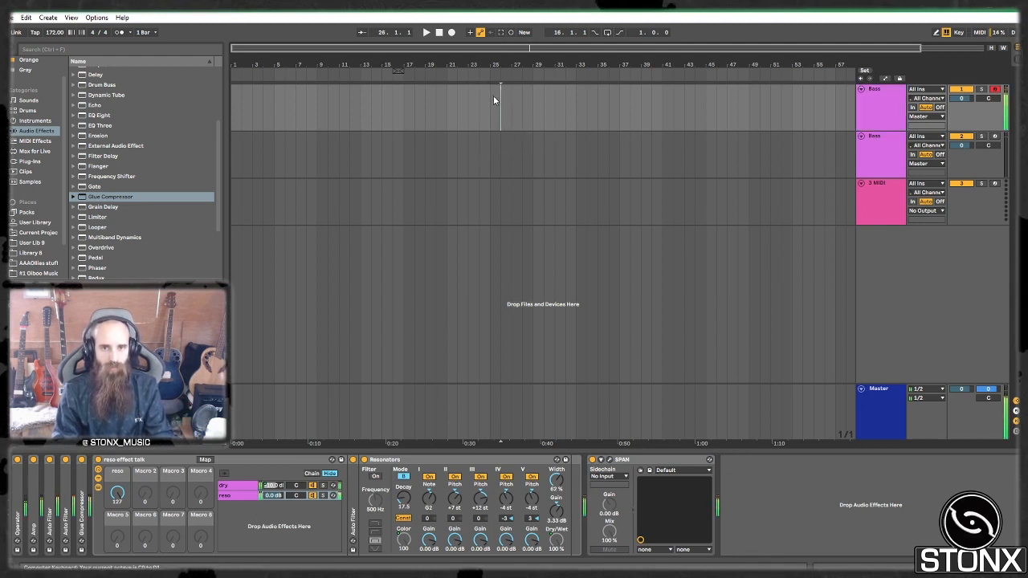
left_click_drag(492, 96, 534, 101)
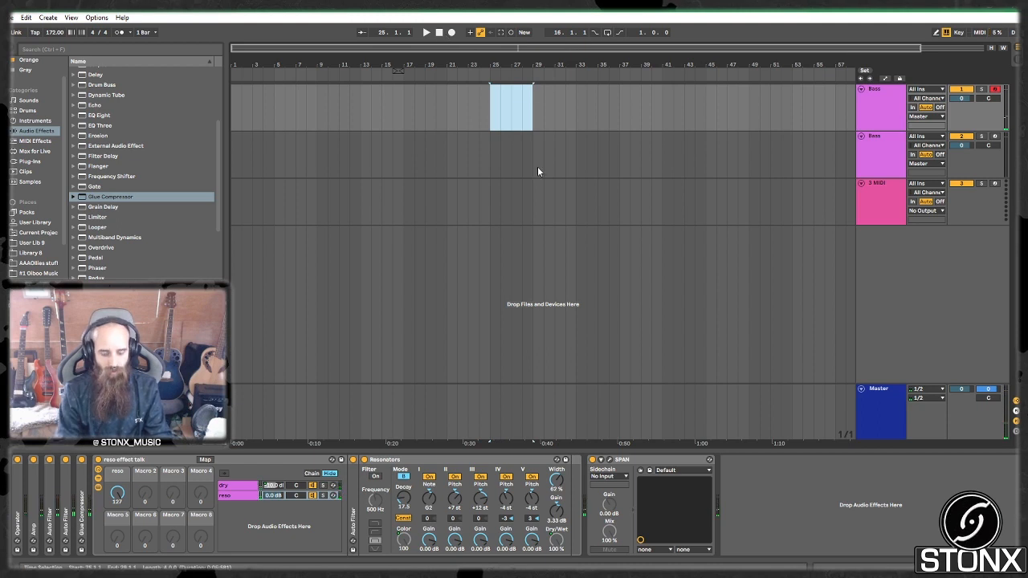
key("ctrl+shift+m")
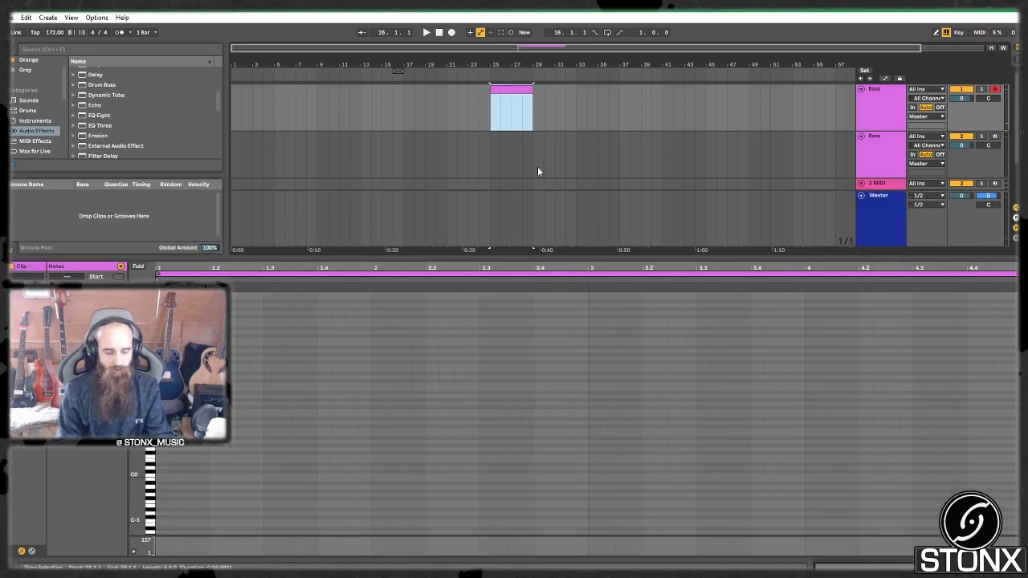
left_click(162, 448)
left_click_drag(168, 449, 1015, 449)
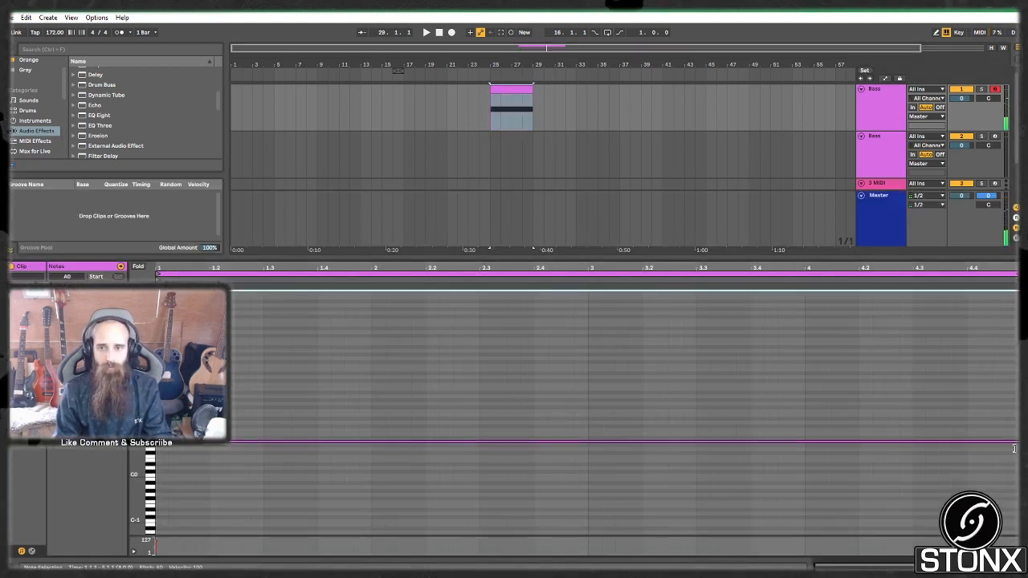
Step: Insert a new MIDI track (2 MIDI) below the Bass track
left_click(886, 114)
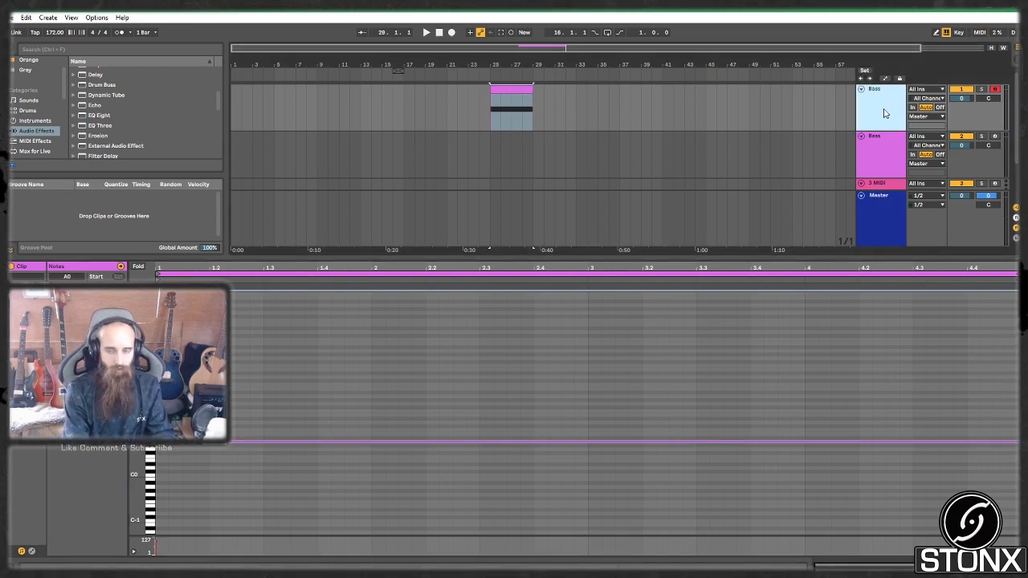
key("ctrl+shift+t")
left_click(872, 140)
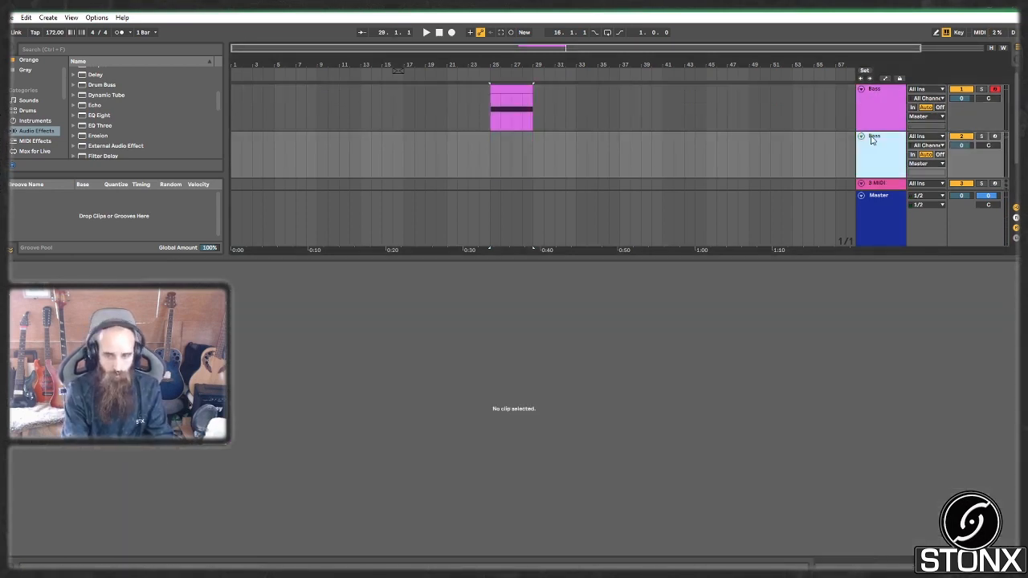
Step: Replace the MIDI track with an audio track above Bass using Resampling as input
key("Delete")
key("ctrl+t")
left_click_drag(890, 173, 881, 109)
scroll(930, 150, "up", 1)
left_click(928, 136)
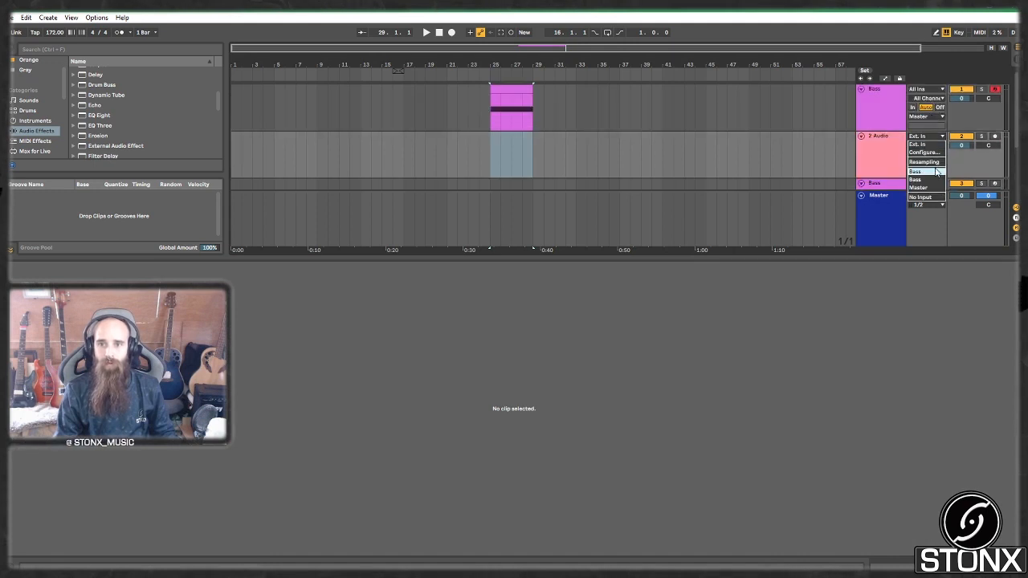
left_click(933, 165)
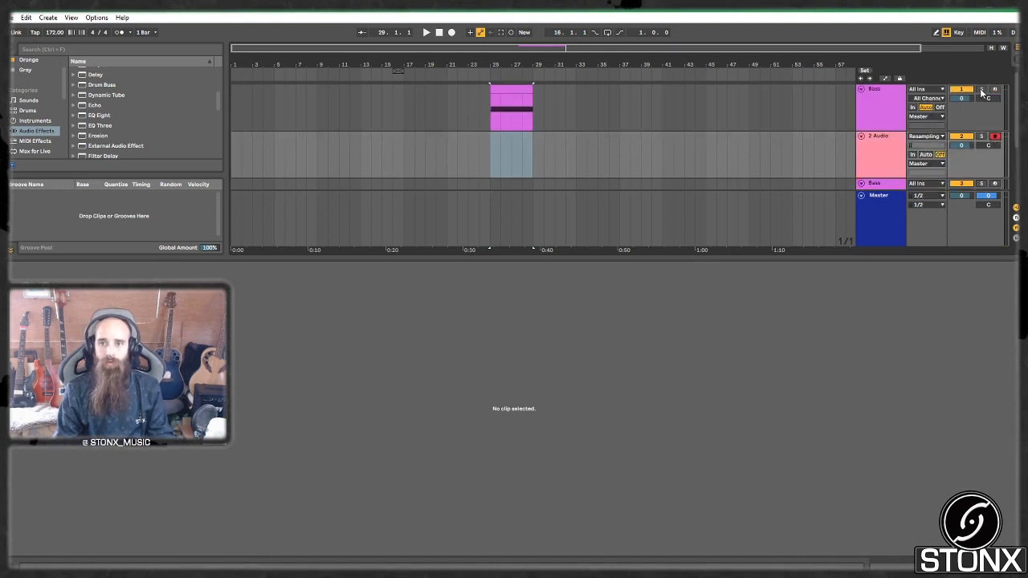
Step: Record a test take into the arrangement, undo it, and turn the reso macro down to 0
left_click(515, 90)
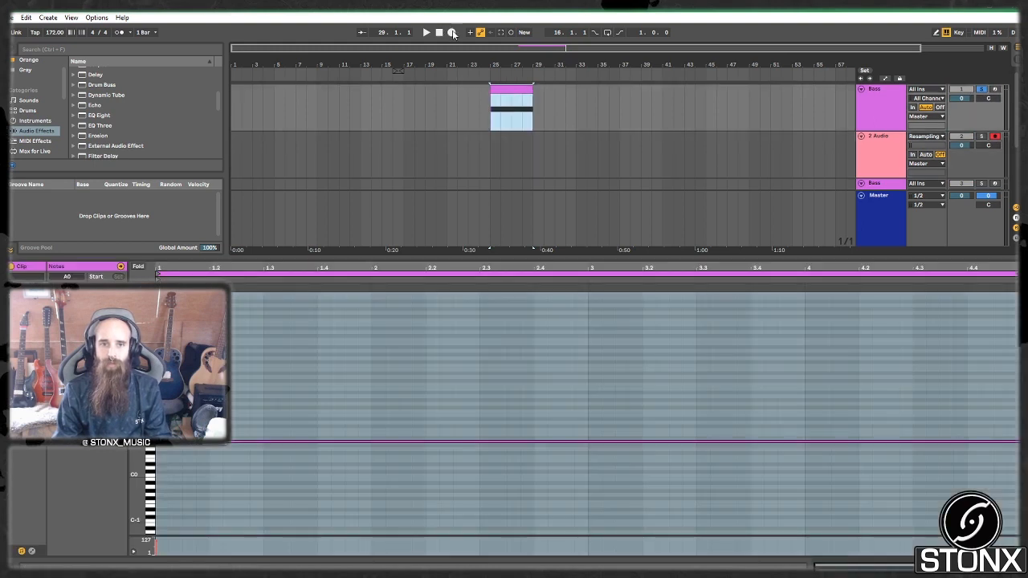
left_click(453, 32)
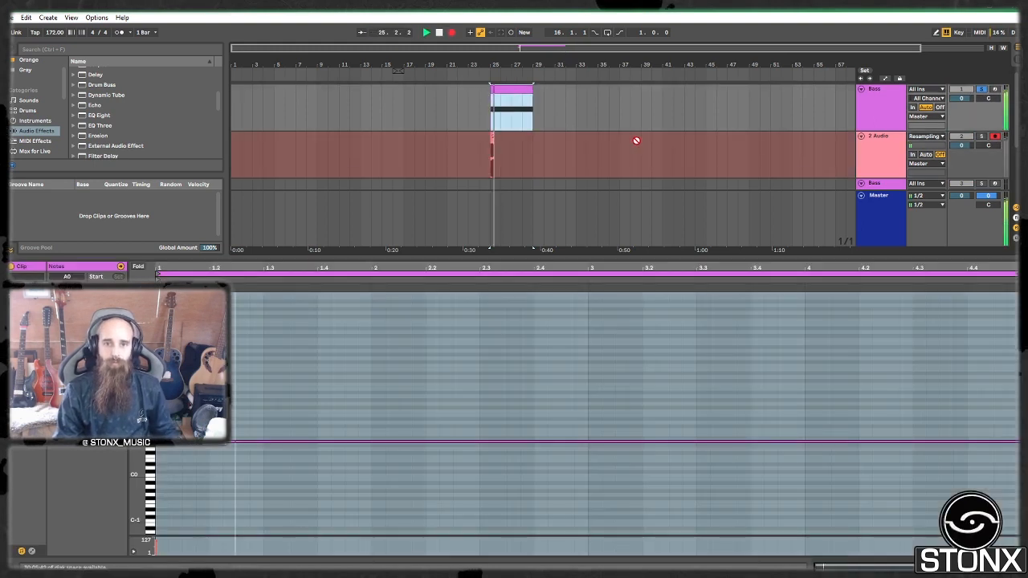
left_click(870, 129)
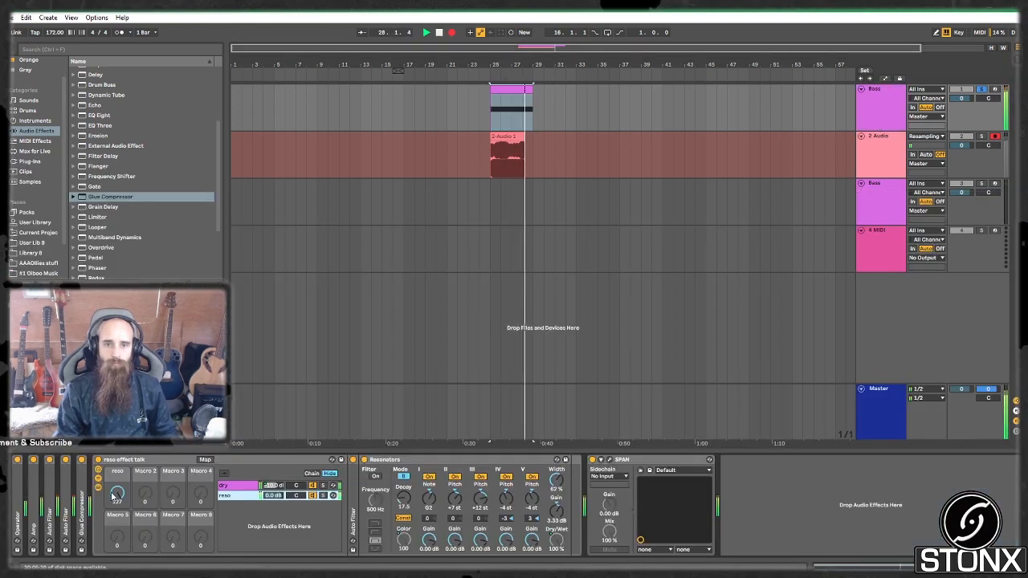
key("space")
key("ctrl+z")
left_click_drag(114, 496, 114, 567)
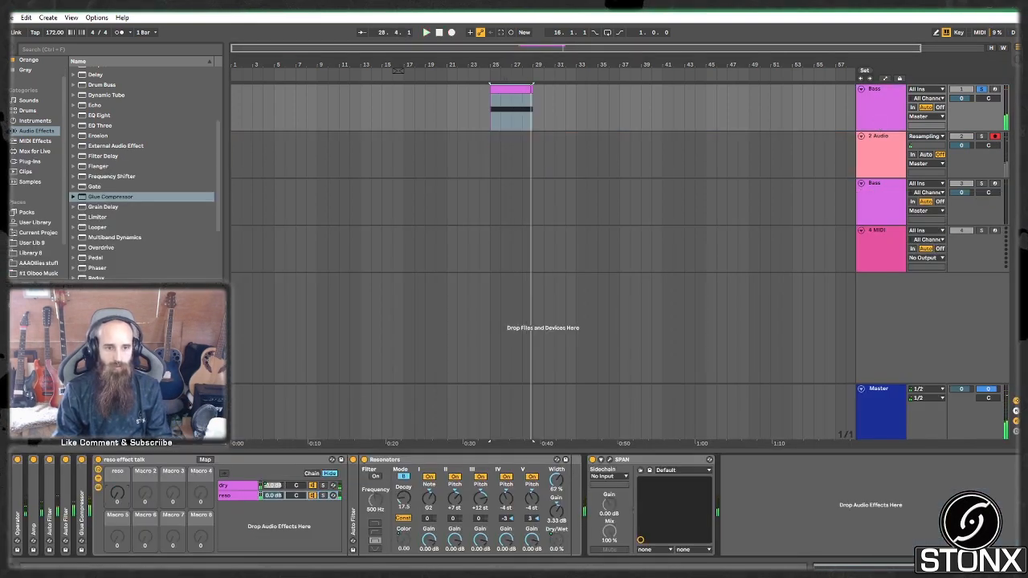
right_click(112, 496)
Step: Show the reso macro automation lane and ramp it from 0 at bar 25 to 127 at bar 26
left_click(153, 332)
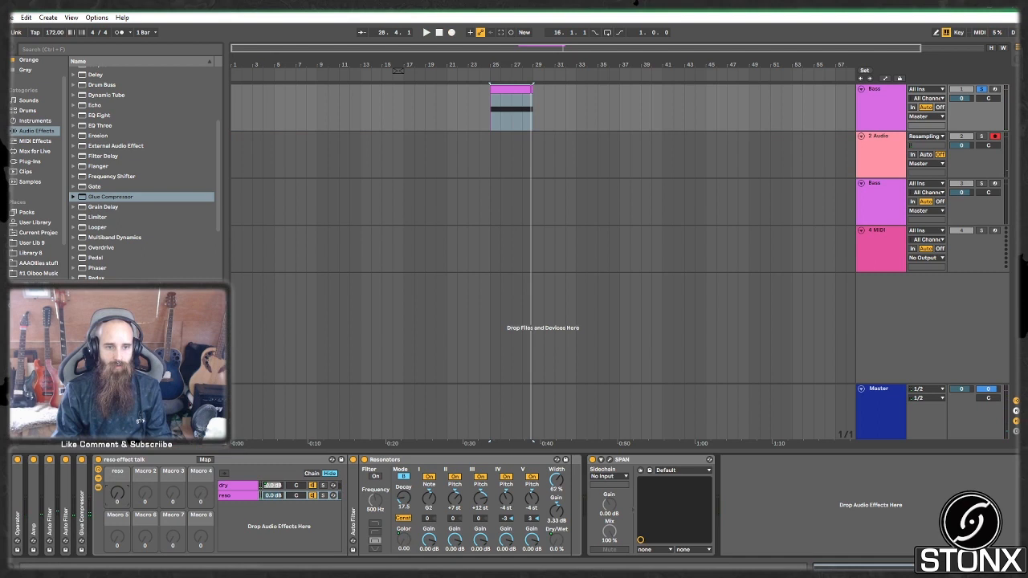
right_click(115, 501)
left_click(161, 338)
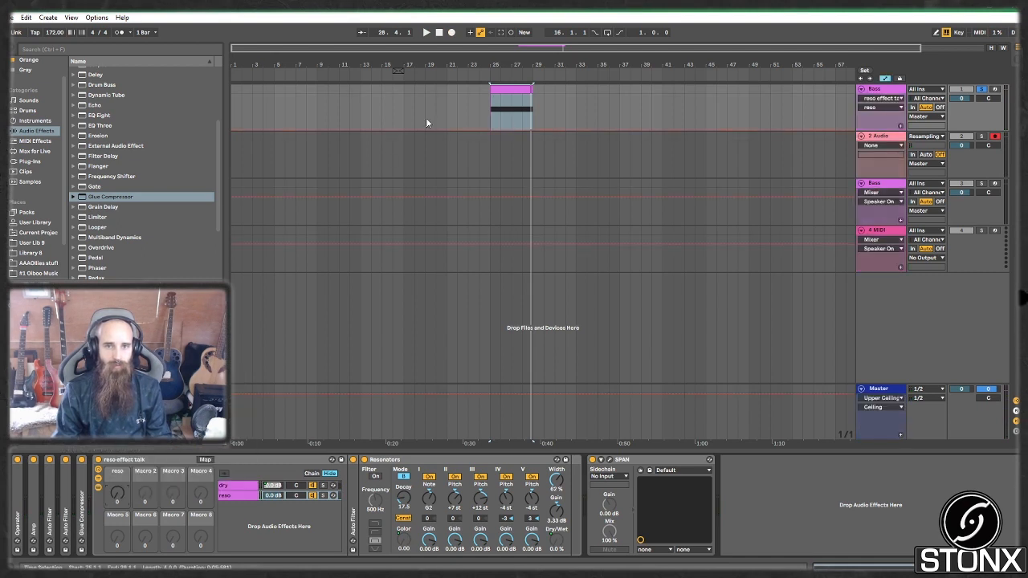
left_click(490, 130)
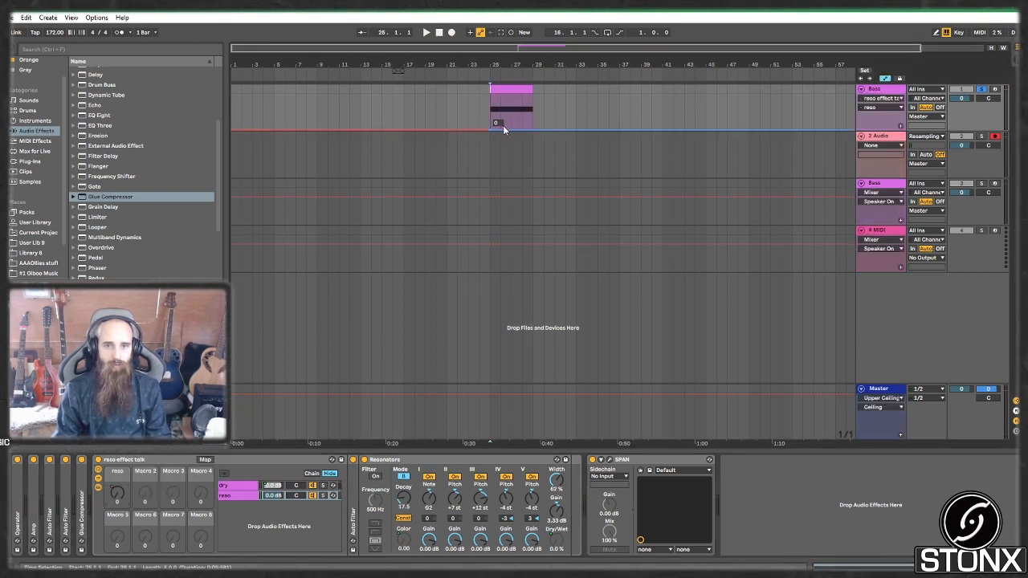
left_click_drag(501, 129, 501, 94)
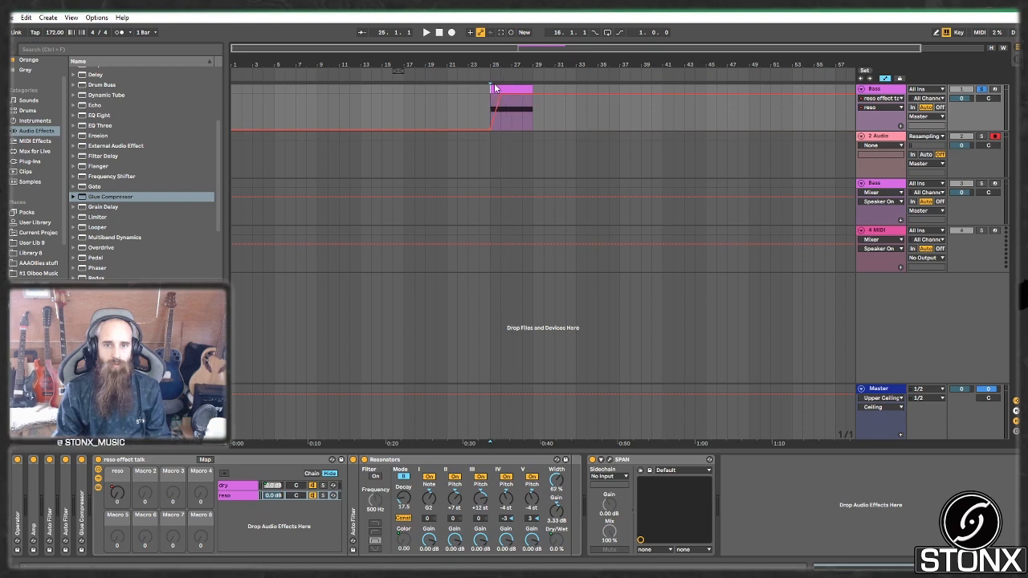
Step: Record the resampled bass over bars 25–29 into a 2-Audio 1 clip
left_click(494, 88)
left_click(452, 33)
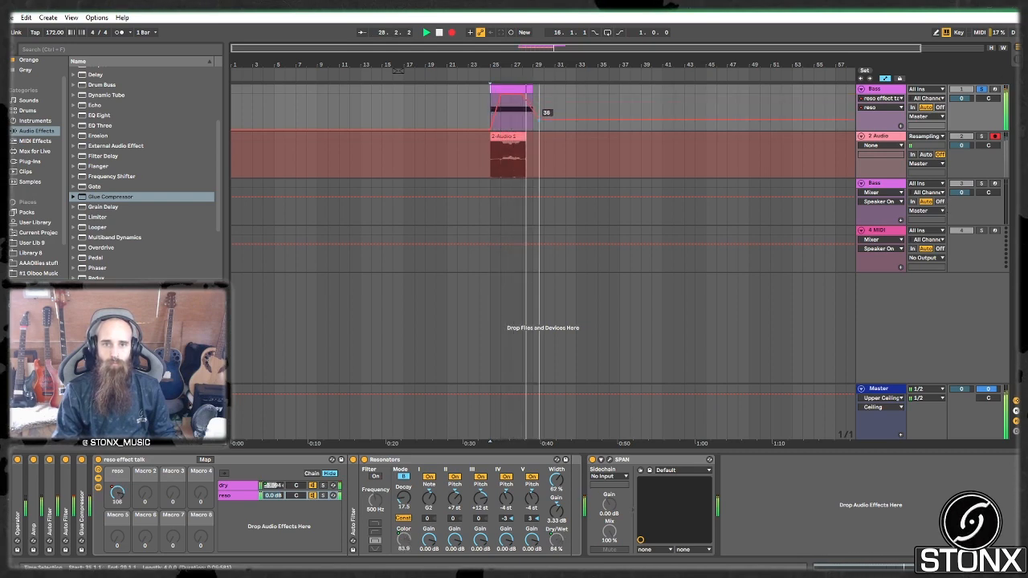
key("space")
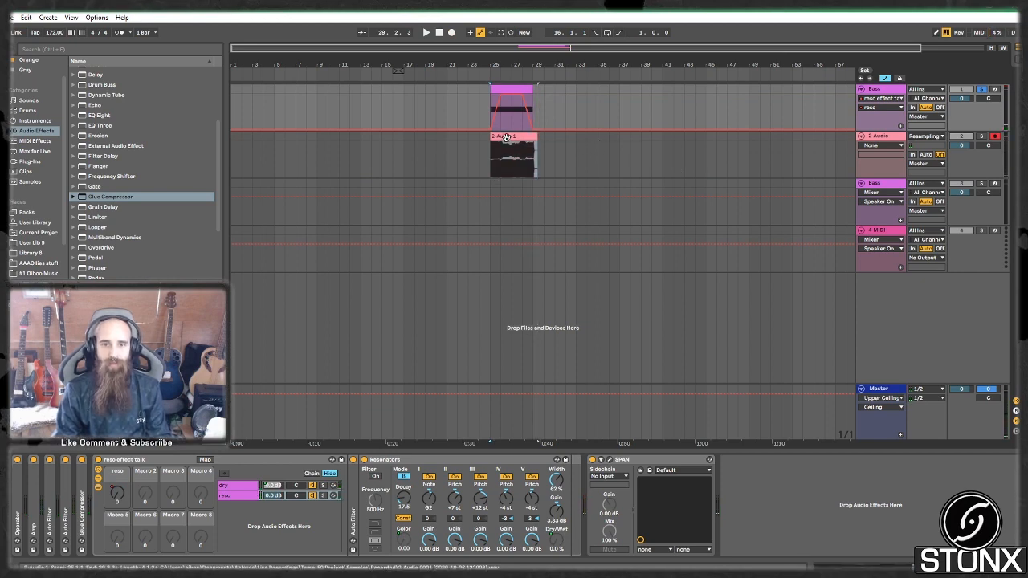
Step: Move the recorded clip to bars 33–37 and duplicate the 2 Audio track with its clip
left_click_drag(498, 138, 584, 139)
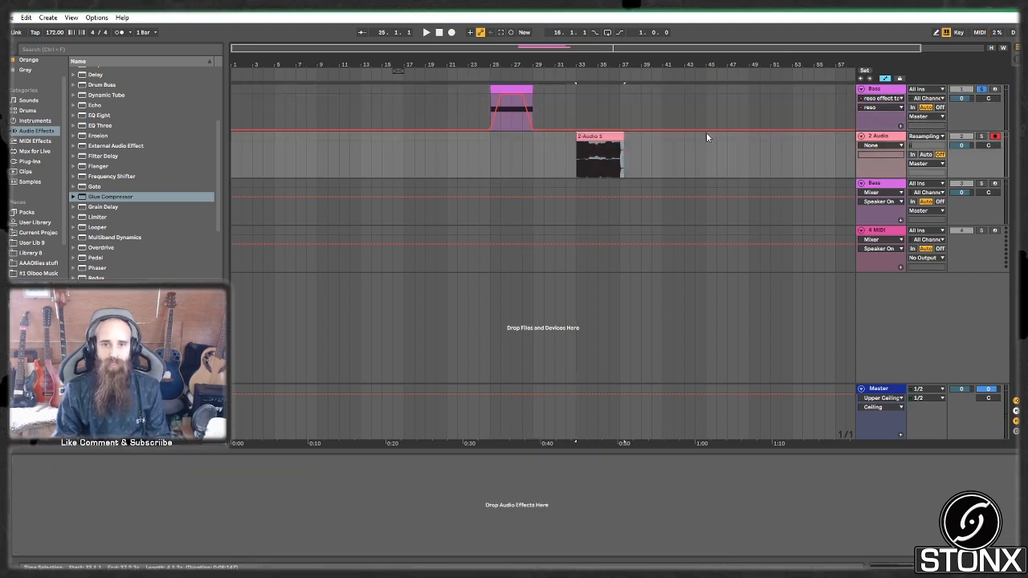
right_click(883, 136)
left_click(922, 158)
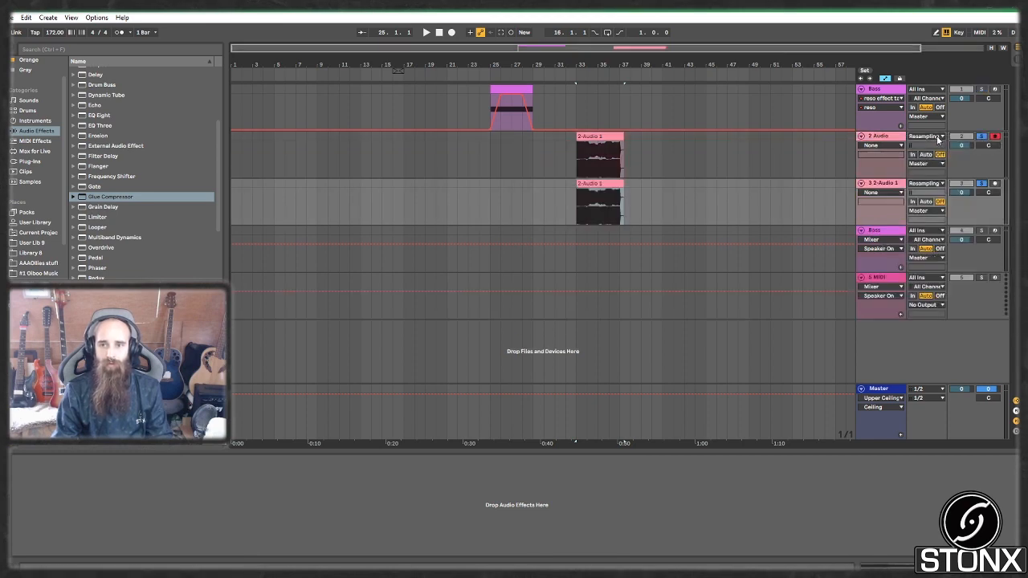
Step: Switch track 2's input back to Ext. In and open the copied clip's waveform
left_click(938, 137)
left_click(925, 146)
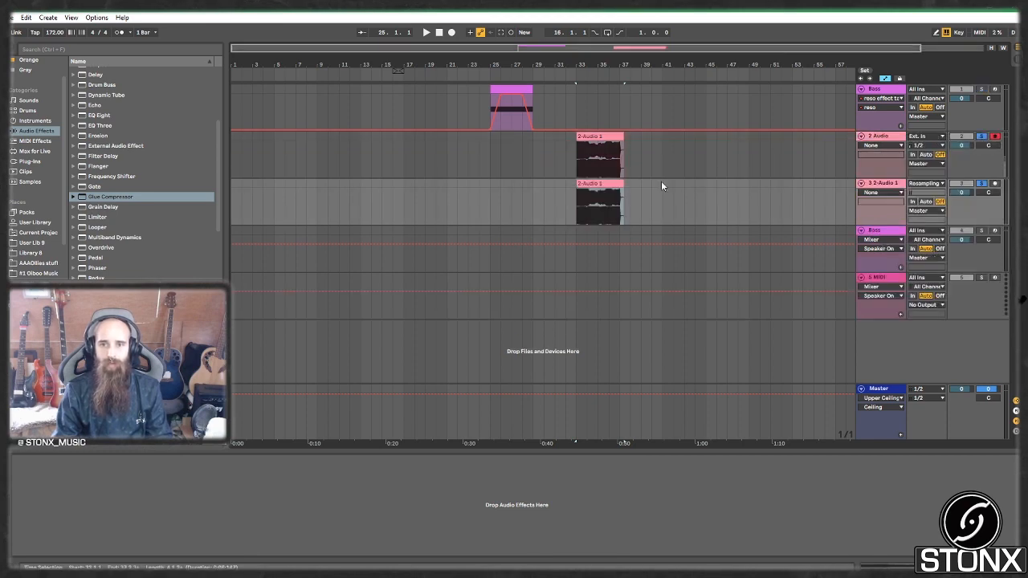
double_click(591, 184)
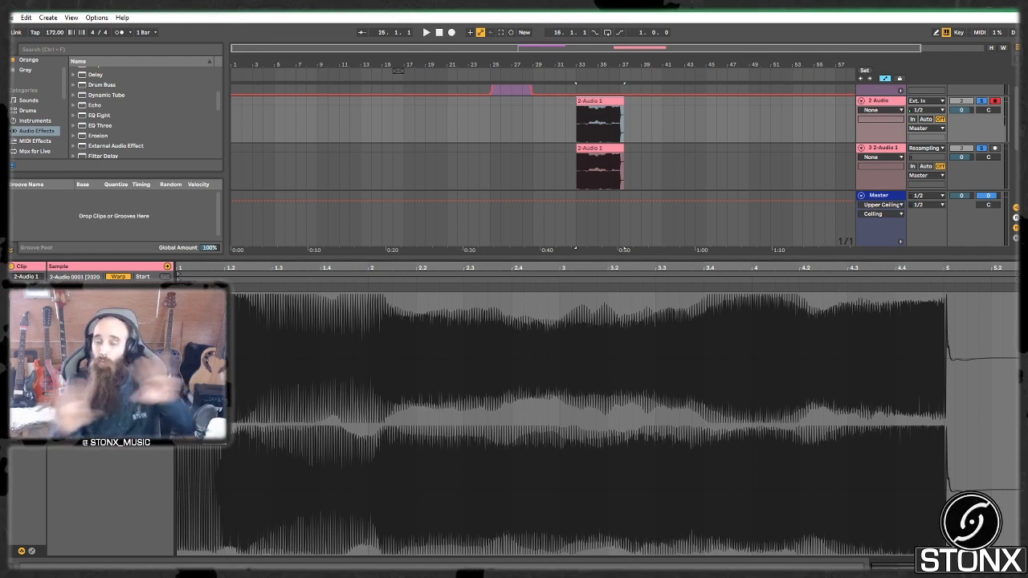
Step: Copy the clip onto track 2 at bar 29 and move both 2-Audio 1 clips to bar 37
left_click(574, 131)
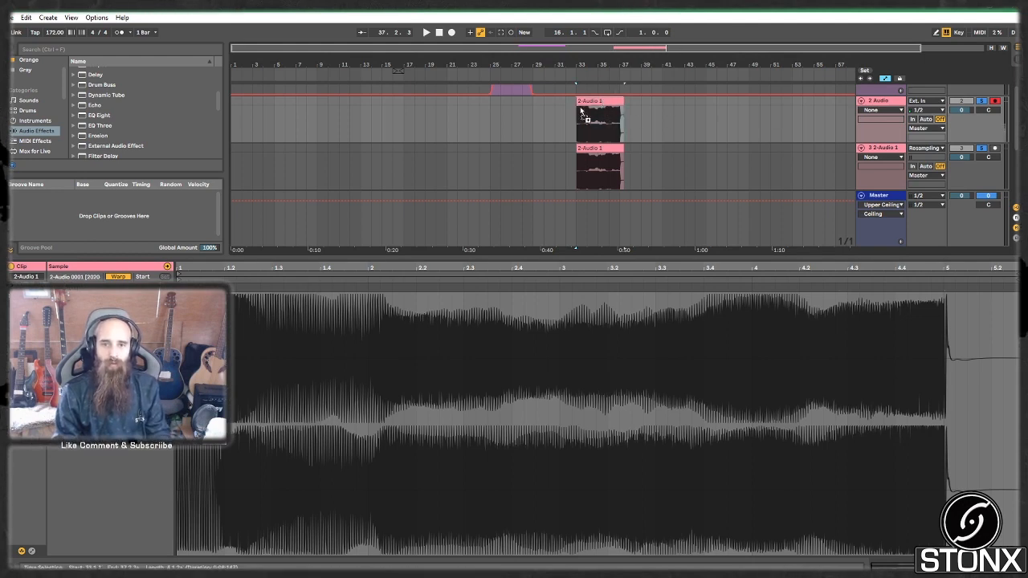
left_click_drag(592, 112, 528, 120)
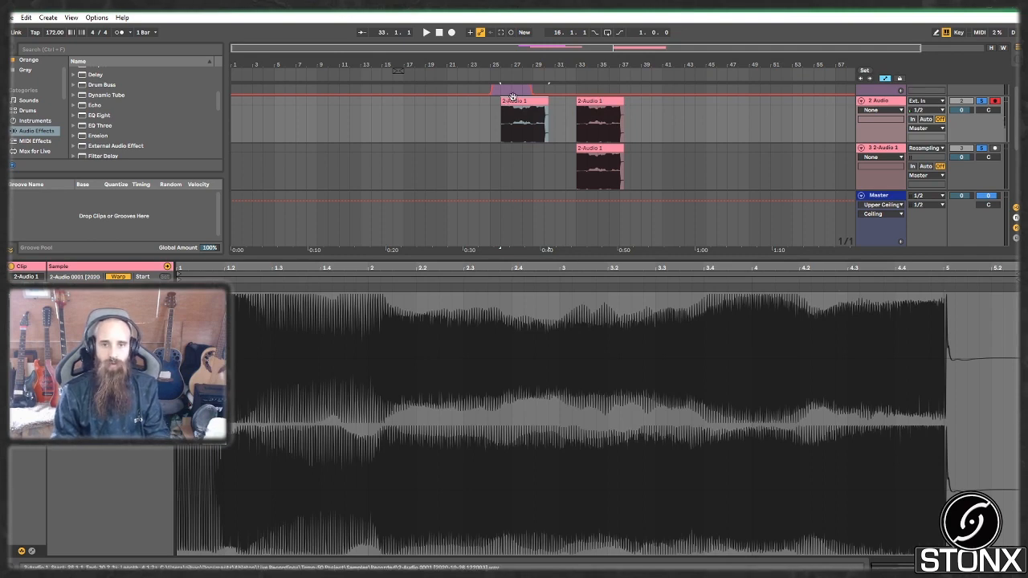
left_click_drag(506, 103, 715, 125)
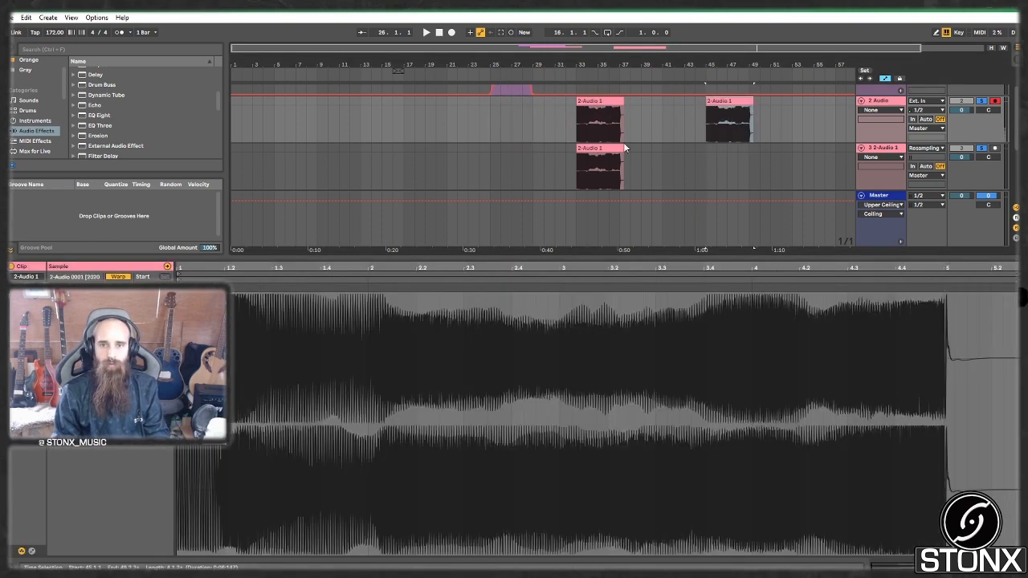
left_click(611, 101)
left_click(604, 148, "shift")
left_click_drag(592, 101, 638, 113)
left_click_drag(721, 98, 546, 101)
Step: Audition the clips from bar 29 and bar 37, then show the Bass track's devices
key("space")
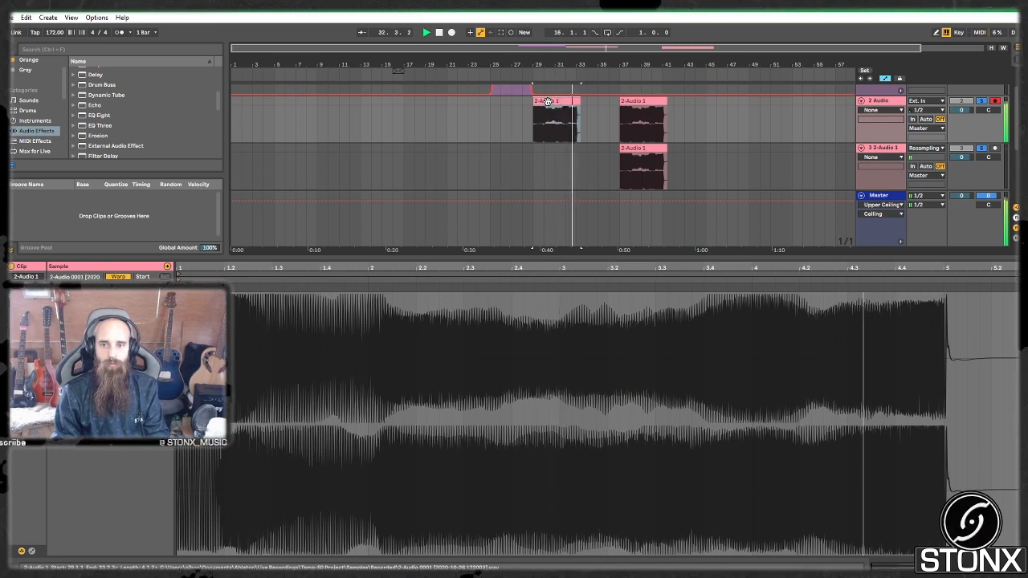
left_click(655, 101)
key("space")
key("space")
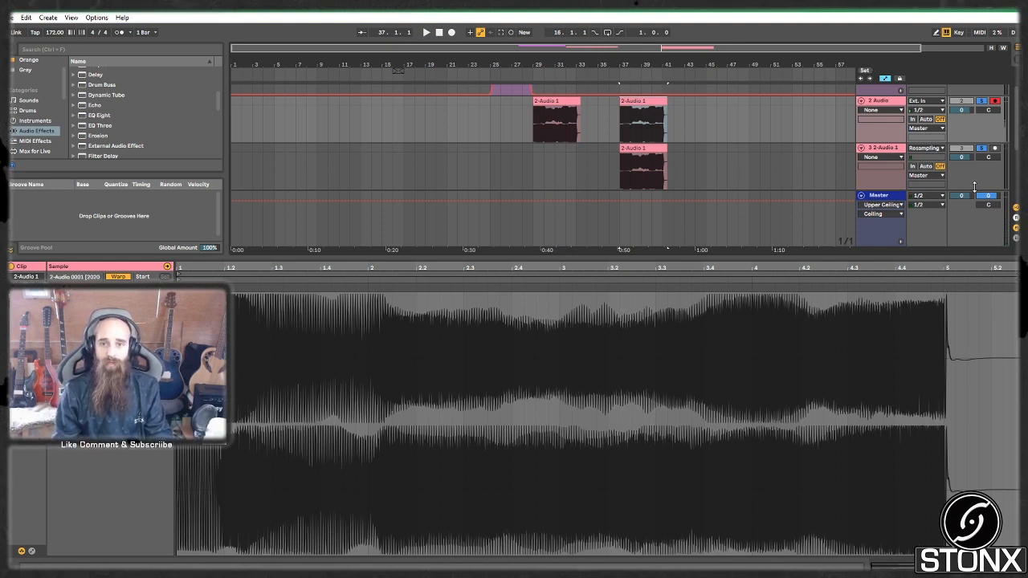
key("space")
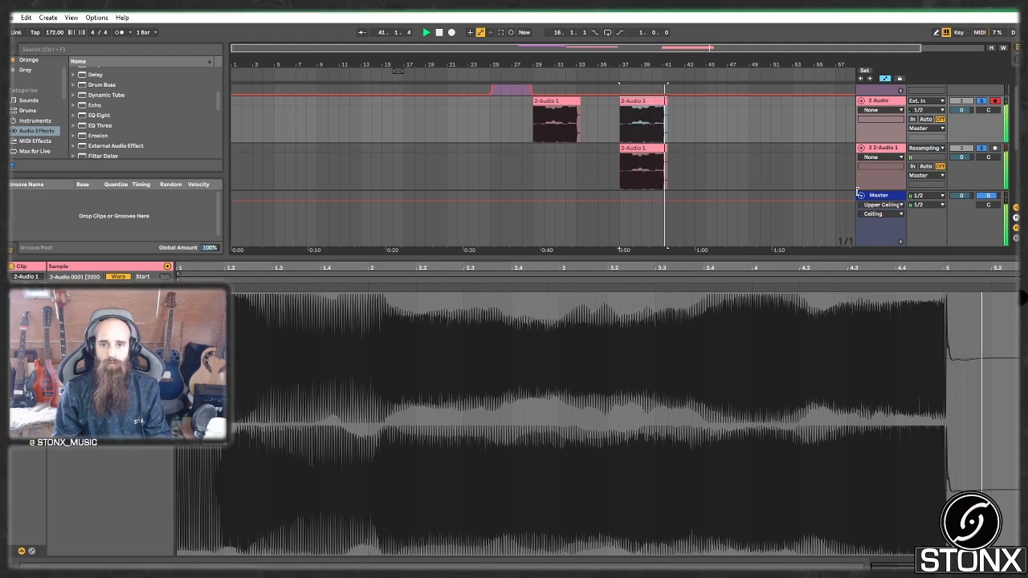
key("space")
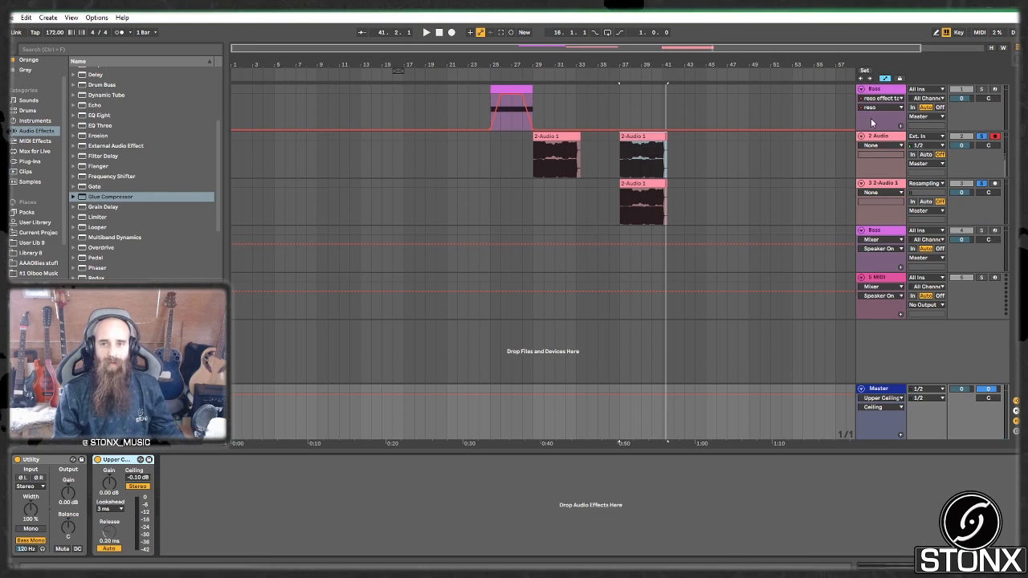
left_click(884, 91)
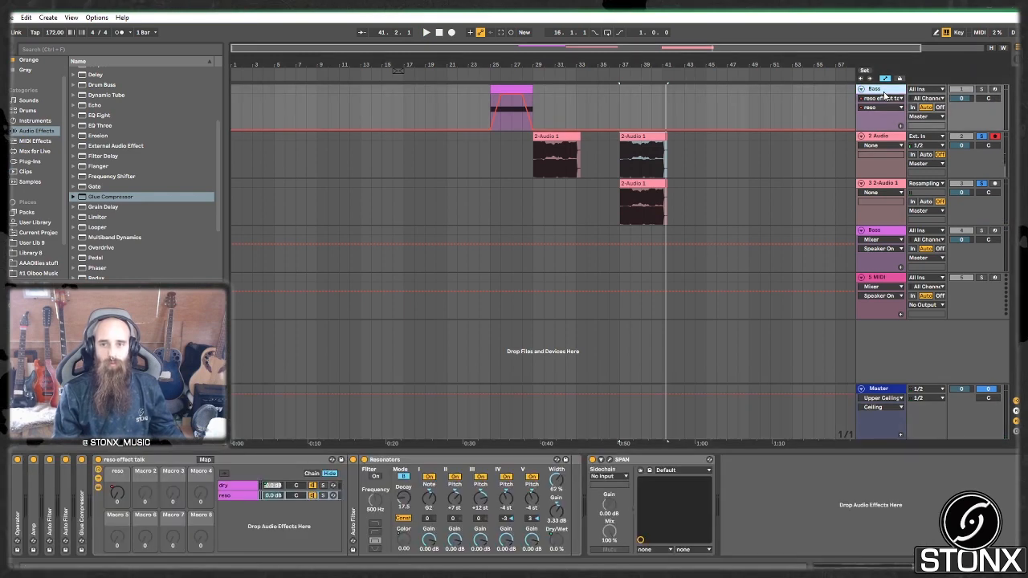
Step: Open the SPAN analyser on the Master track and watch the spectrum while playing from bar 37
left_click(640, 460)
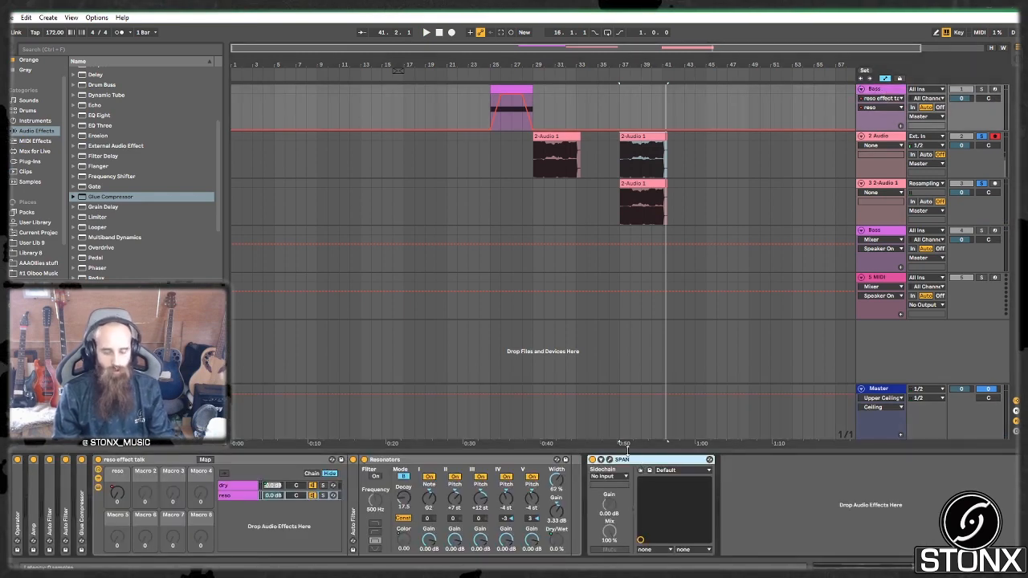
left_click(879, 395)
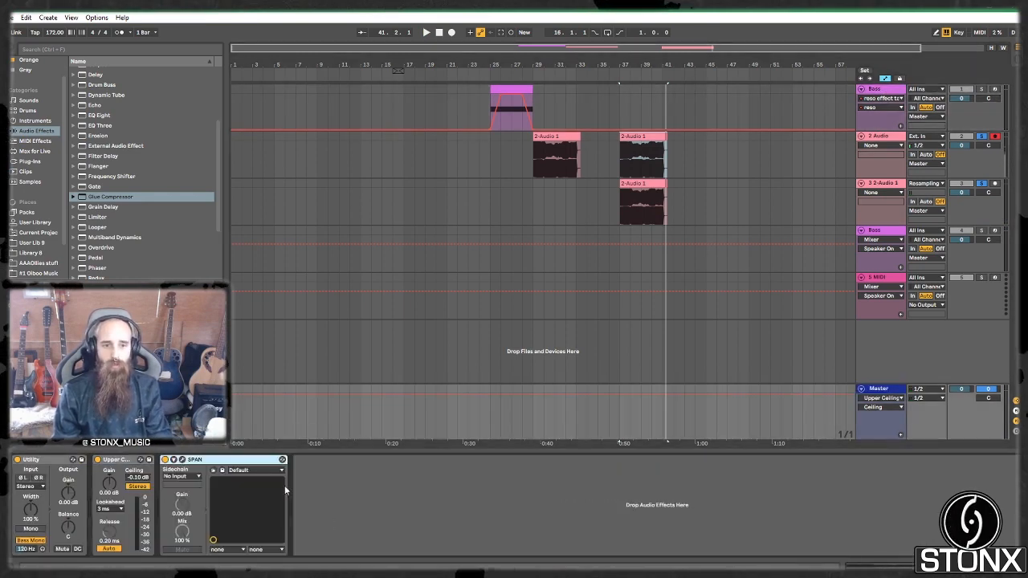
left_click(182, 461)
mouse_move(589, 50)
left_mouse_down()
mouse_move(644, 156)
mouse_move(619, 110)
left_mouse_up()
left_click(620, 100)
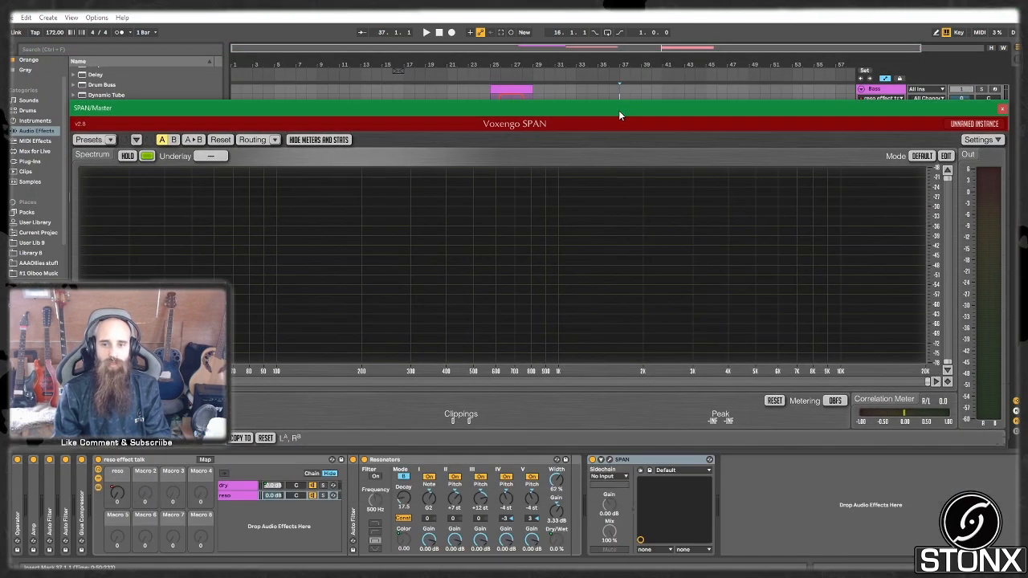
key("space")
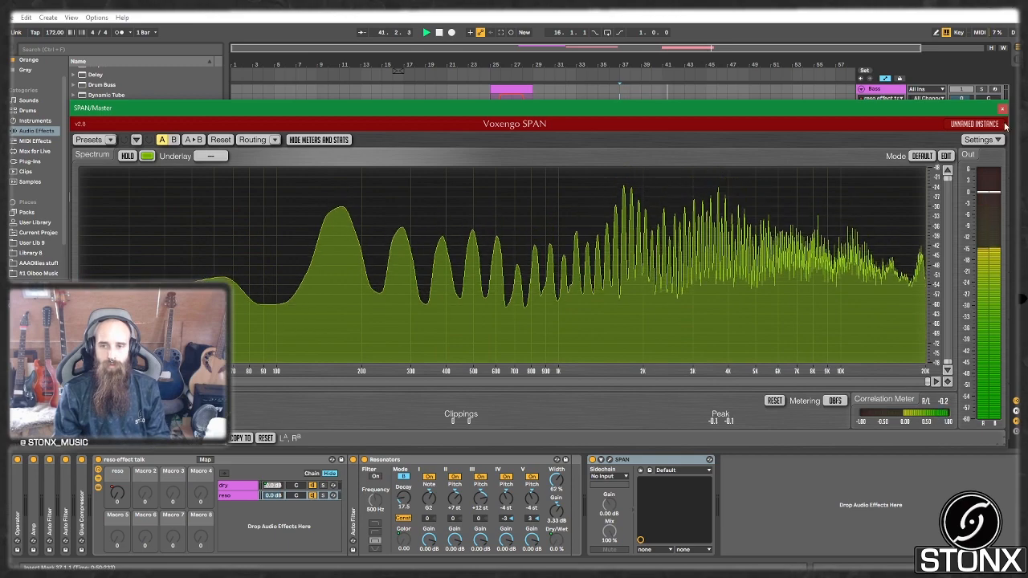
left_click_drag(977, 108, 988, 257)
Step: Open the 2-Audio 1 clip's waveform on track 2 and play it back
left_click(568, 139)
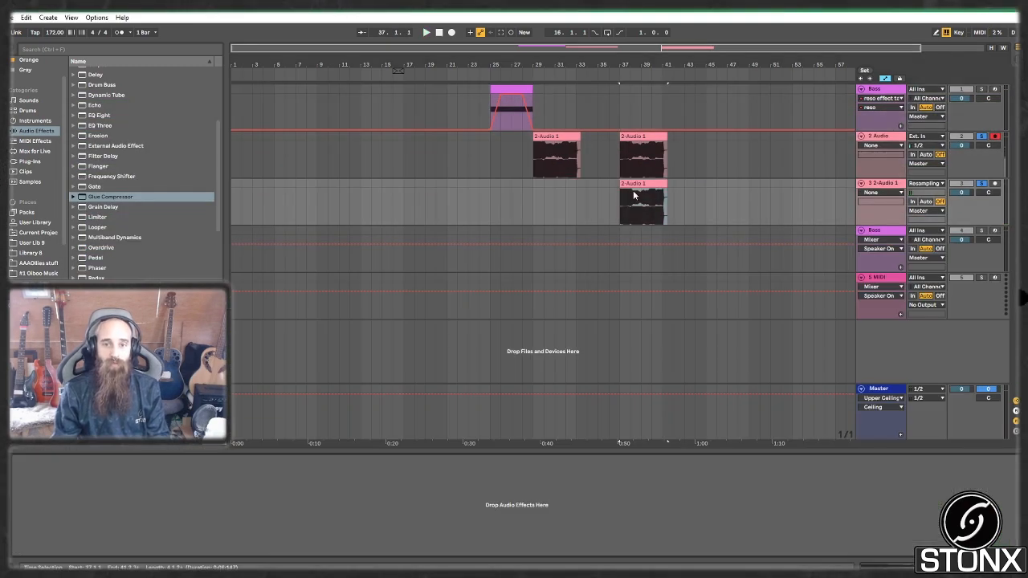
double_click(633, 185)
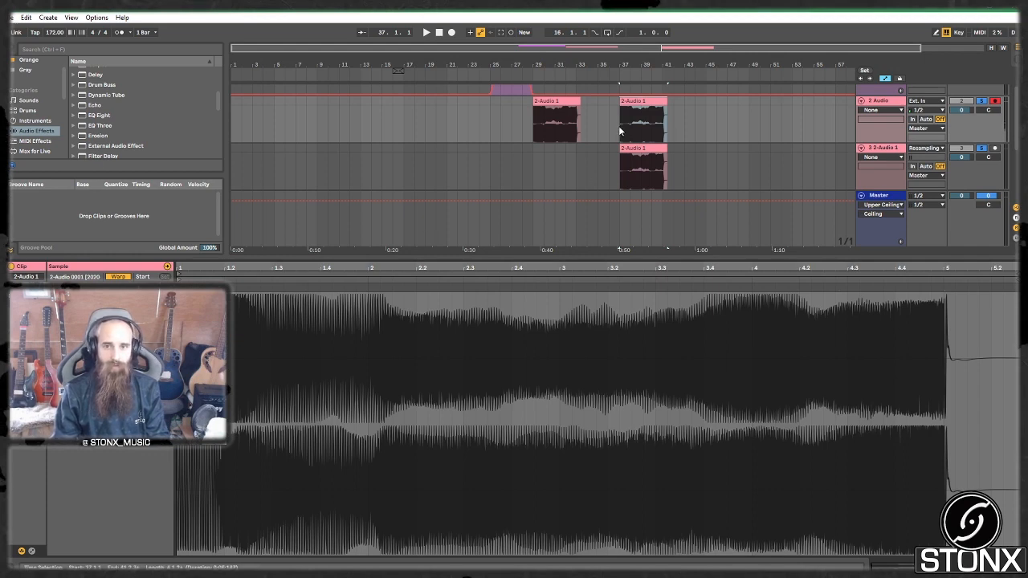
key("space")
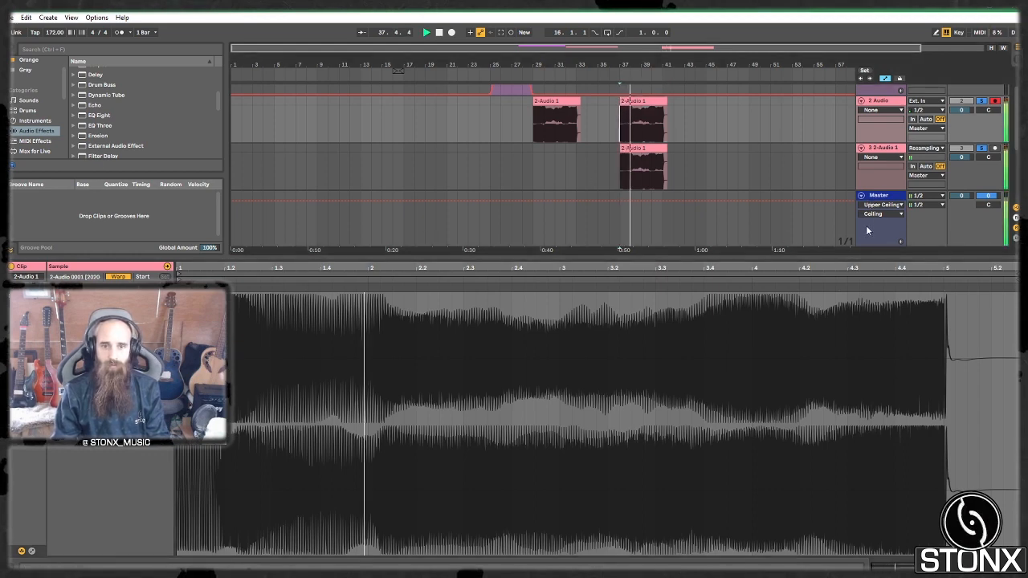
Step: Close the SPAN analyser on Master and bring back the Bass track's resonator chain
double_click(886, 197)
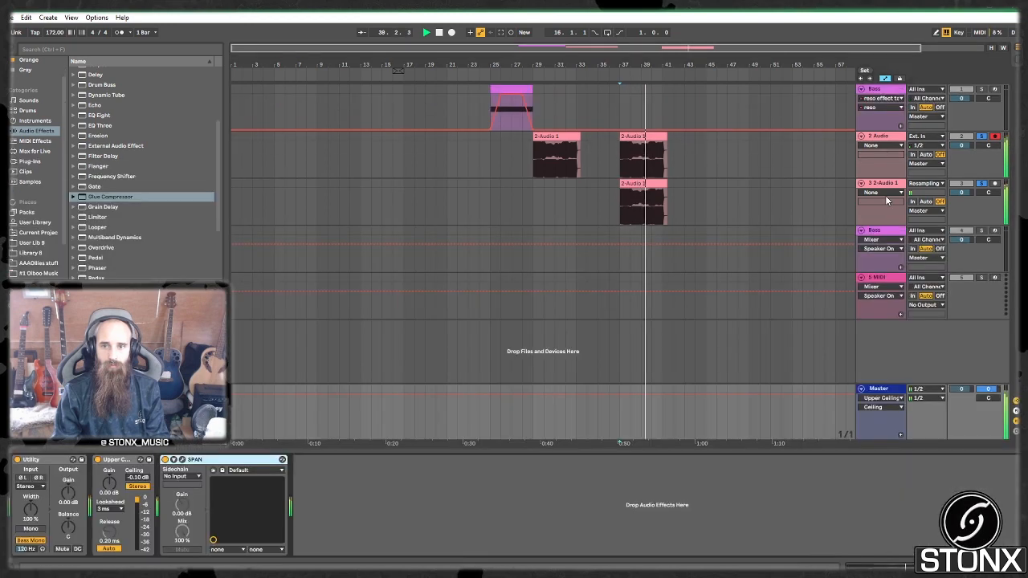
left_click(183, 460)
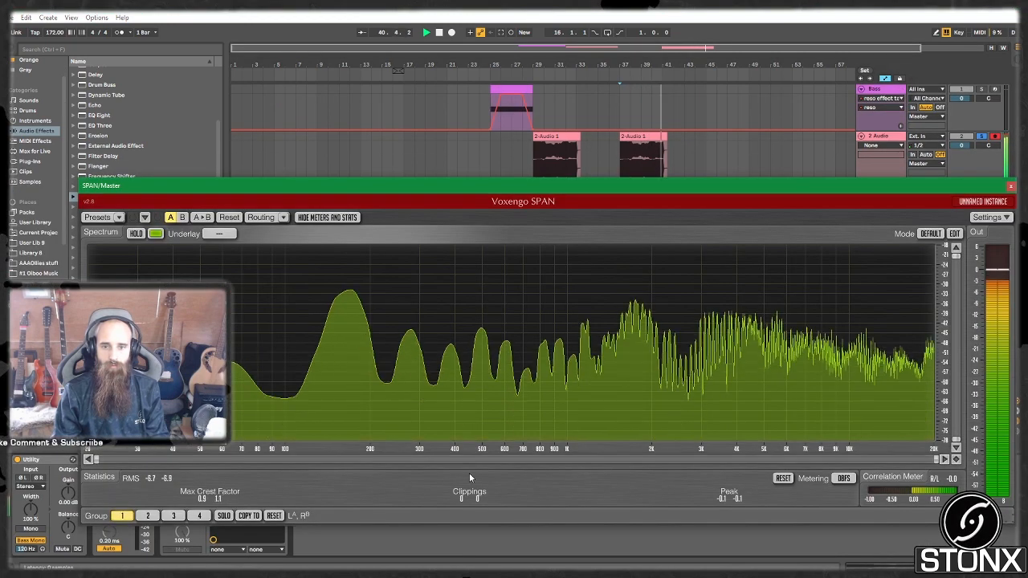
left_click(1011, 187)
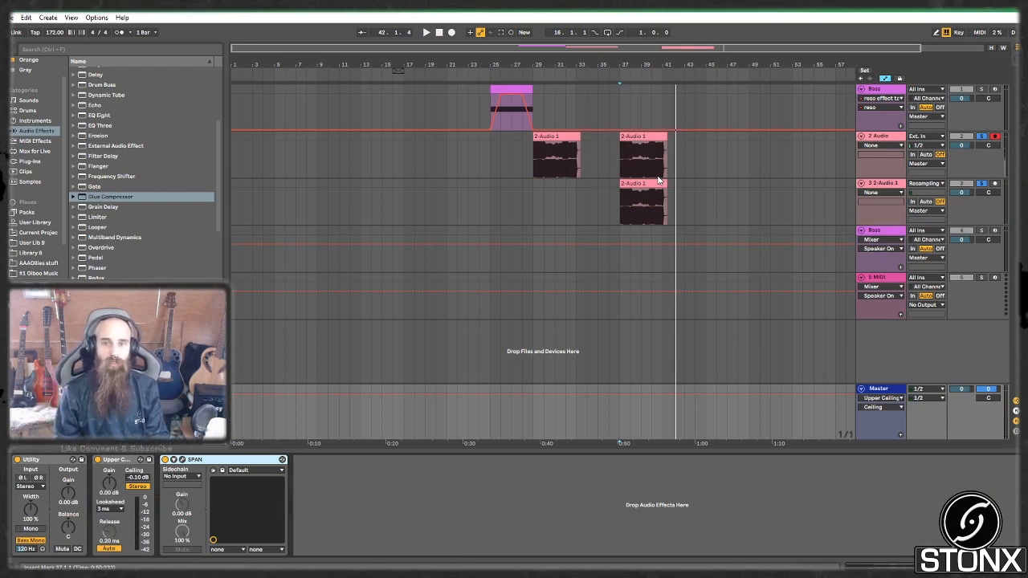
left_click(618, 164)
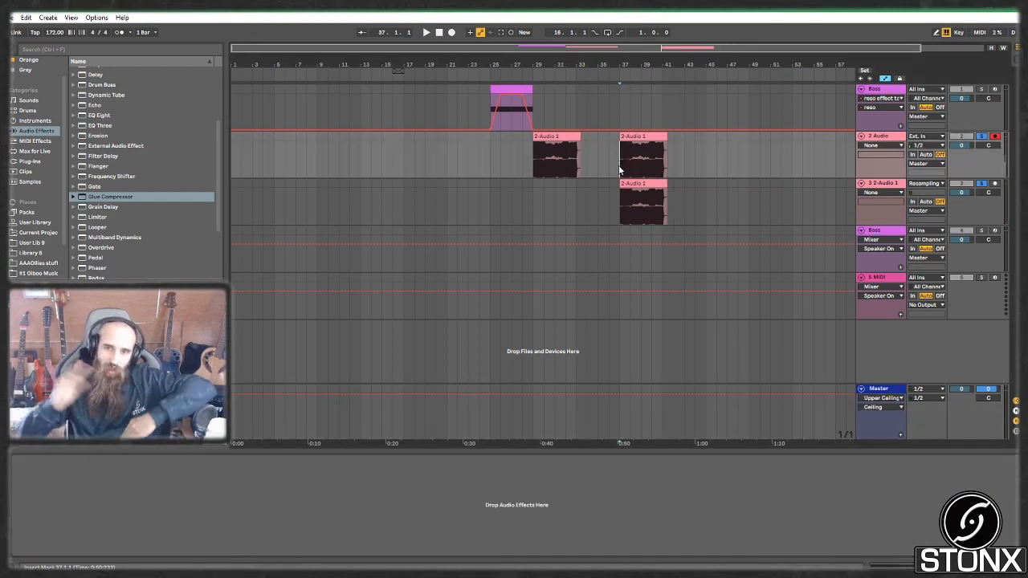
left_click(898, 94)
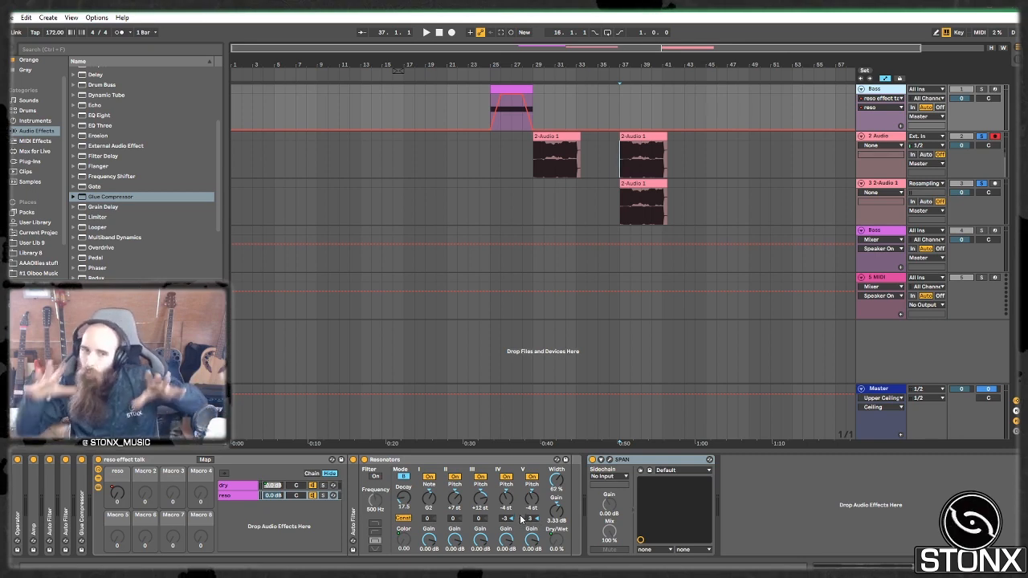
Step: Rename the bar-29 recorded clip to 'Fscreacher' while auditioning it, then select track 5
double_click(420, 459)
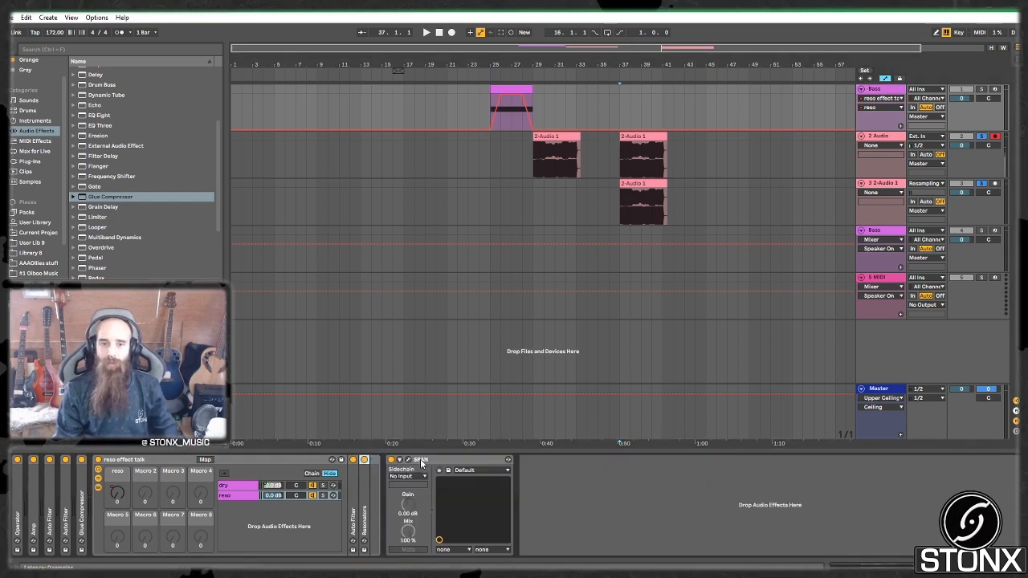
left_click(881, 88)
left_click(580, 138)
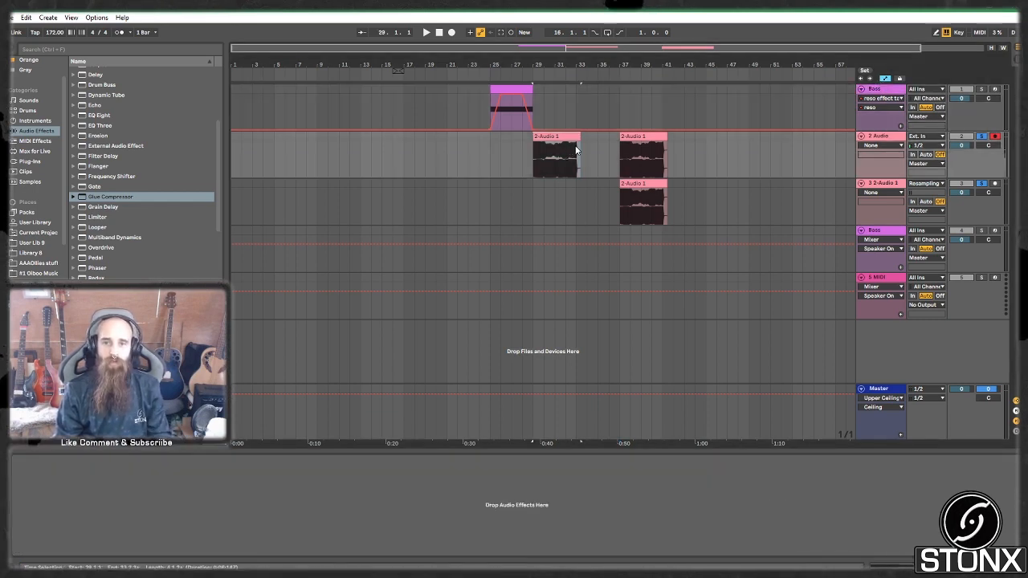
key("space")
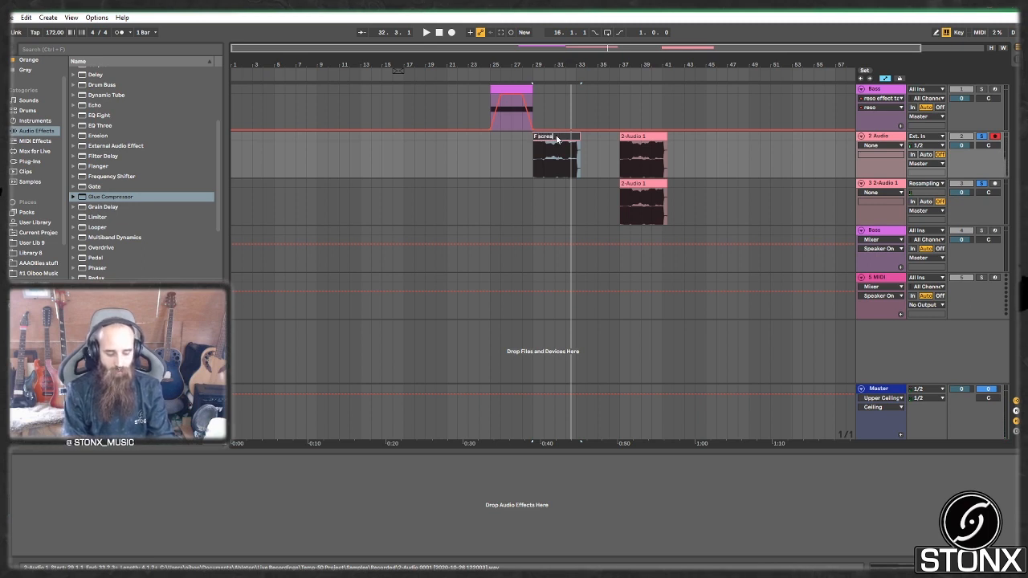
key("Return")
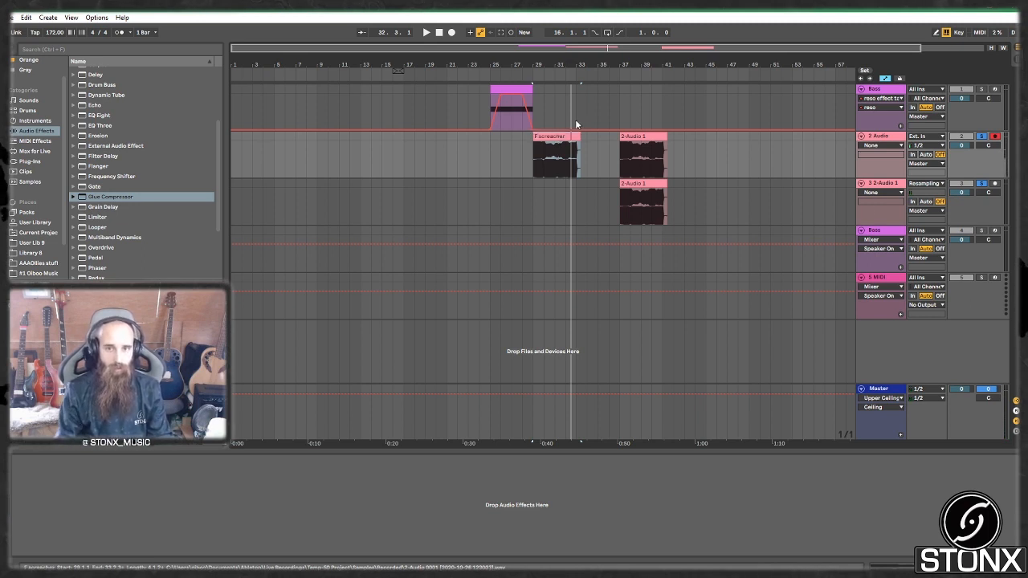
left_click(892, 275)
key("space")
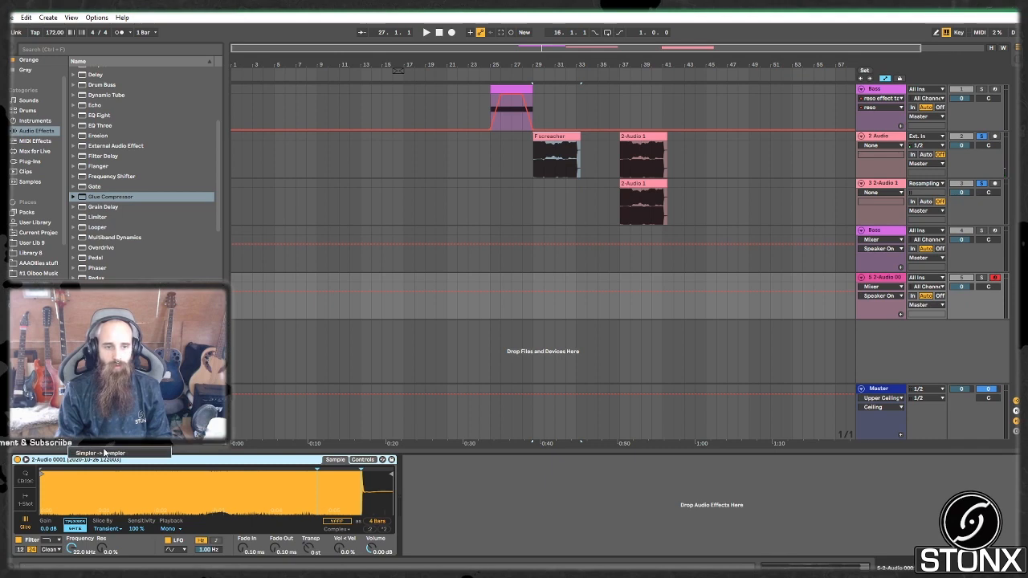
Step: Convert track 5's Simpler to a Sampler and solo the track
left_click(103, 452)
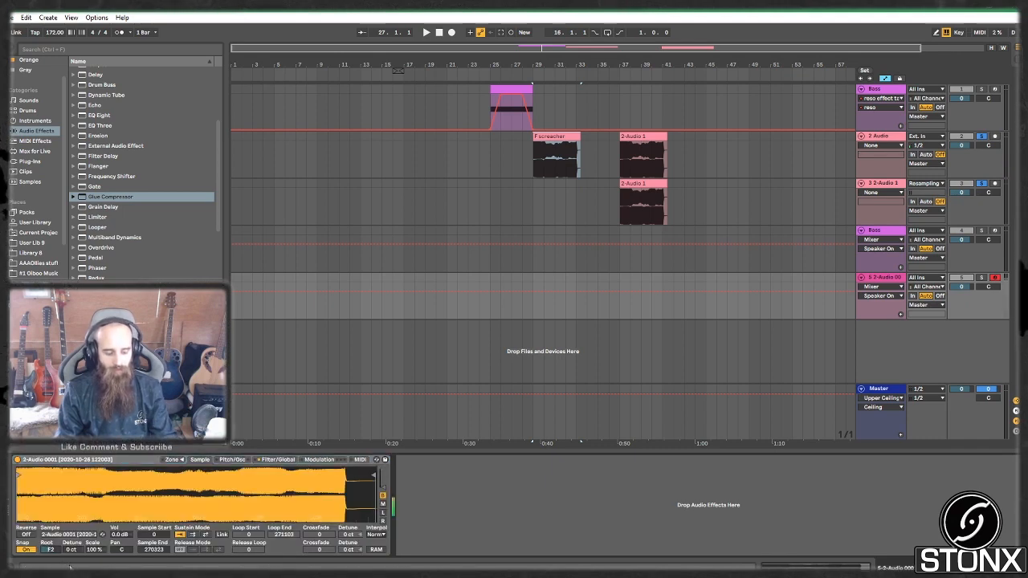
left_click(983, 278)
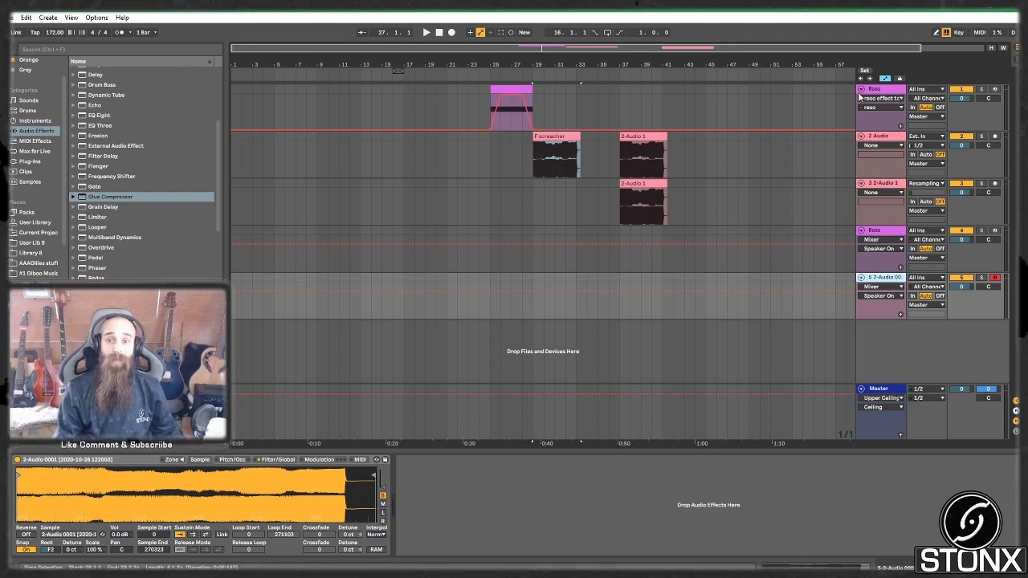
left_click(877, 91)
double_click(365, 490)
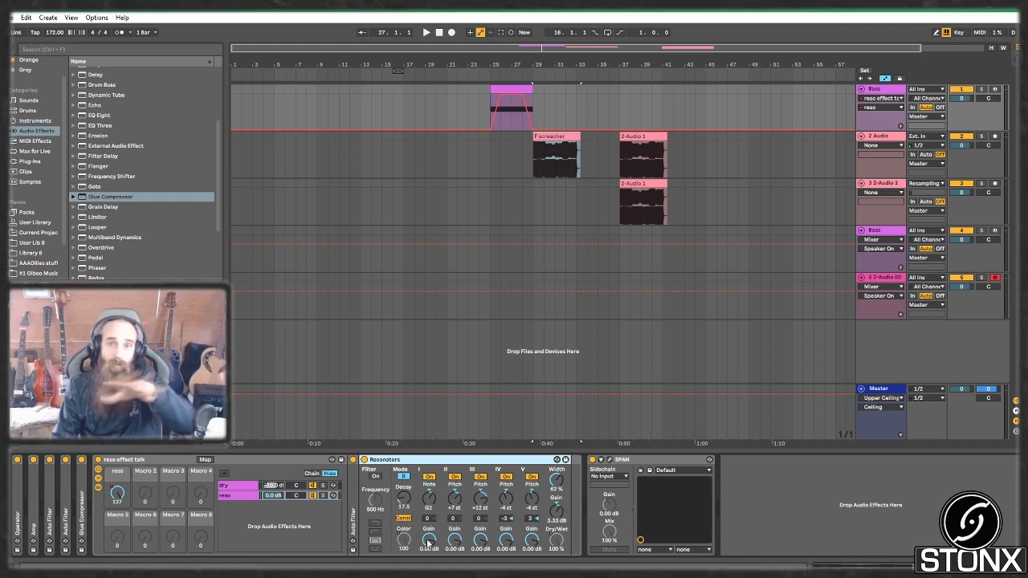
left_click(889, 279)
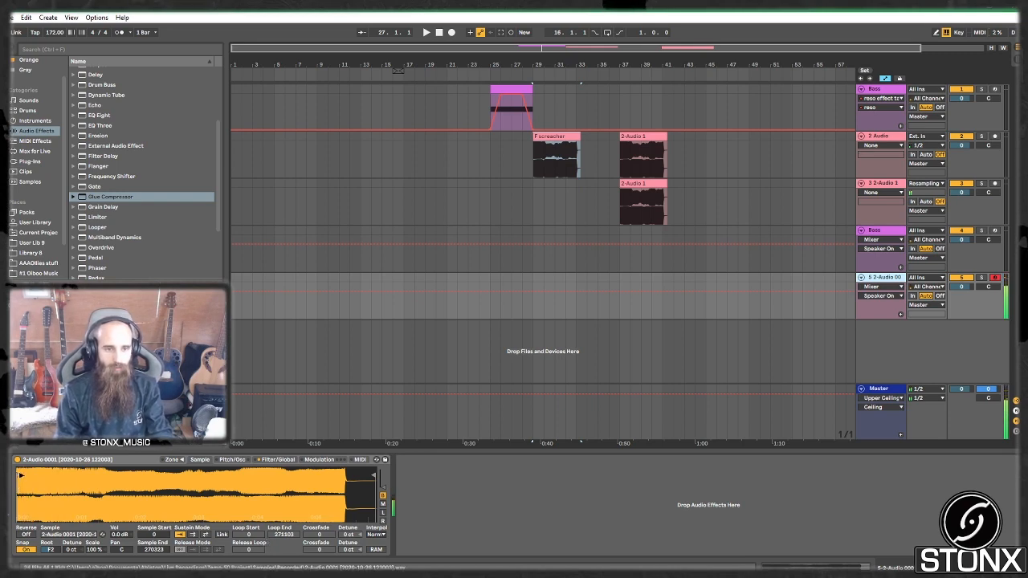
Step: Move the sample start to 126114 to keep only the tail, and audition a note
left_click_drag(21, 476, 48, 479)
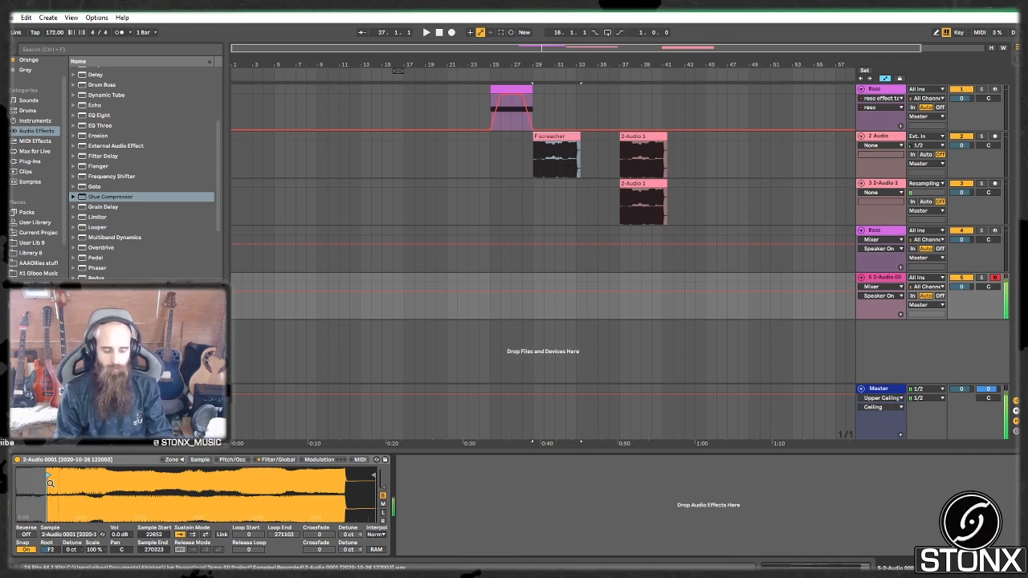
mouse_move(46, 475)
left_mouse_down()
mouse_move(18, 476)
mouse_move(274, 477)
mouse_move(65, 478)
mouse_move(241, 479)
mouse_move(69, 479)
mouse_move(290, 493)
mouse_move(53, 491)
mouse_move(186, 487)
left_mouse_up()
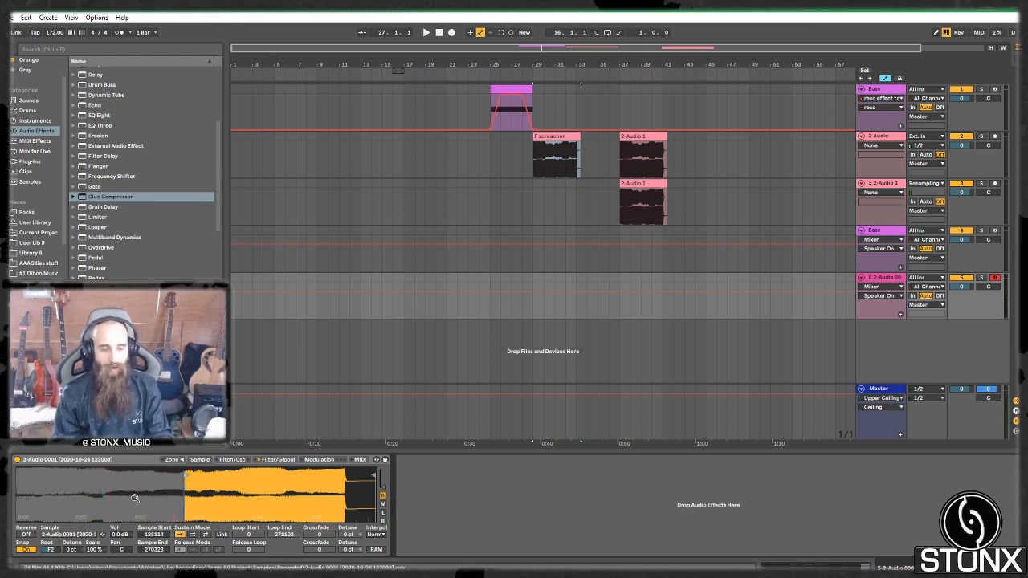
key("a")
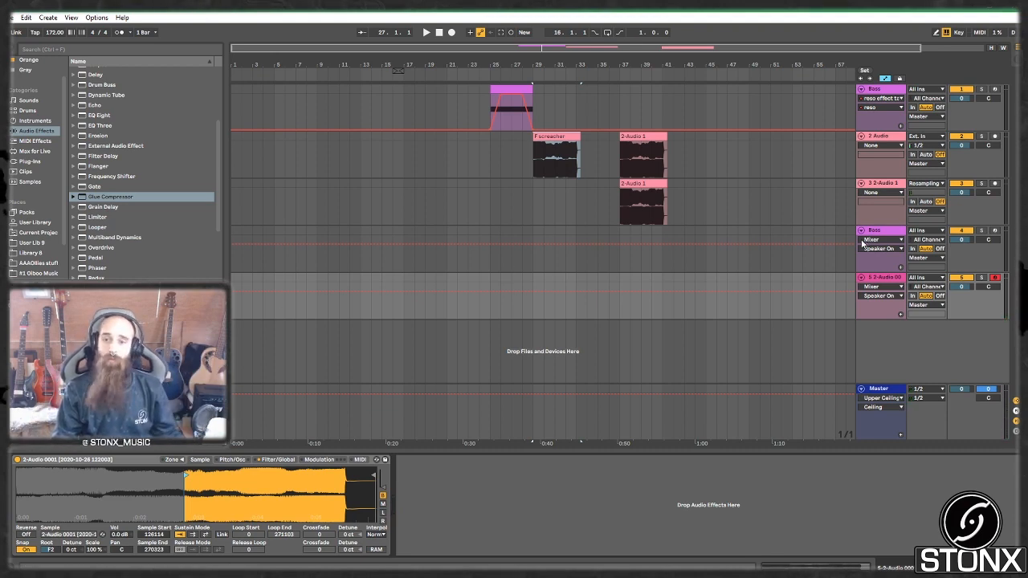
left_click(840, 249)
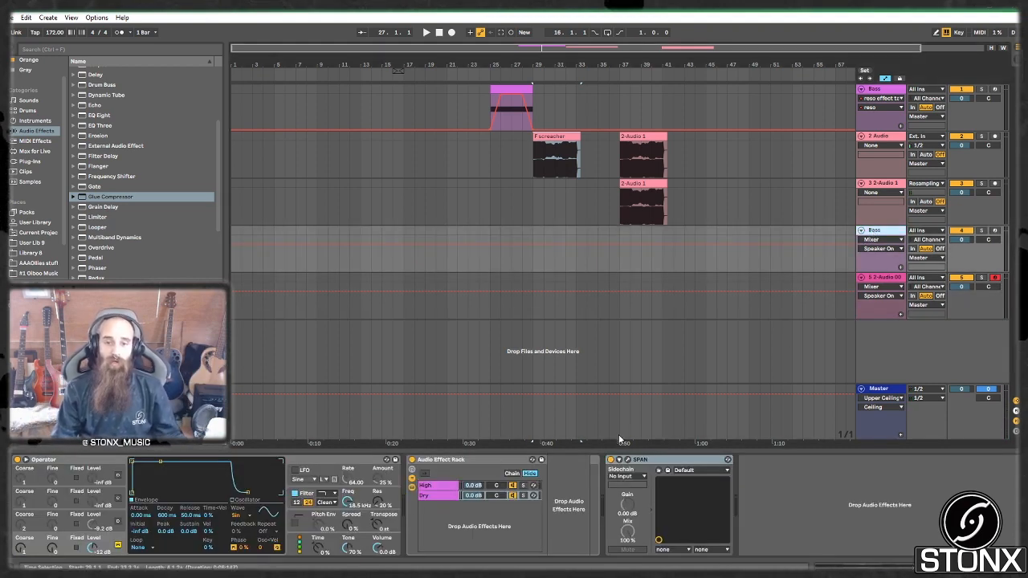
Step: Inspect the High chain effects in the Bass track's rack, then return to track 5's Sampler
left_click(438, 486)
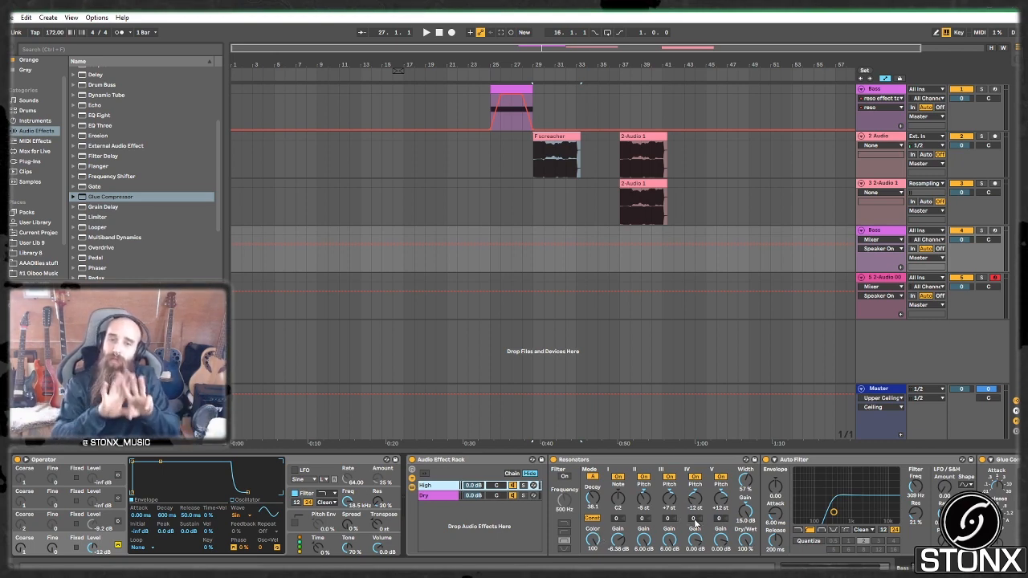
left_click(893, 230)
left_click_drag(692, 48, 803, 63)
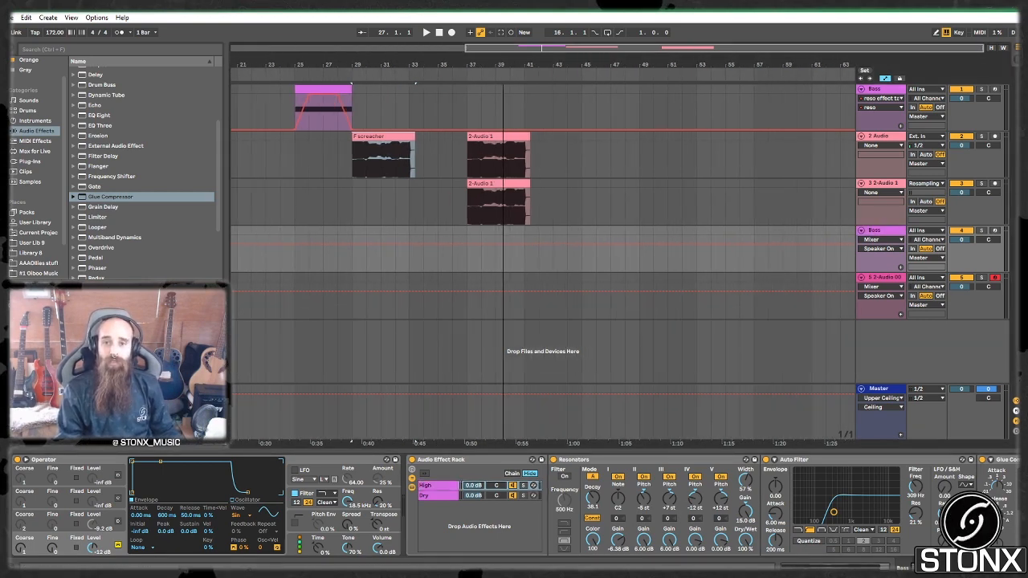
left_click(890, 232)
left_click(891, 278)
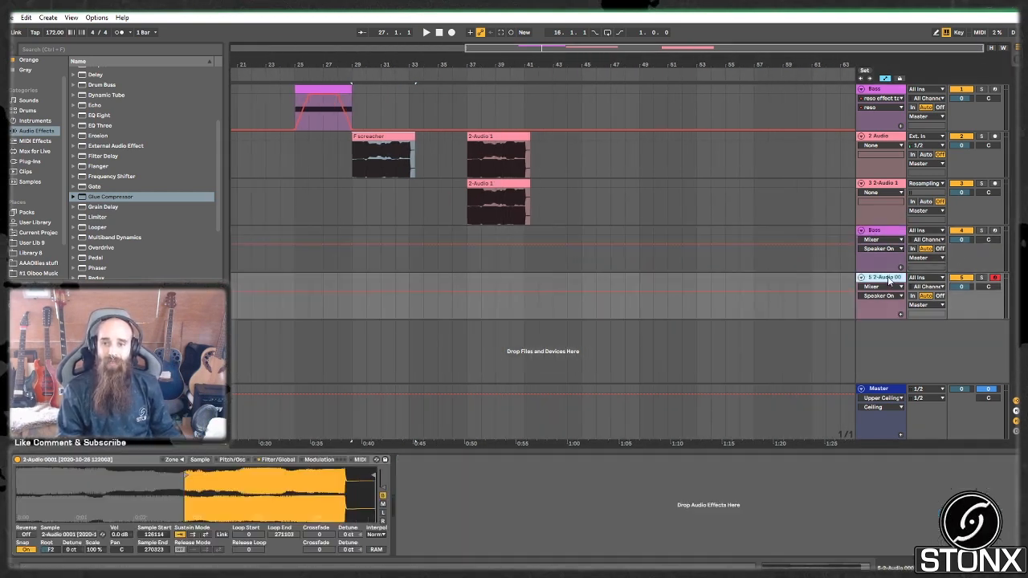
Step: Insert a new MIDI track 6 and load Operator onto it
key("ctrl+shift+t")
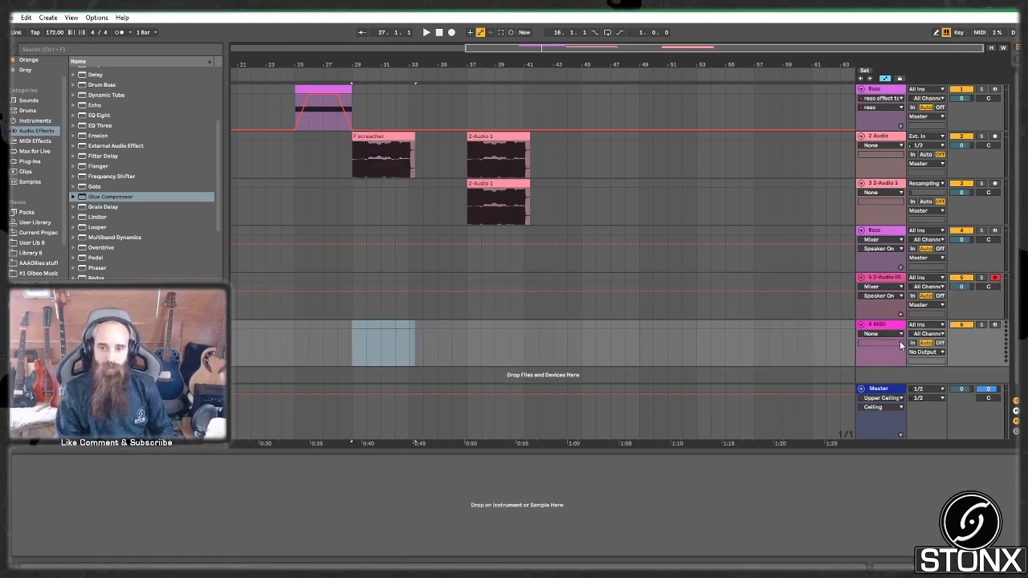
left_click(897, 325)
left_click(36, 141)
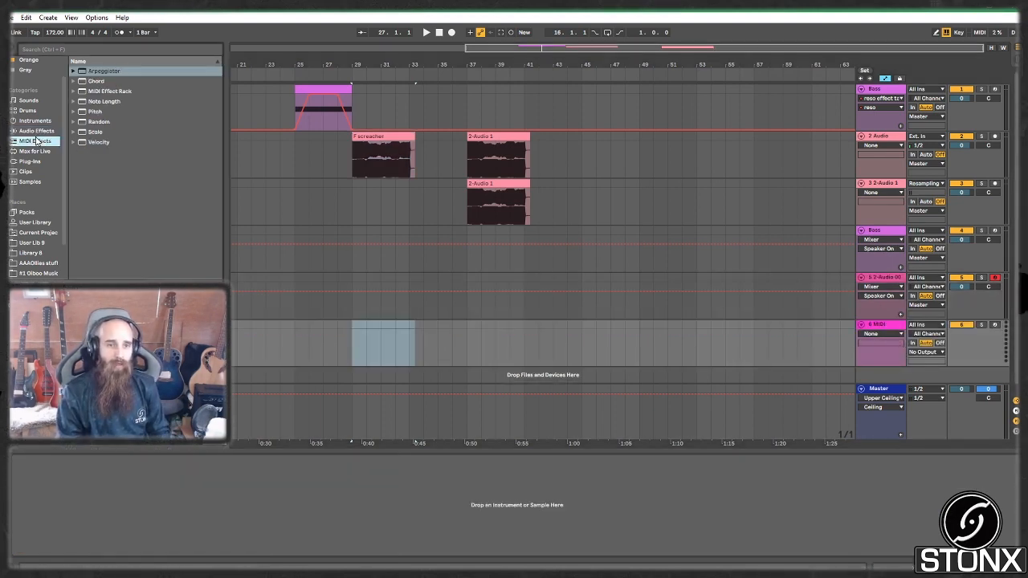
left_click(35, 120)
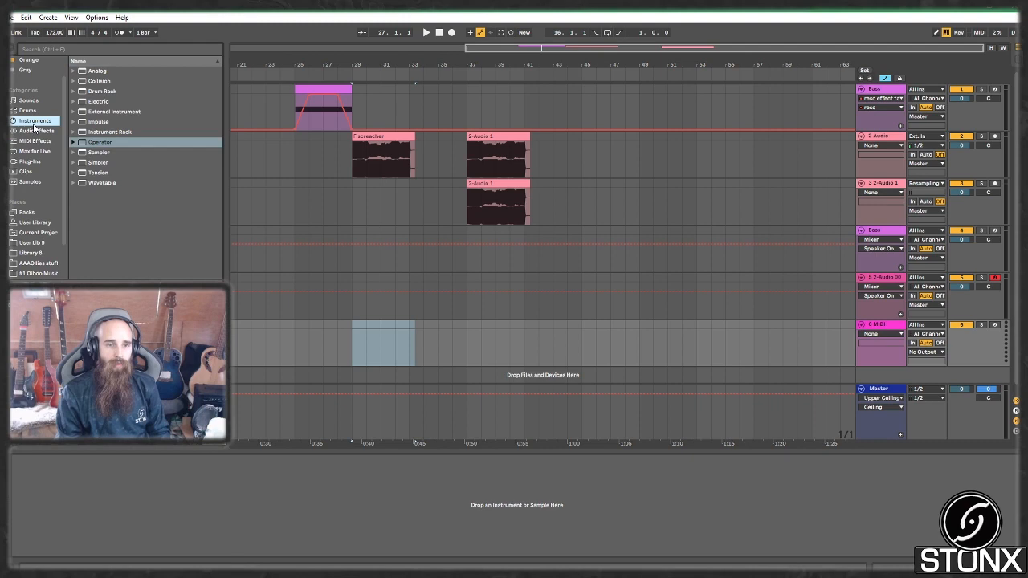
left_click(115, 142)
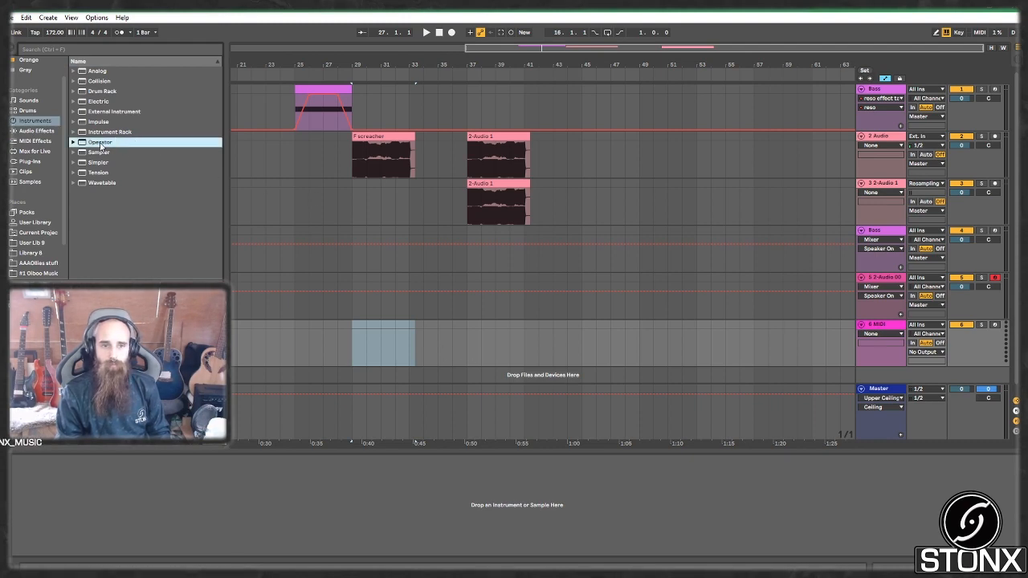
left_click_drag(103, 142, 267, 497)
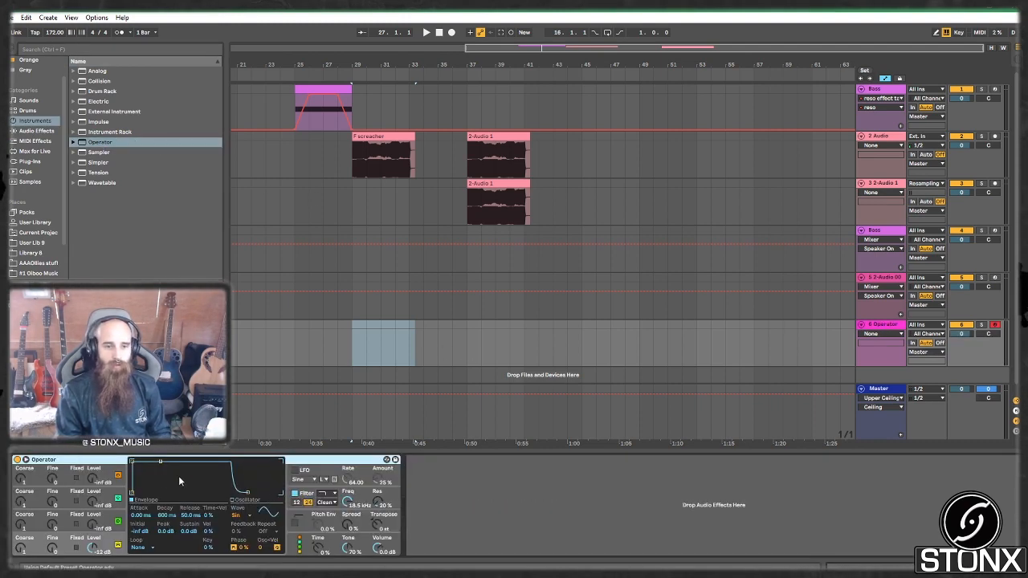
Step: Set the oscillators to the Sq3 wave and bring oscillator B in at -12 dB
left_click(249, 515)
left_click(251, 419)
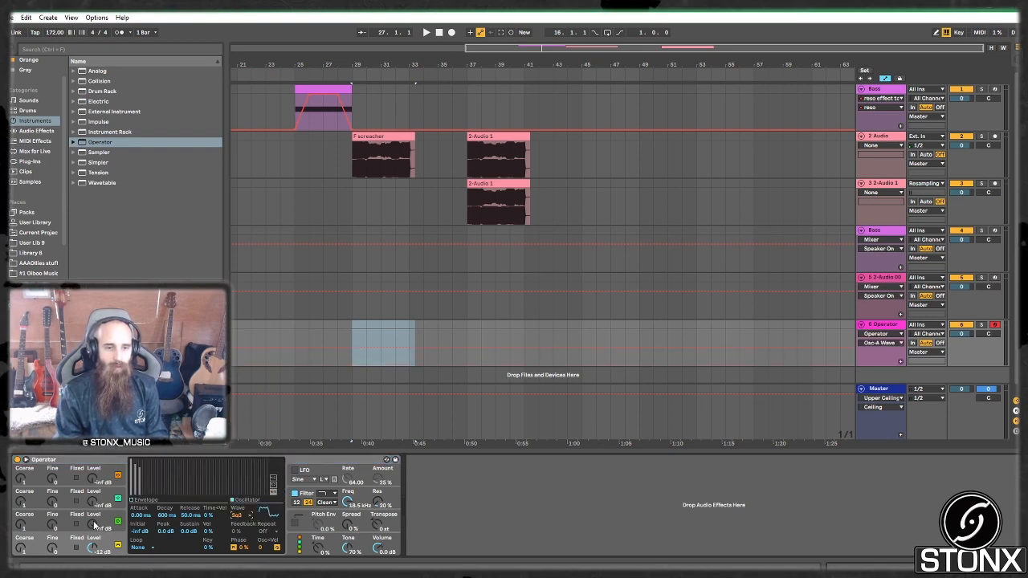
left_click(104, 523)
left_click(244, 516)
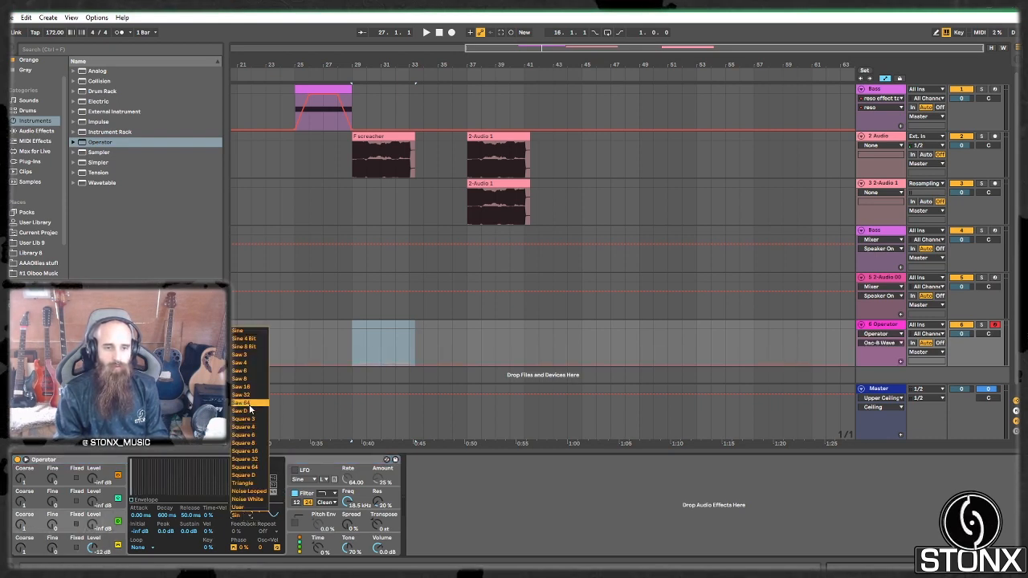
left_click(247, 426)
double_click(93, 525)
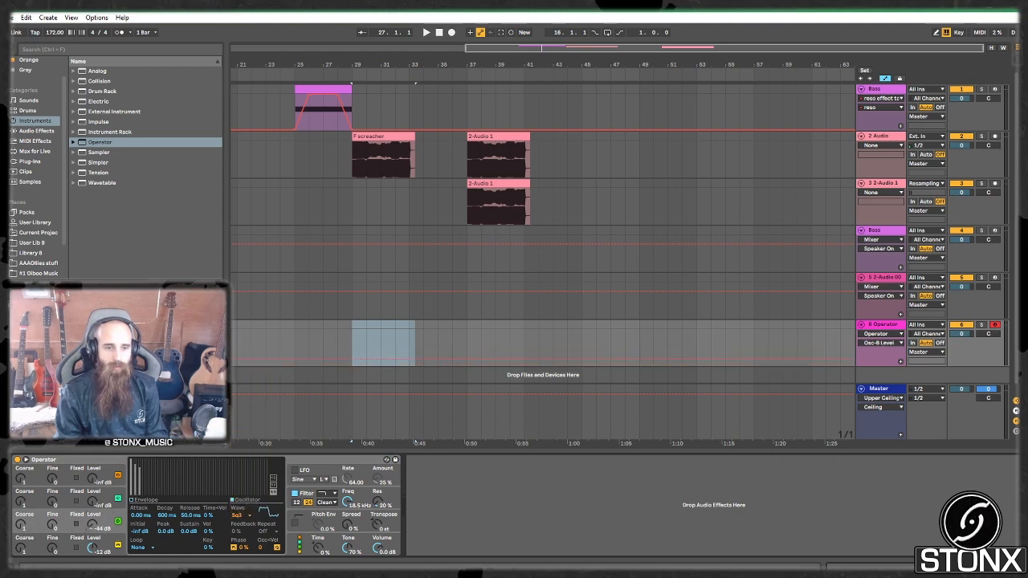
Step: Pull the envelope sustain down so the oscillators decay, and shift the keyboard octave
left_click(153, 500)
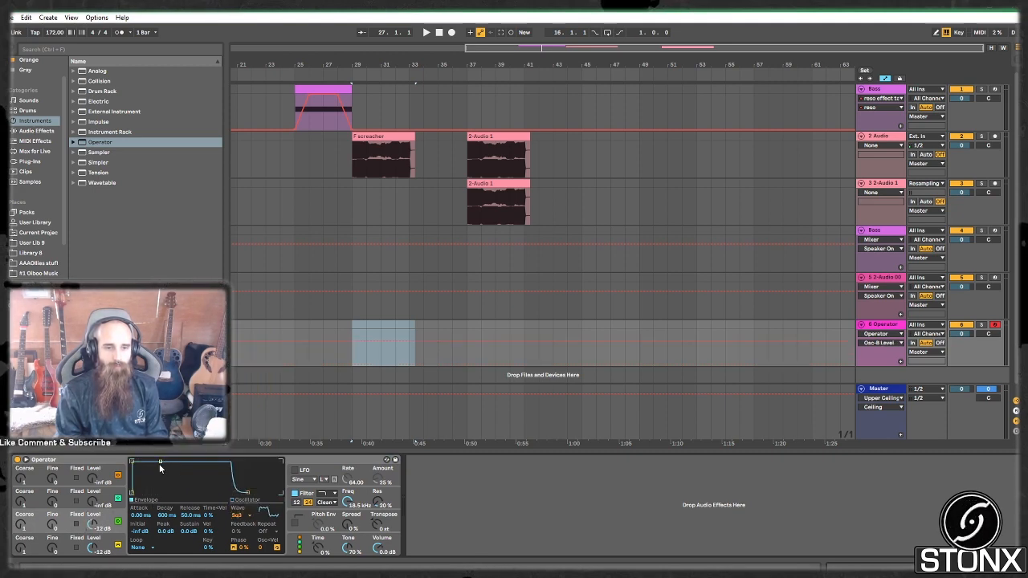
left_click_drag(158, 463, 158, 493)
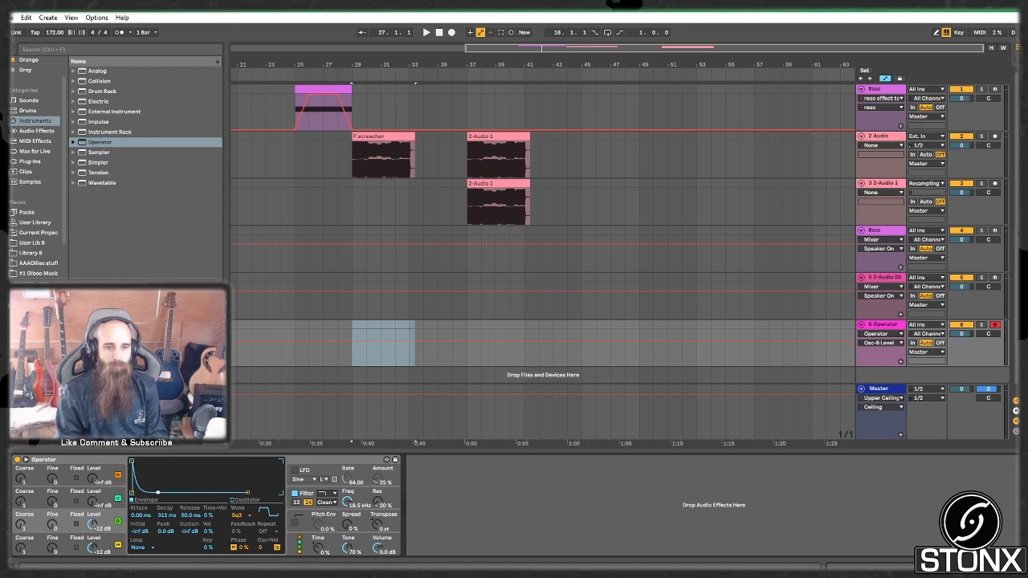
left_click(105, 547)
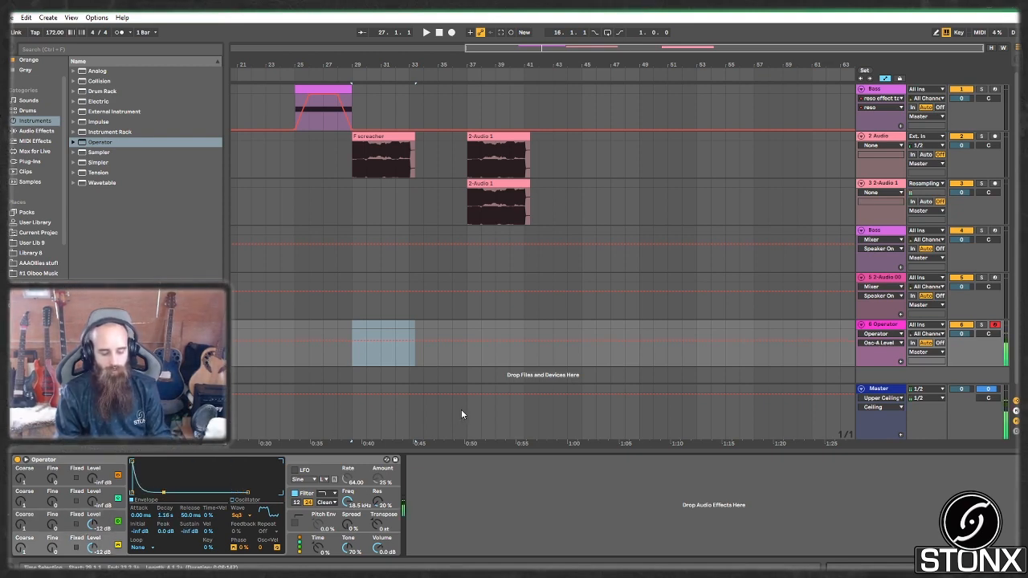
key("x")
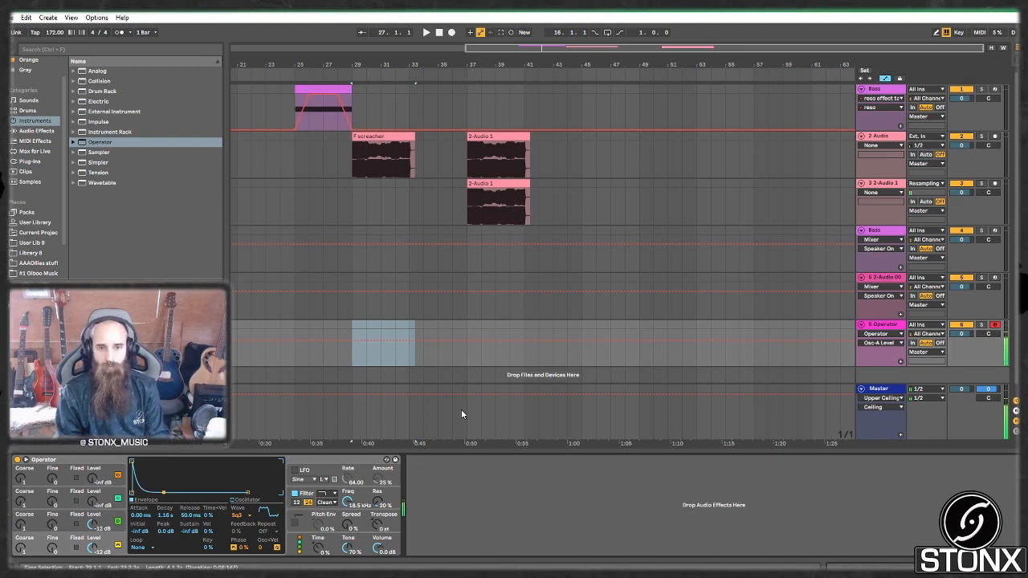
left_click(36, 151)
left_click(36, 130)
Step: Drop Resonators after Operator on track 6, play notes, and bypass it to compare
scroll(137, 209, "down", 5)
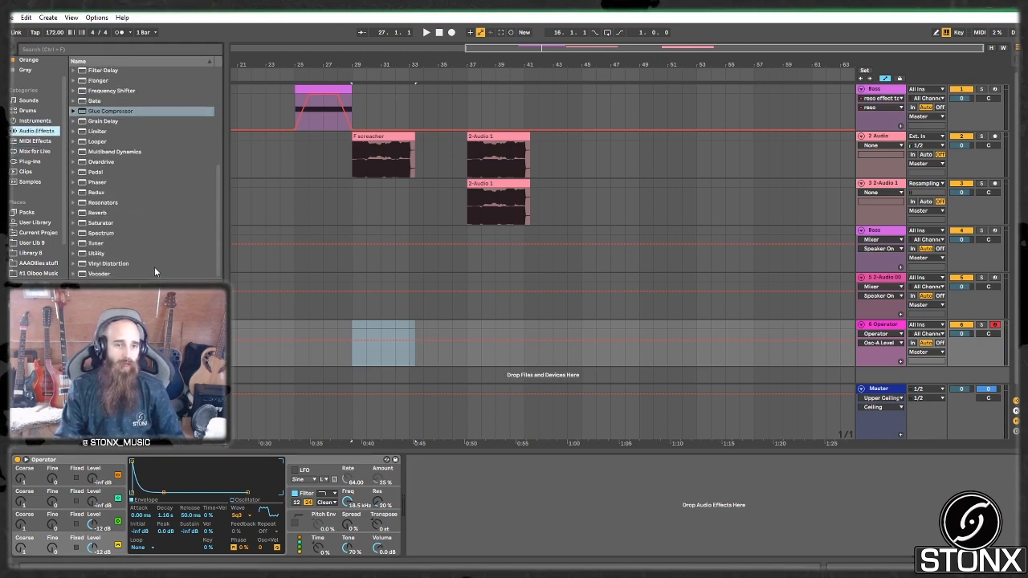
left_click_drag(123, 204, 472, 511)
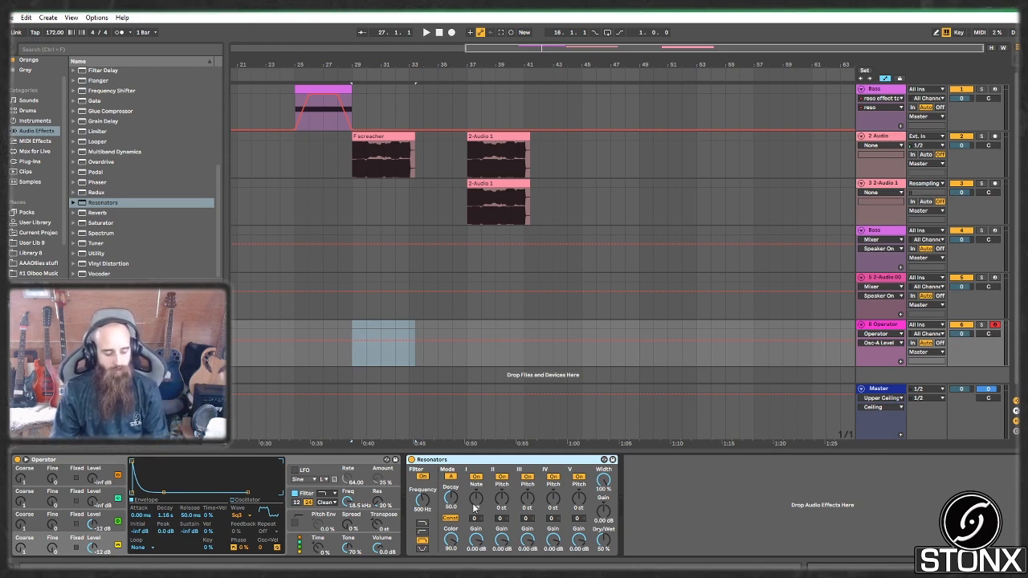
key("a")
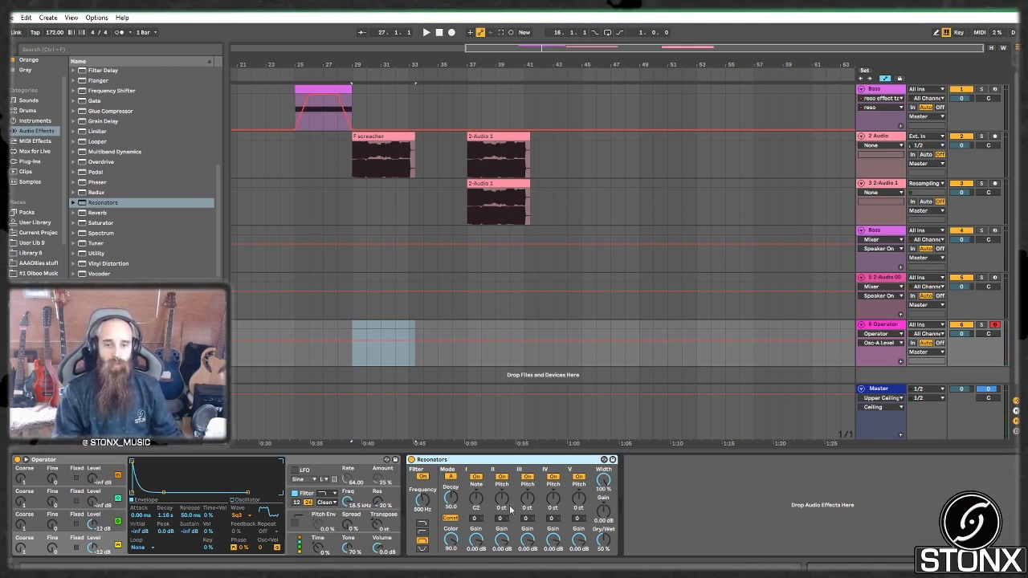
key("a")
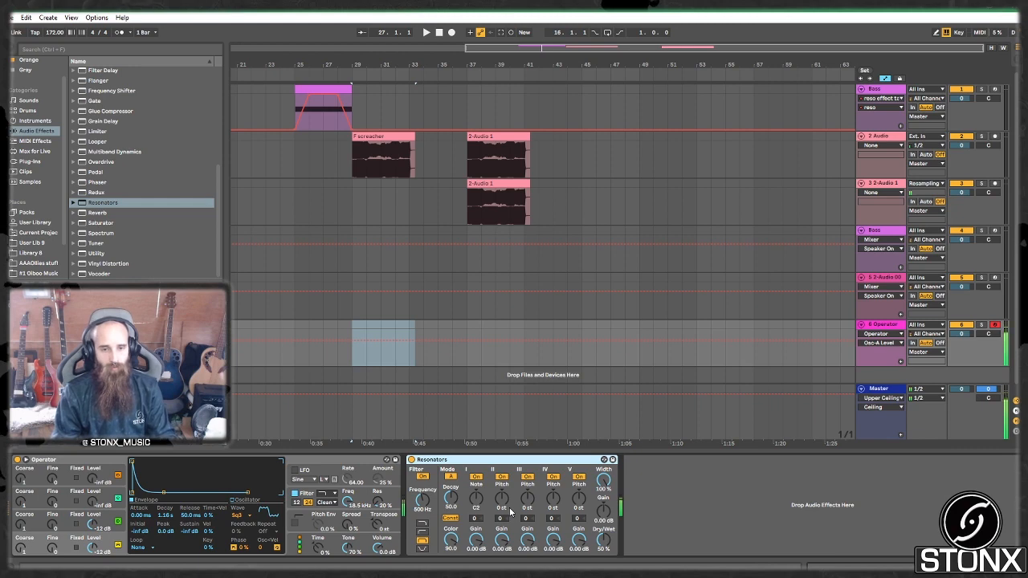
left_click(412, 460)
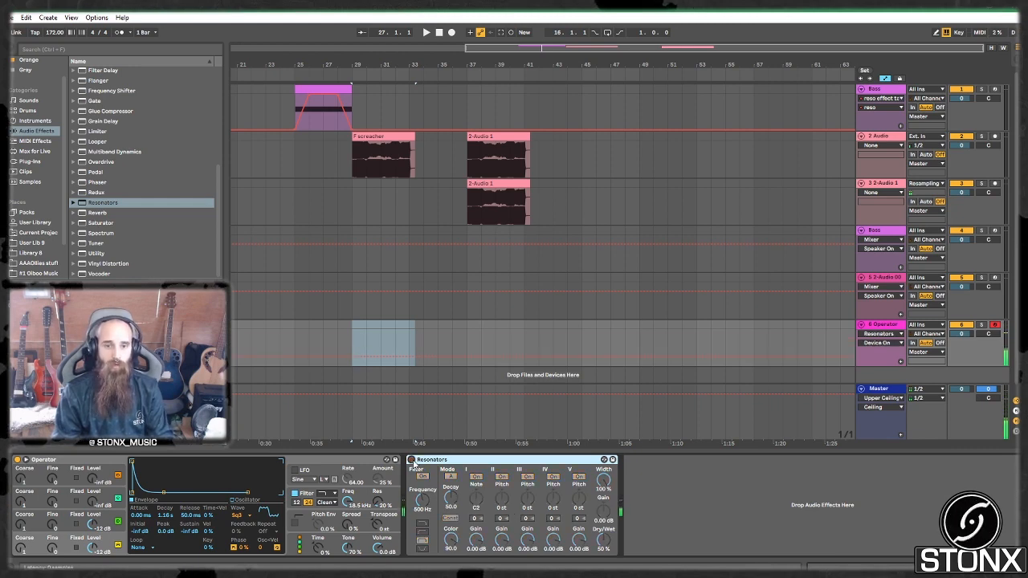
Step: Set the Resonators Color to 40.5, comparing the sound against bypass
left_click(411, 461)
key("a")
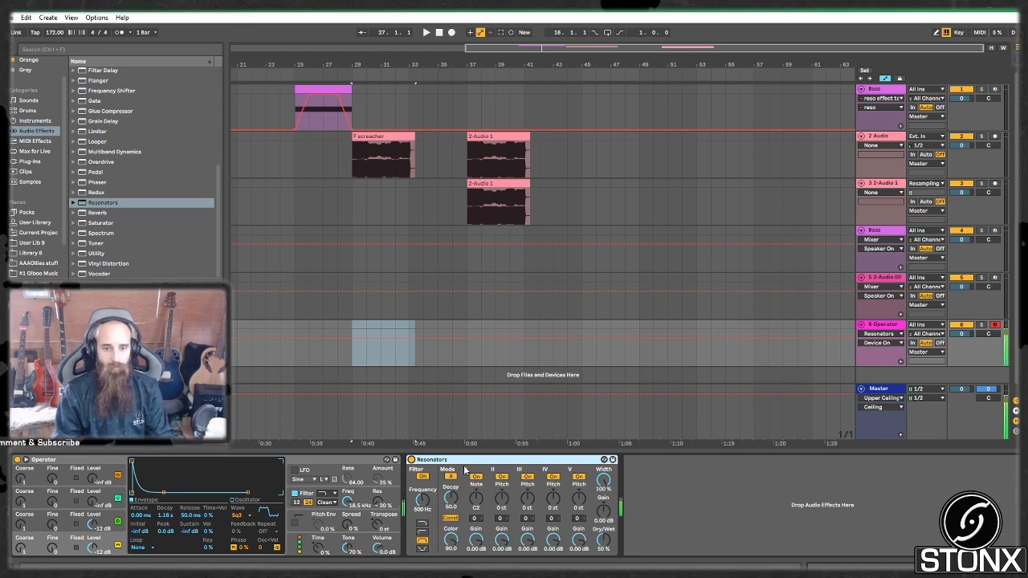
mouse_move(451, 544)
left_mouse_down()
mouse_move(450, 566)
mouse_move(450, 550)
left_mouse_up()
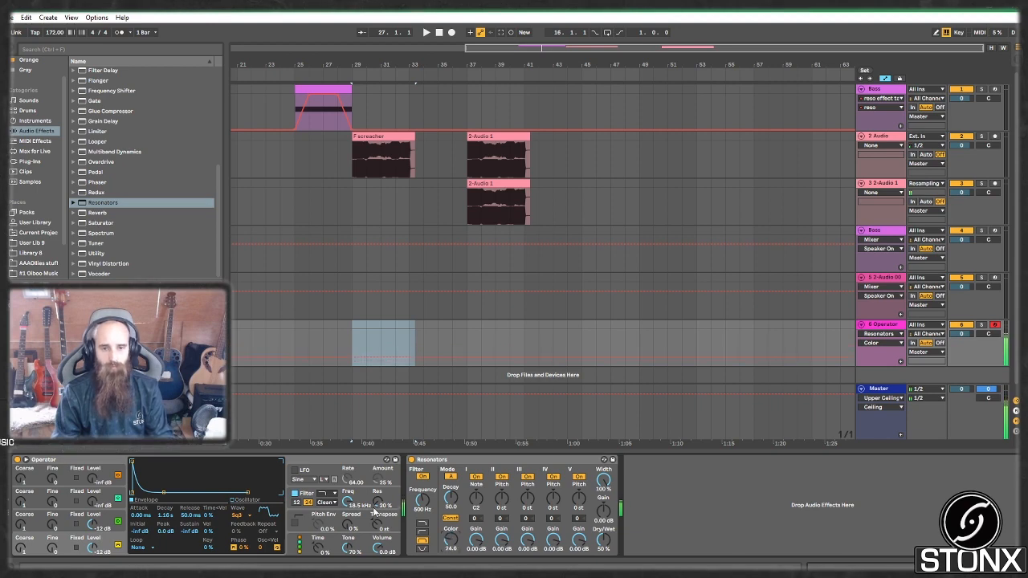
left_click(411, 459)
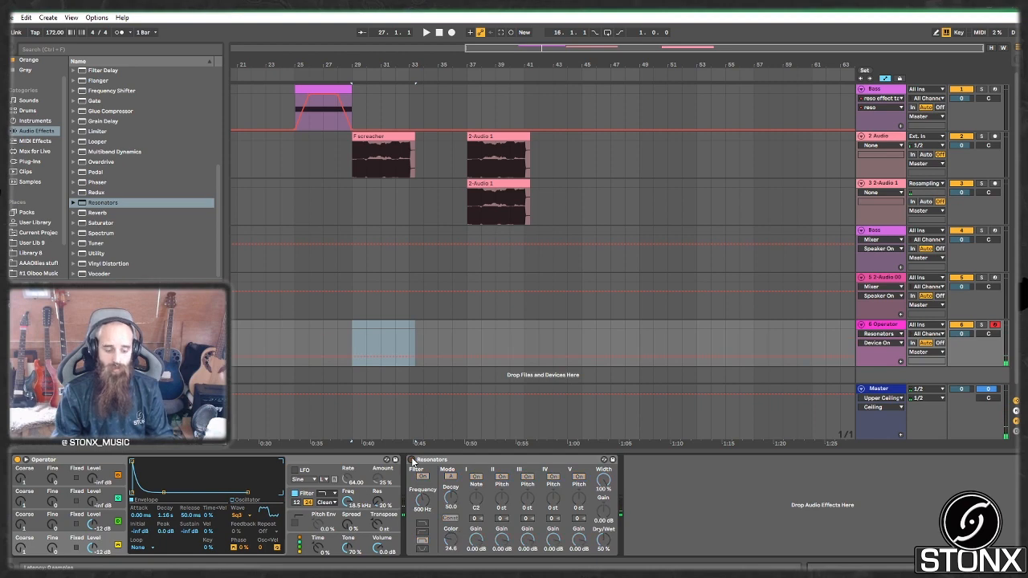
left_click(411, 460)
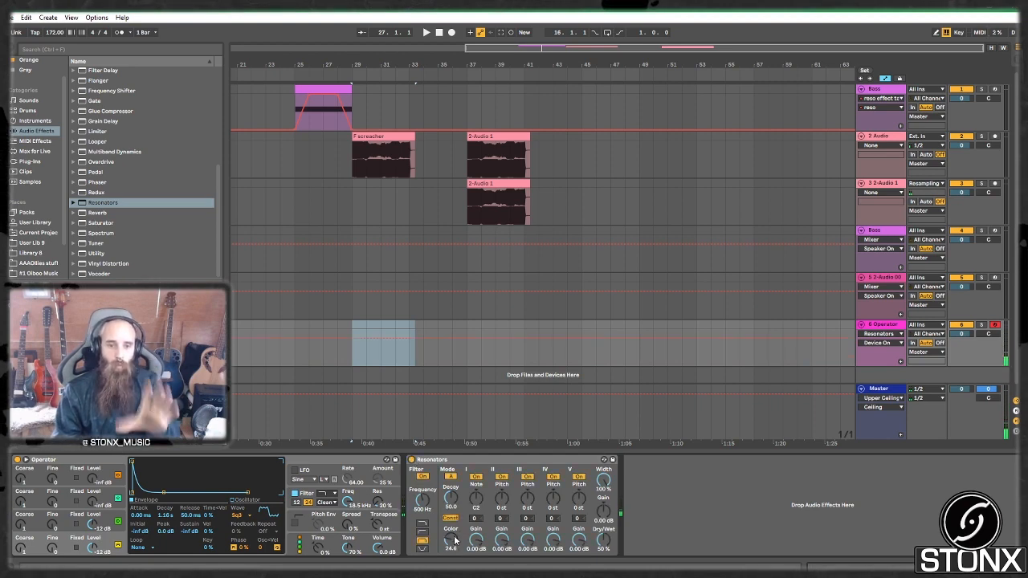
Step: Try the Resonators filter types and set its Frequency to 538 Hz
left_click(422, 527)
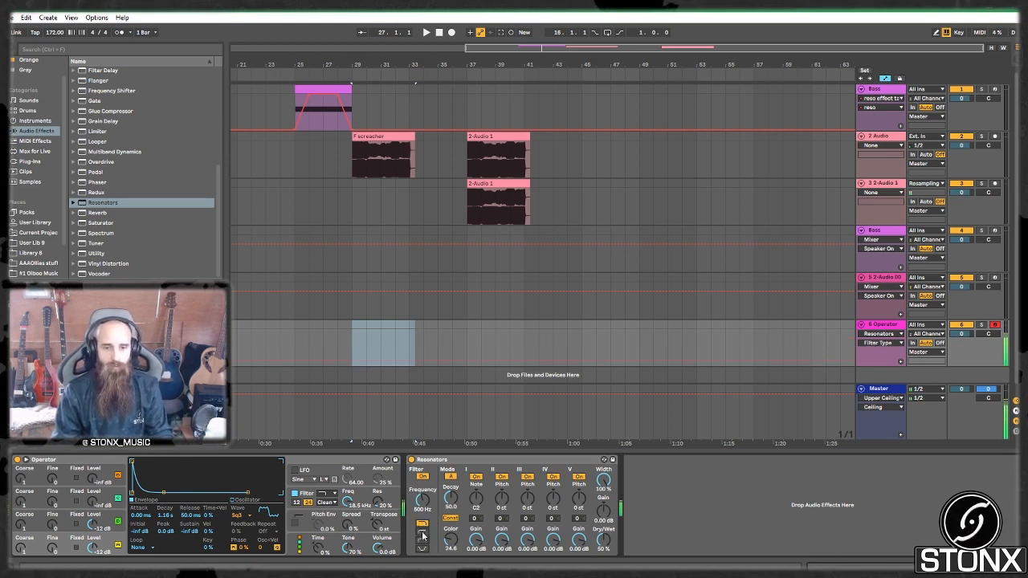
left_click_drag(419, 516, 420, 546)
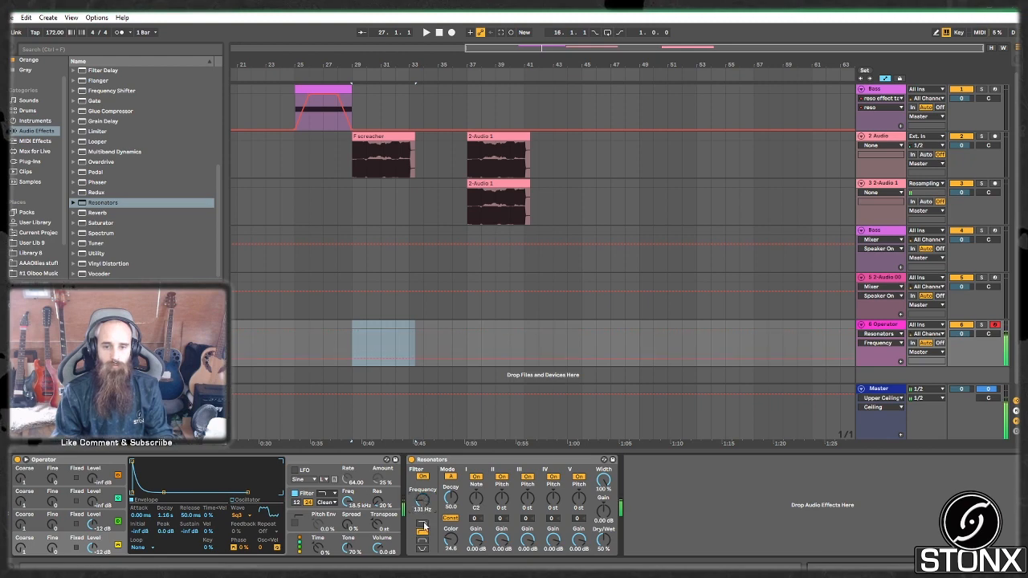
left_click(425, 543)
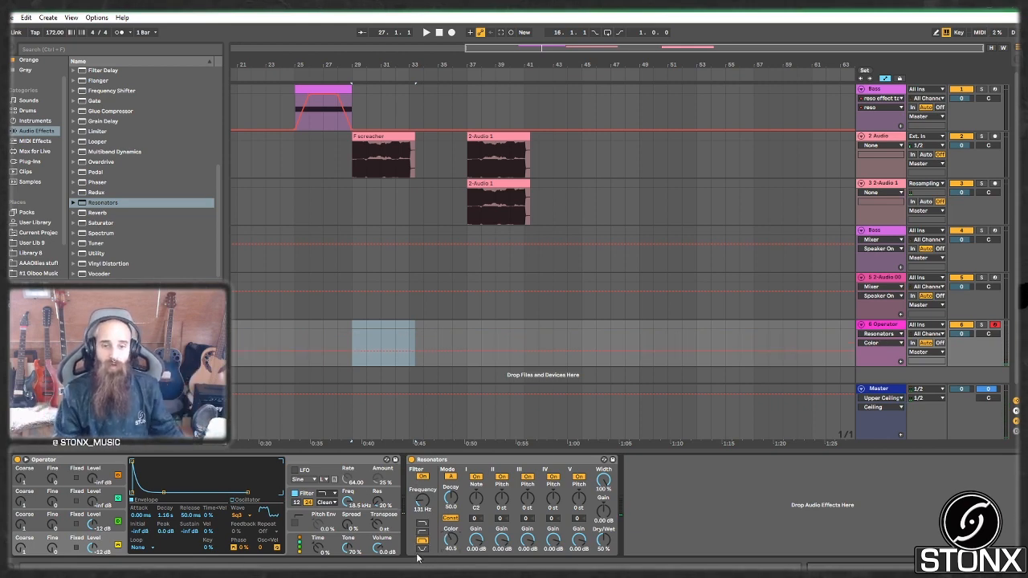
left_click_drag(422, 501, 422, 482)
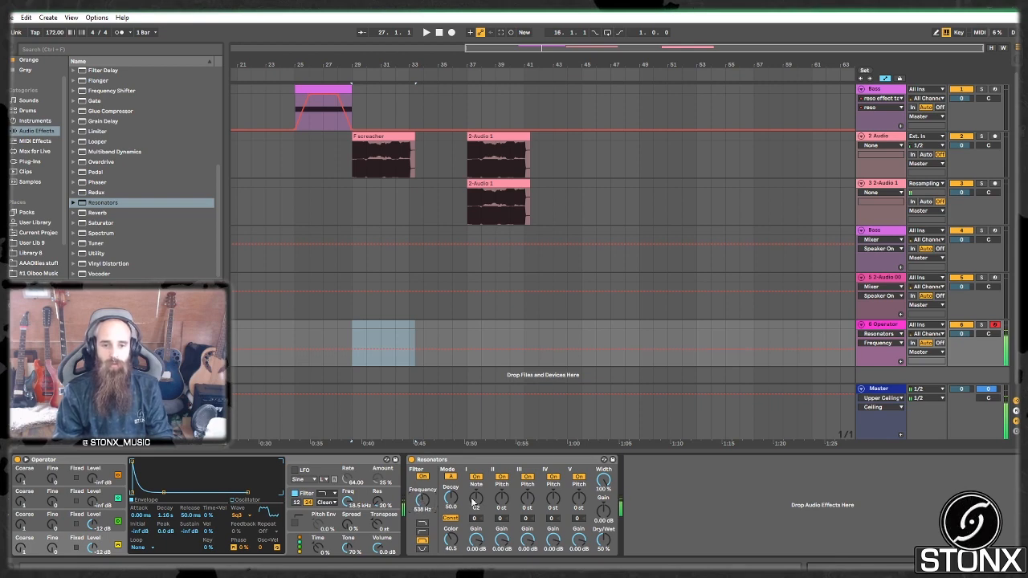
Step: Set the Resonators Dry/Wet to 100% and tune resonator I's note to C3
left_click_drag(480, 500, 480, 515)
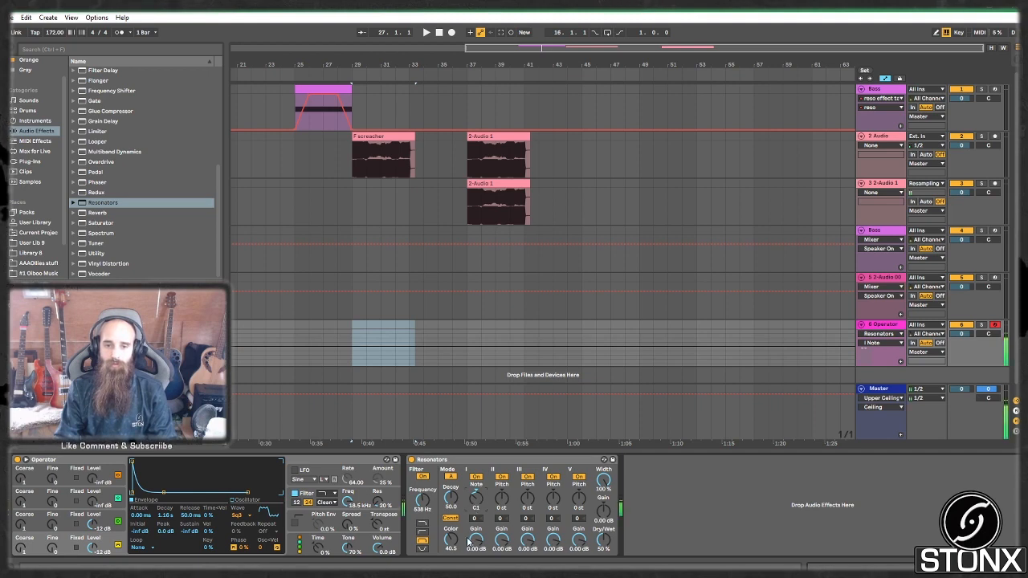
left_click_drag(605, 542, 605, 514)
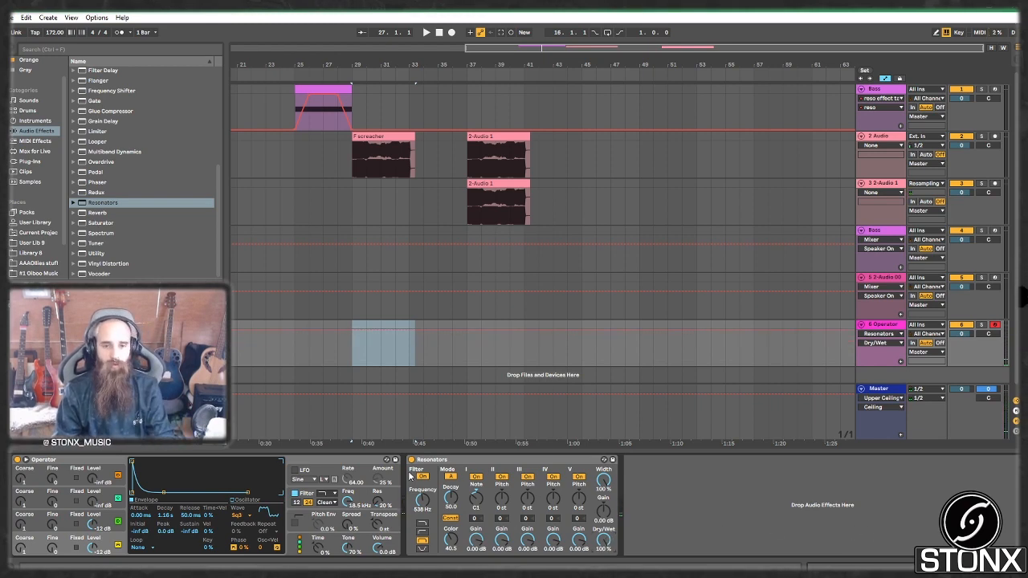
left_click_drag(477, 499, 476, 506)
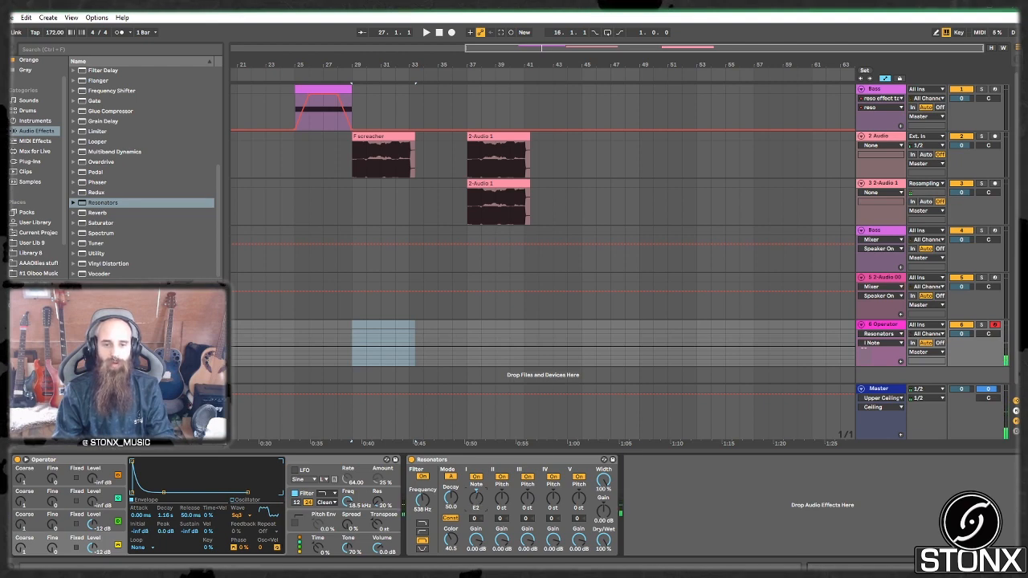
left_click_drag(476, 499, 477, 492)
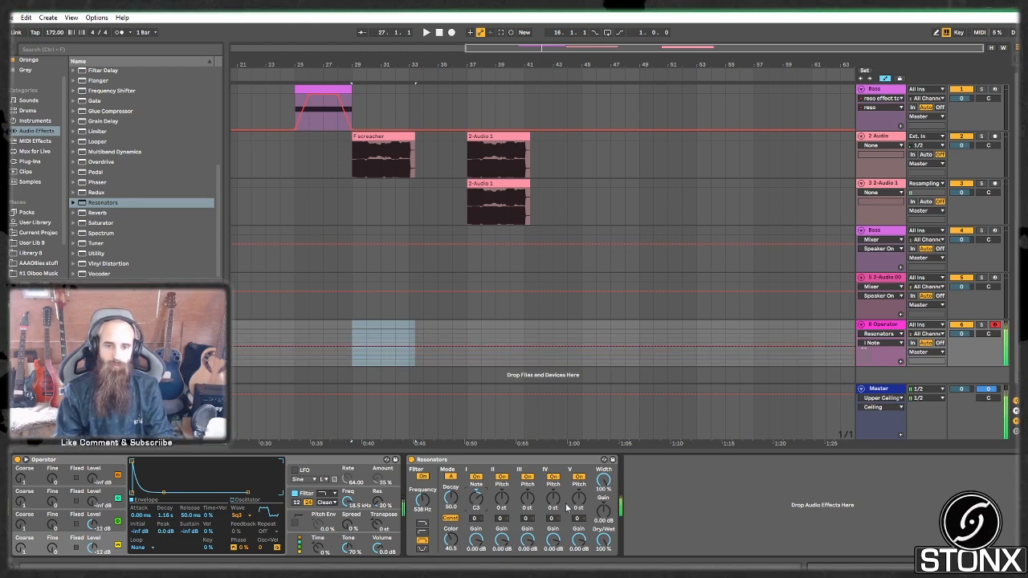
Step: Tune resonator II to -5 and resonator III to +7 semitones
left_click(512, 499)
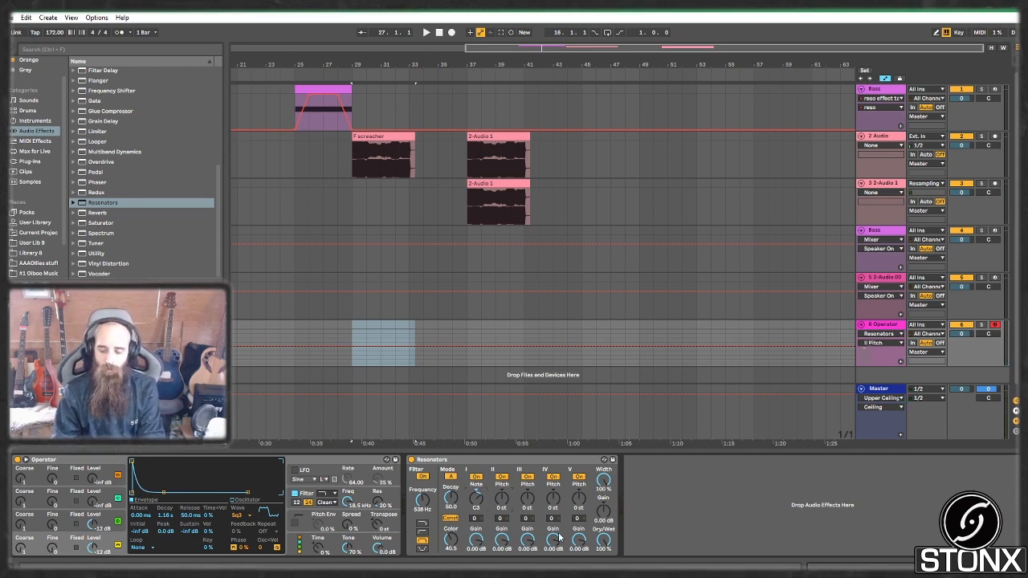
type("-5")
key("Return")
left_click(528, 501)
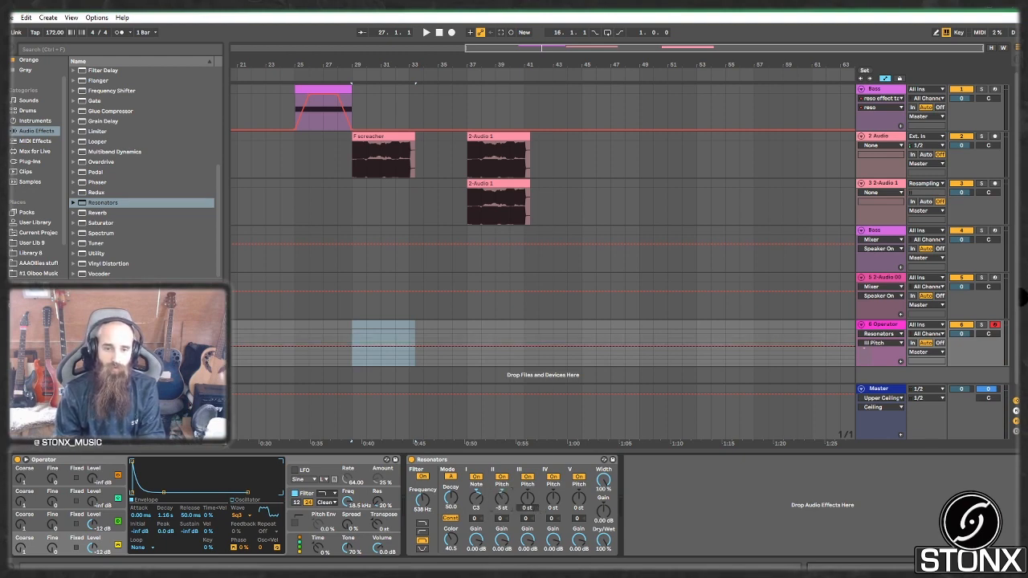
type("7")
key("Return")
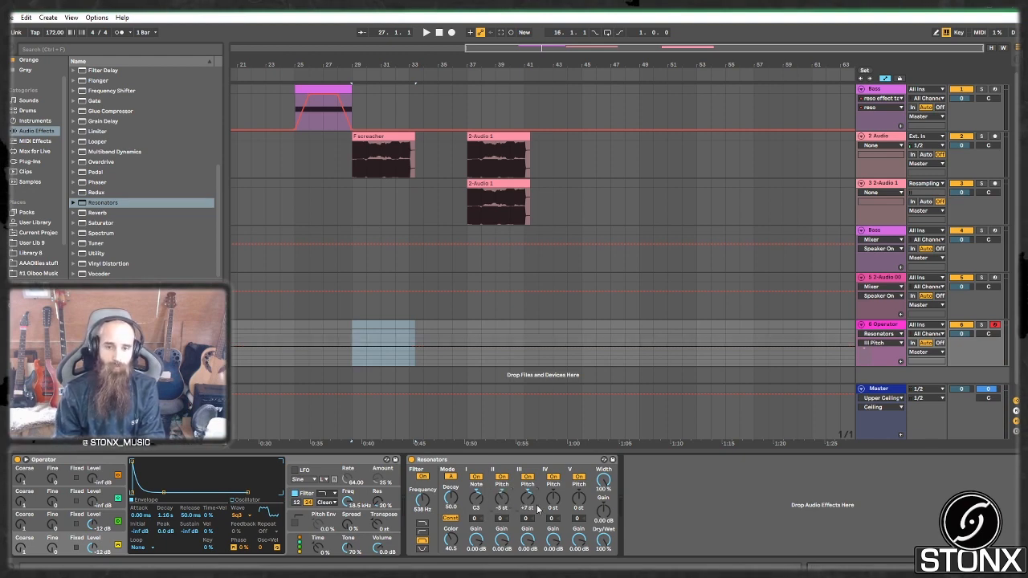
Step: Tune resonator IV to +12 and resonator V to -12 semitones, then select the Width control
left_click(553, 503)
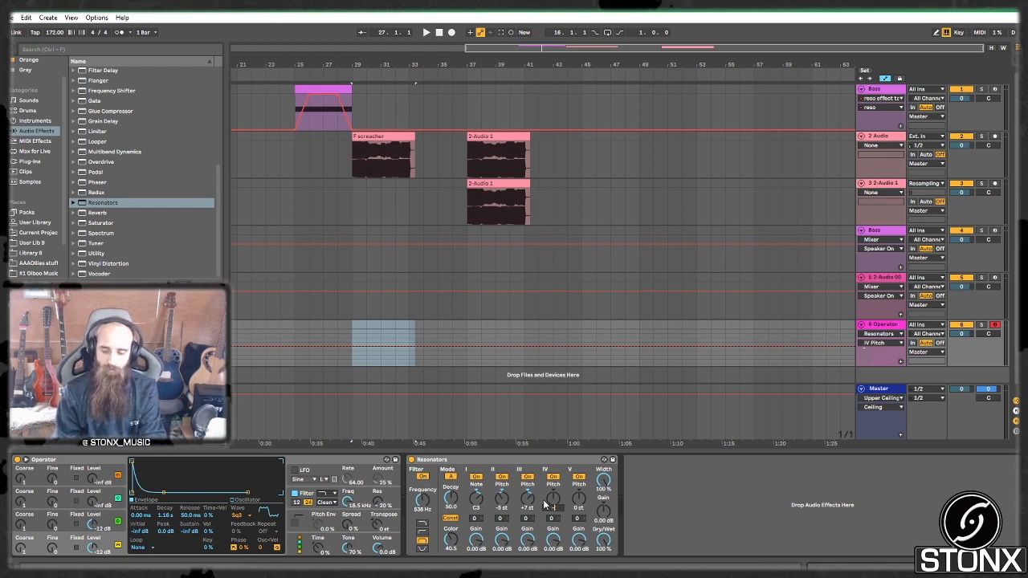
type("12")
key("Return")
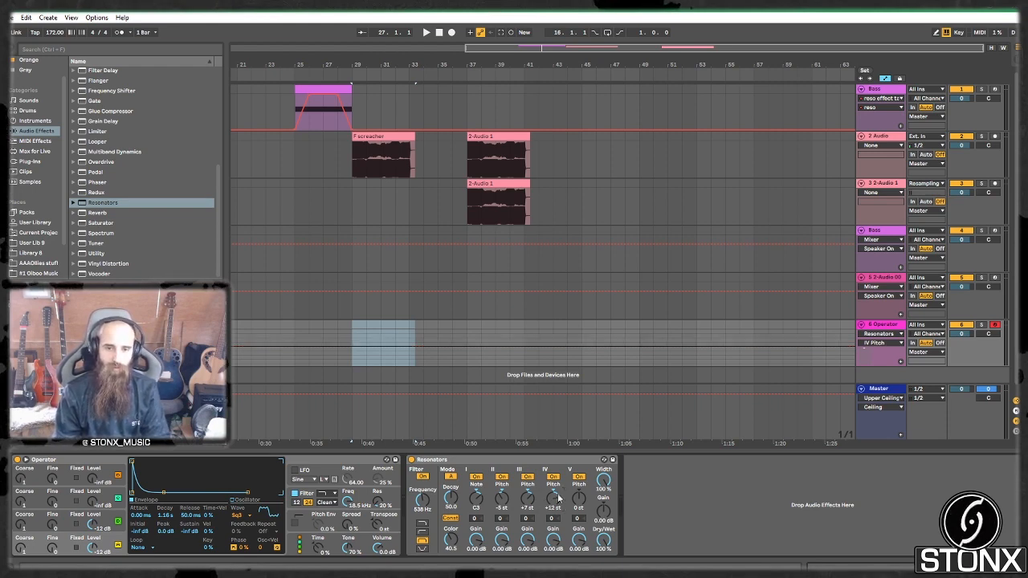
left_click(579, 499)
type("-12")
key("Return")
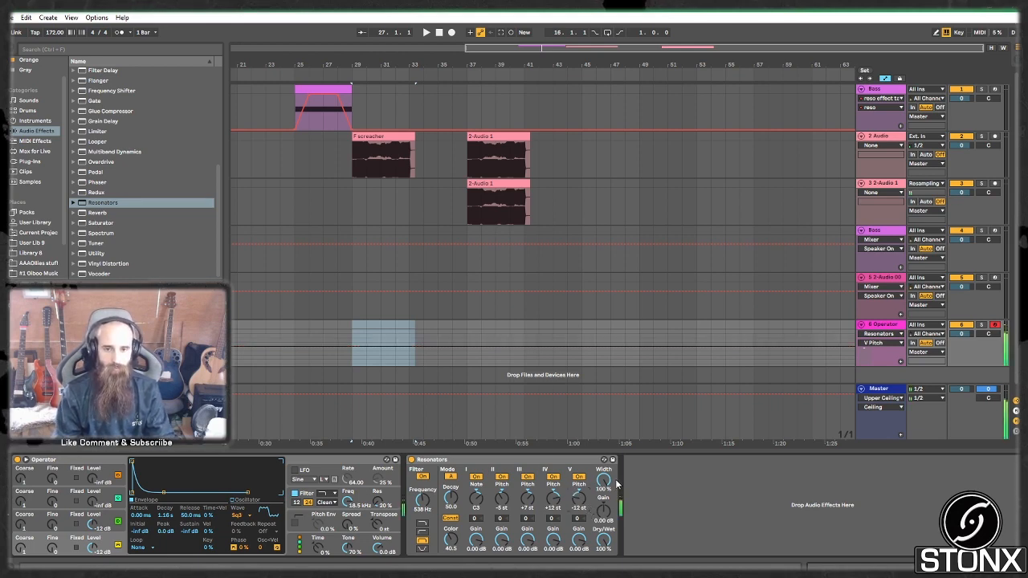
left_click(604, 481)
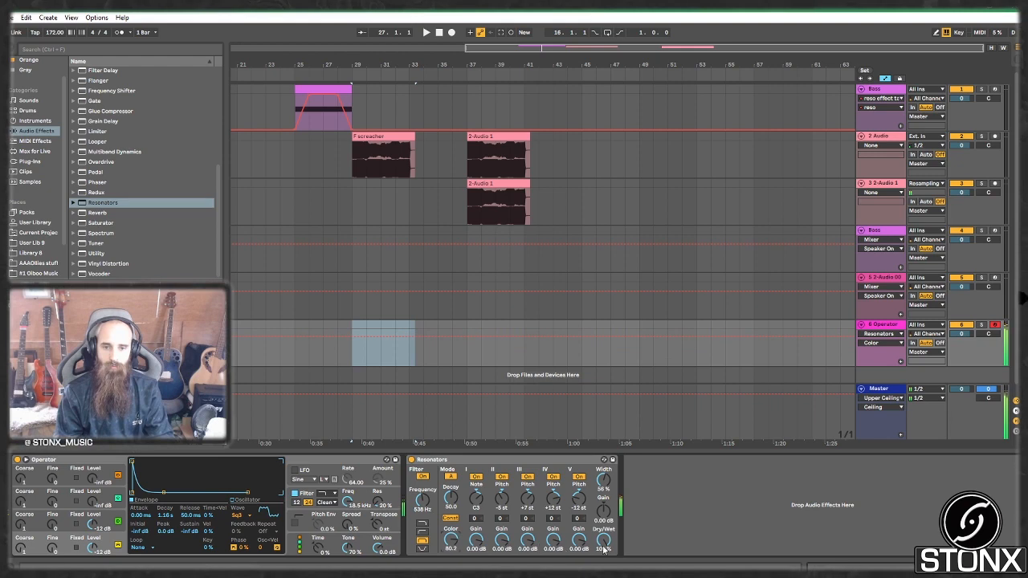
Step: Blend the Resonators Dry/Wet down to 54% and compare it against the bypassed sound
left_click_drag(603, 539, 603, 550)
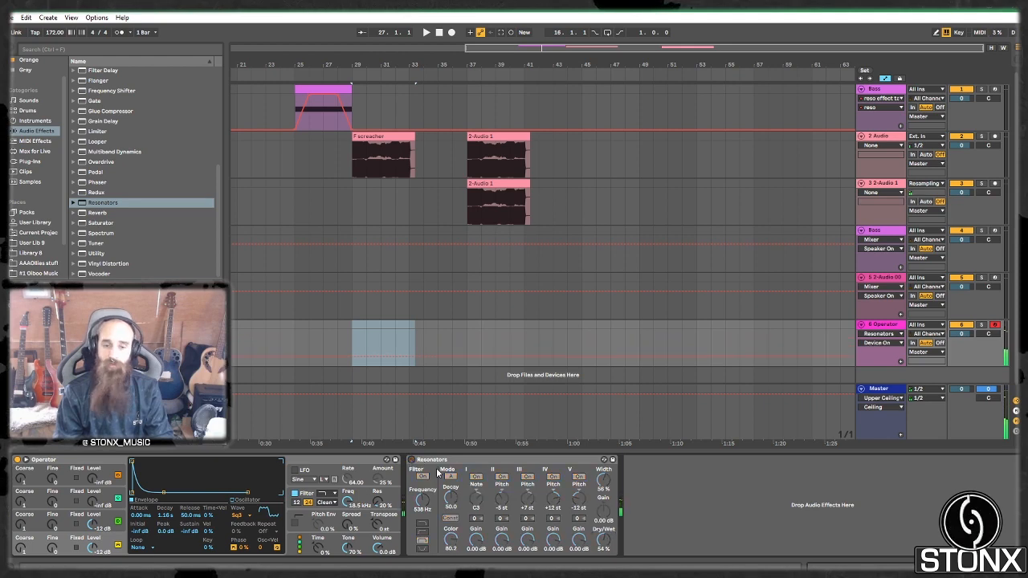
left_click(412, 461)
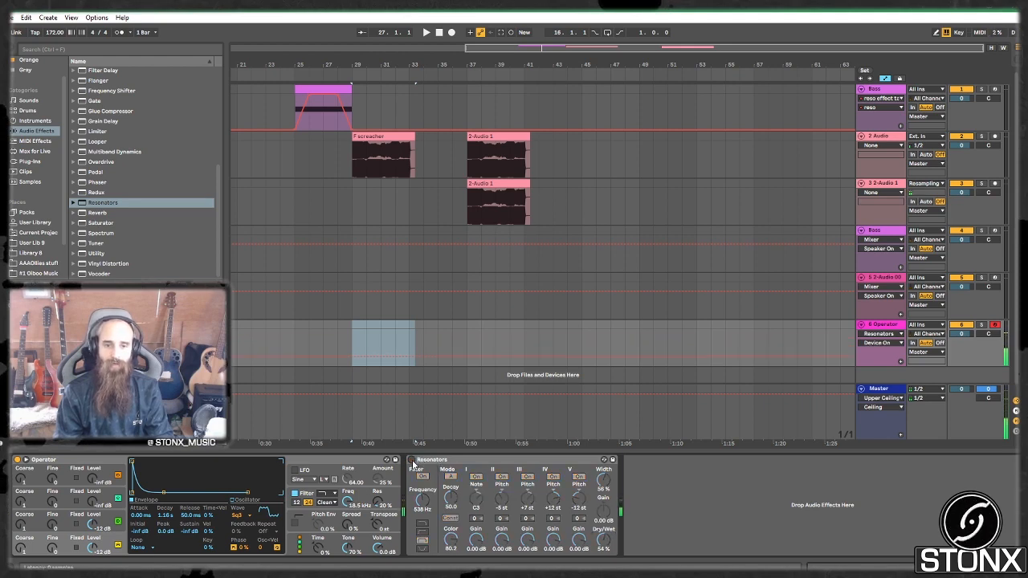
left_click(411, 462)
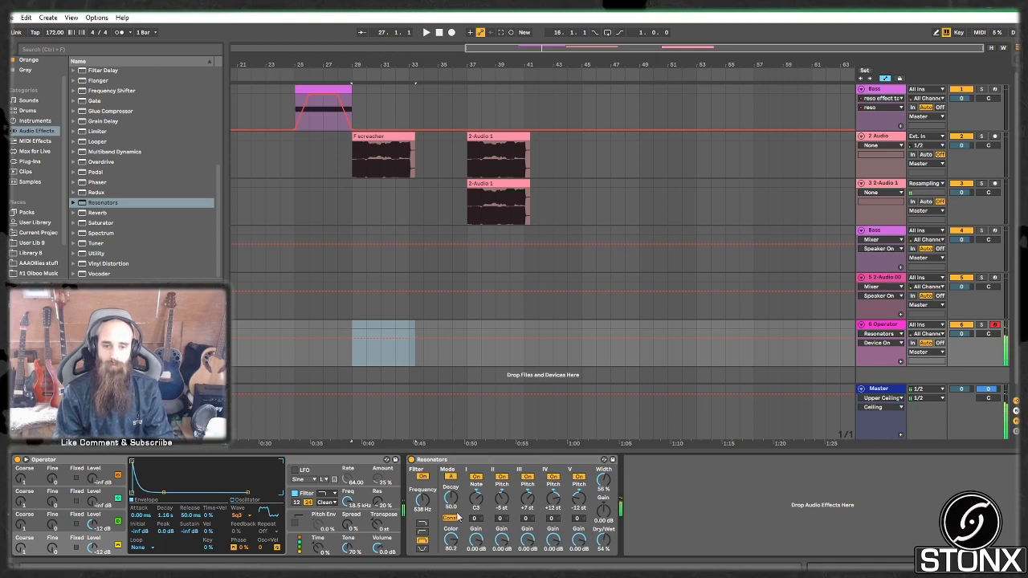
Step: Shorten the Resonators decay to about 38.9 and compare it with the device bypassed
left_click_drag(450, 498, 451, 543)
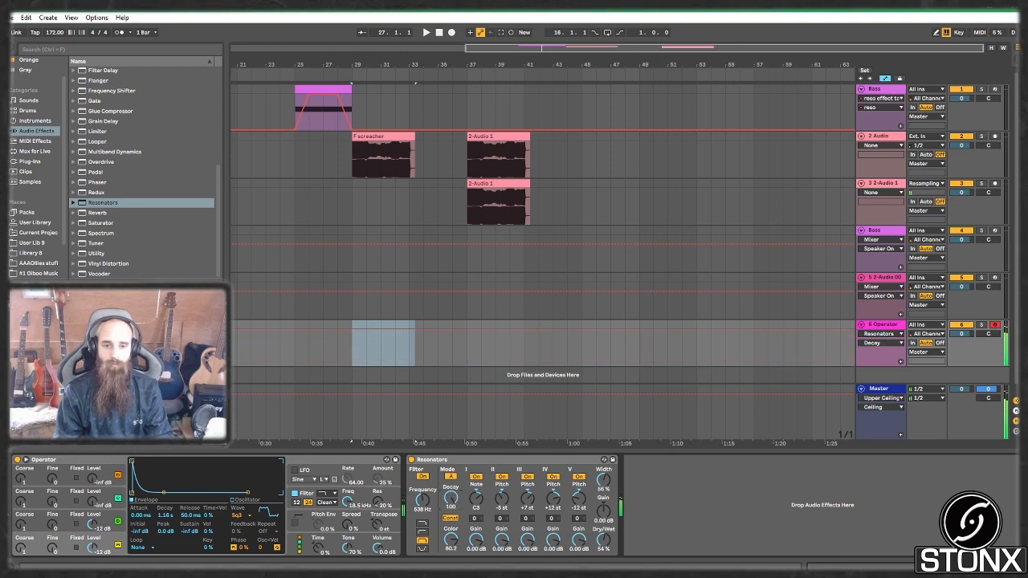
left_click_drag(451, 498, 451, 538)
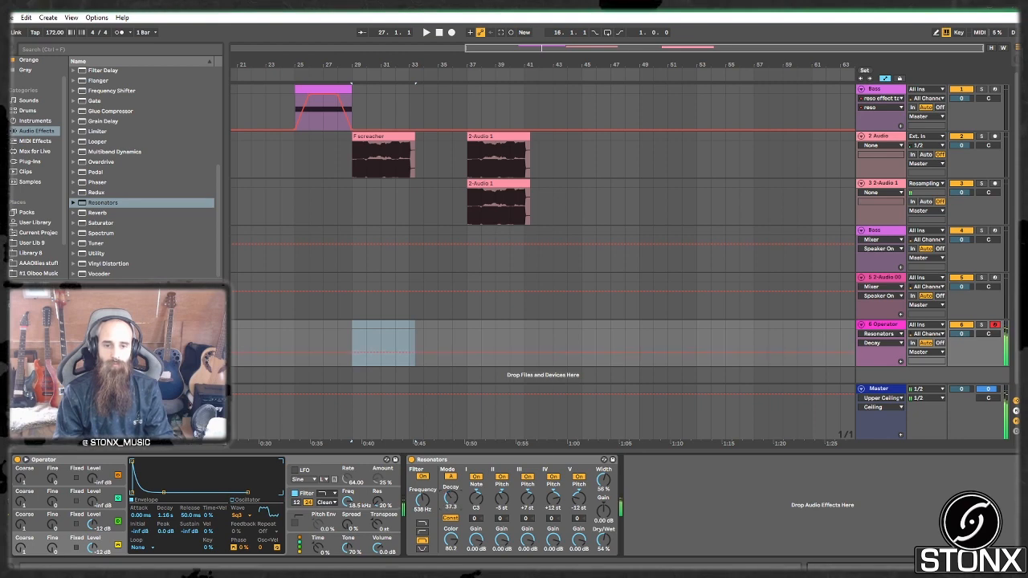
left_click_drag(450, 498, 450, 496)
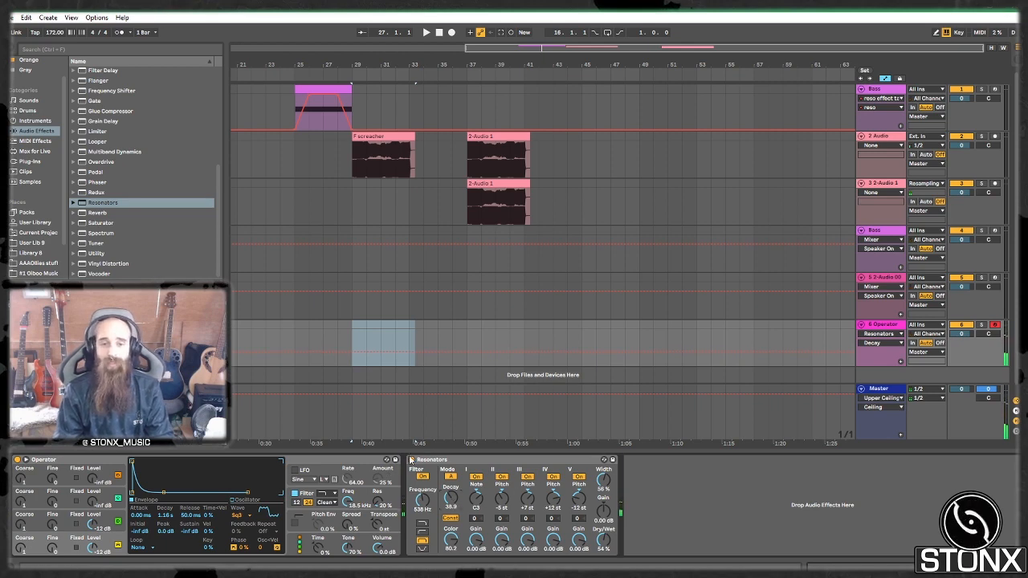
left_click(412, 460)
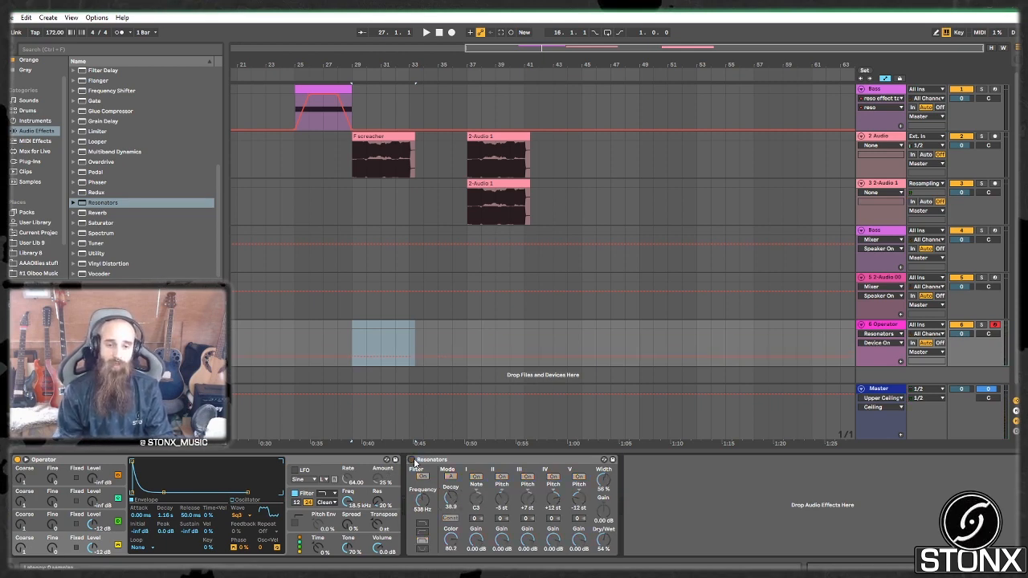
left_click(412, 461)
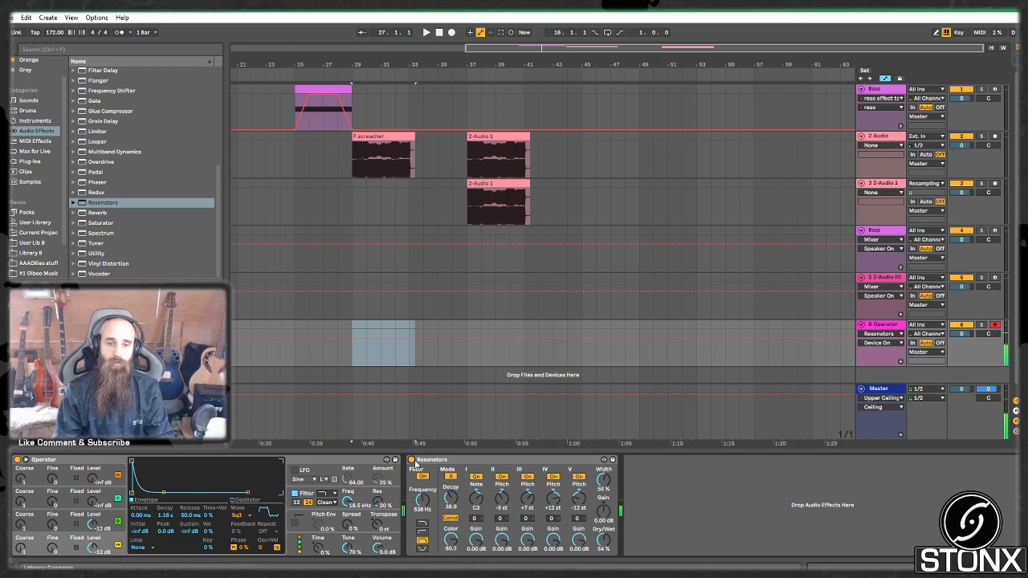
left_click(475, 464)
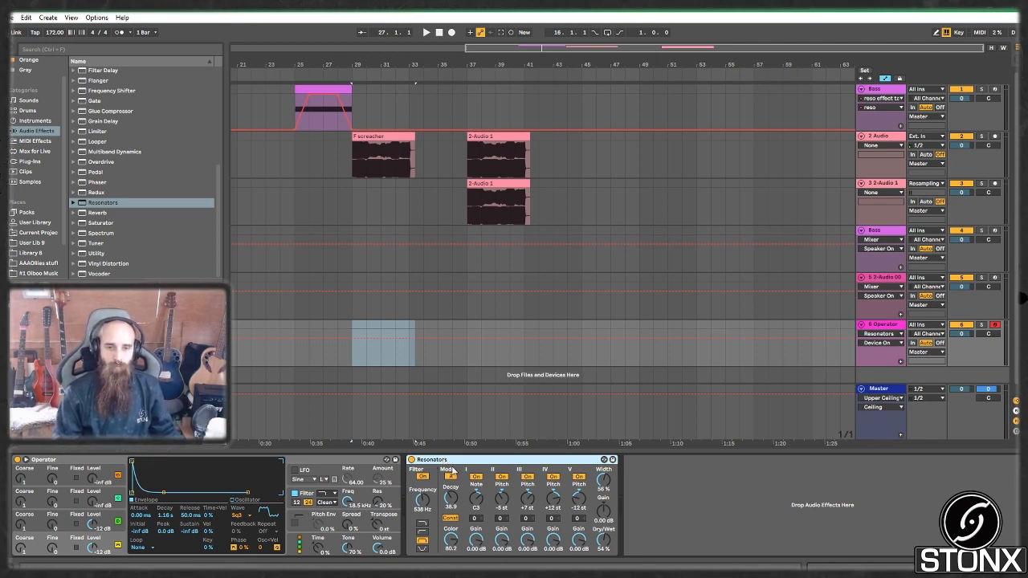
Step: Group the Resonators into an Audio Effect Rack, name its chain C, and duplicate it
key("ctrl+g")
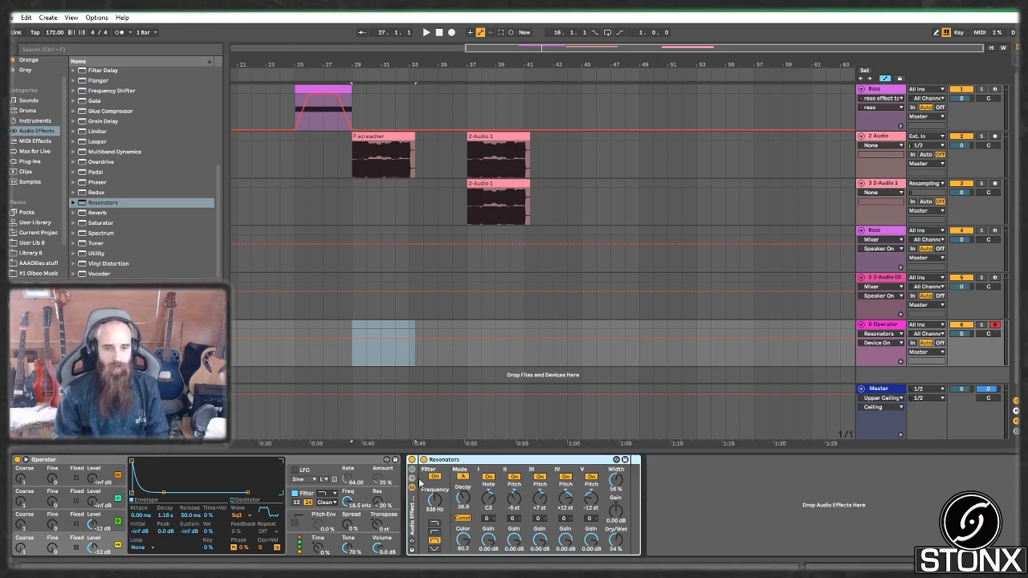
left_click(413, 479)
key("ctrl+r")
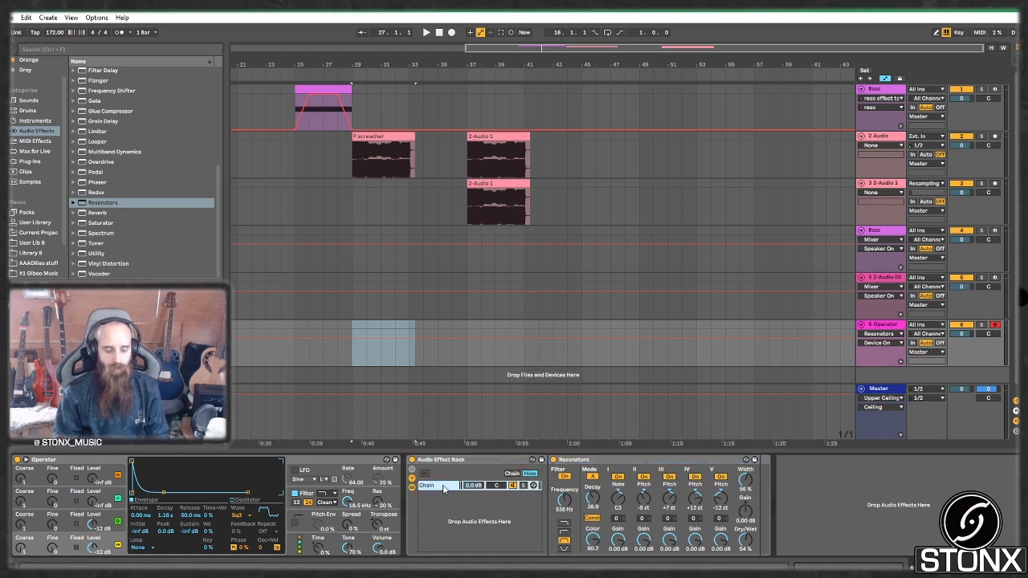
type("C")
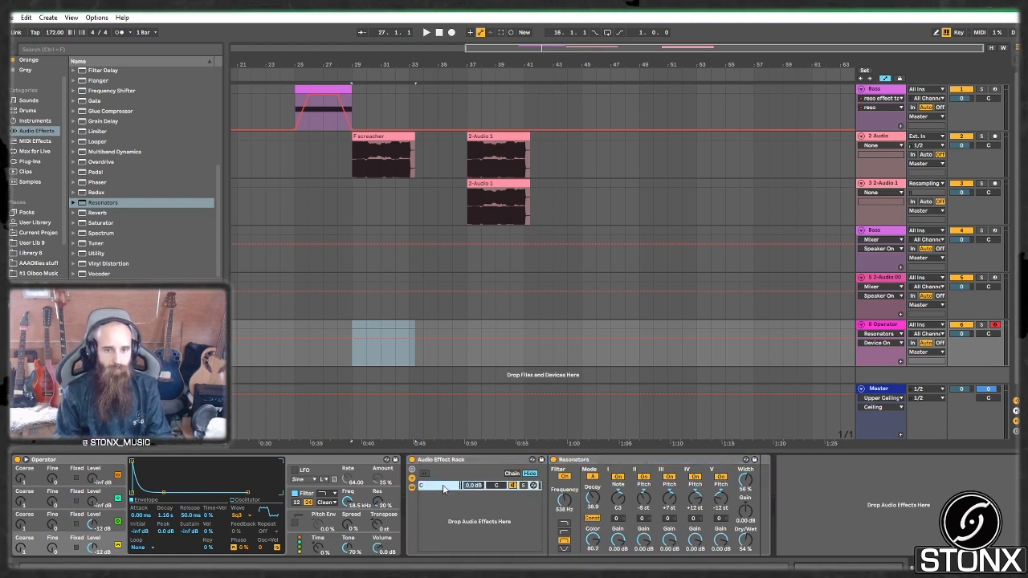
right_click(431, 484)
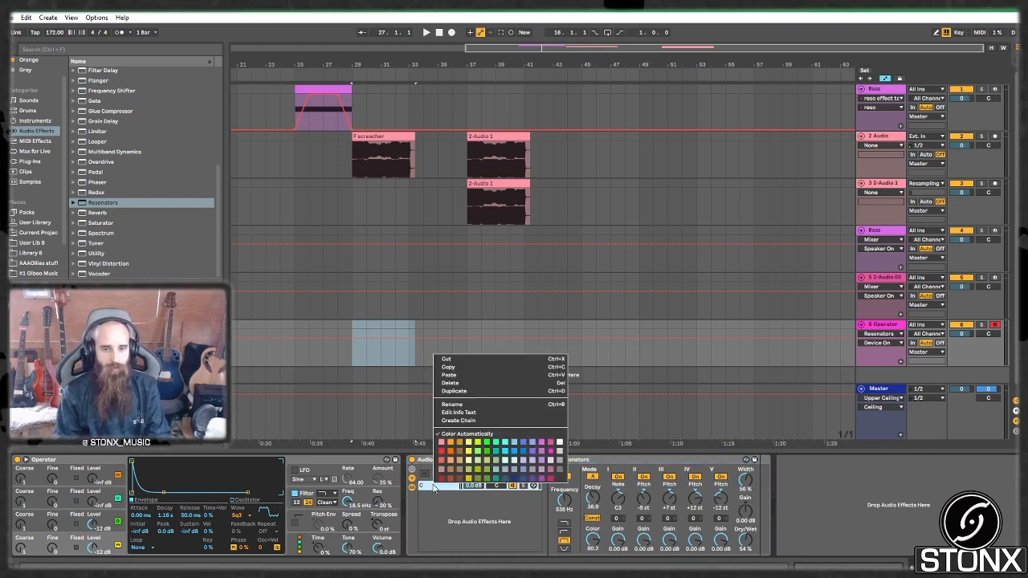
left_click(477, 392)
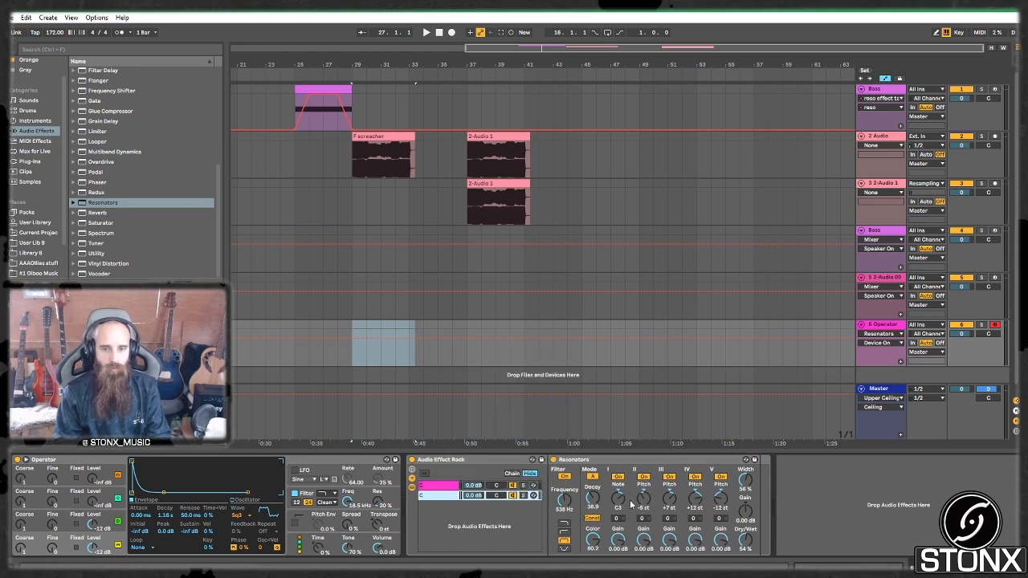
Step: Retune the duplicated chain's resonator to G3 and compare the C and G chains, soloing G
left_click_drag(618, 499, 618, 489)
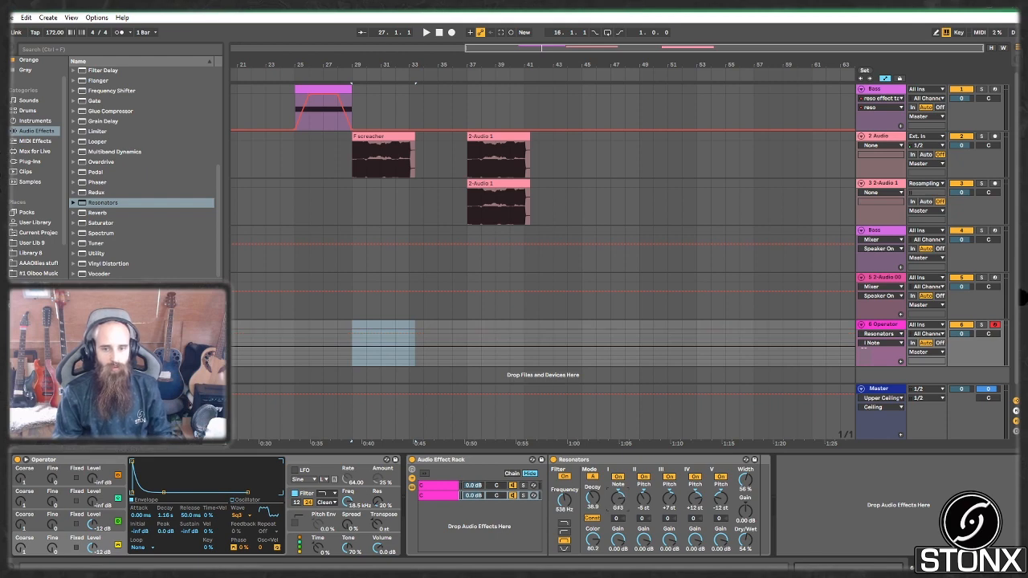
left_click(443, 497)
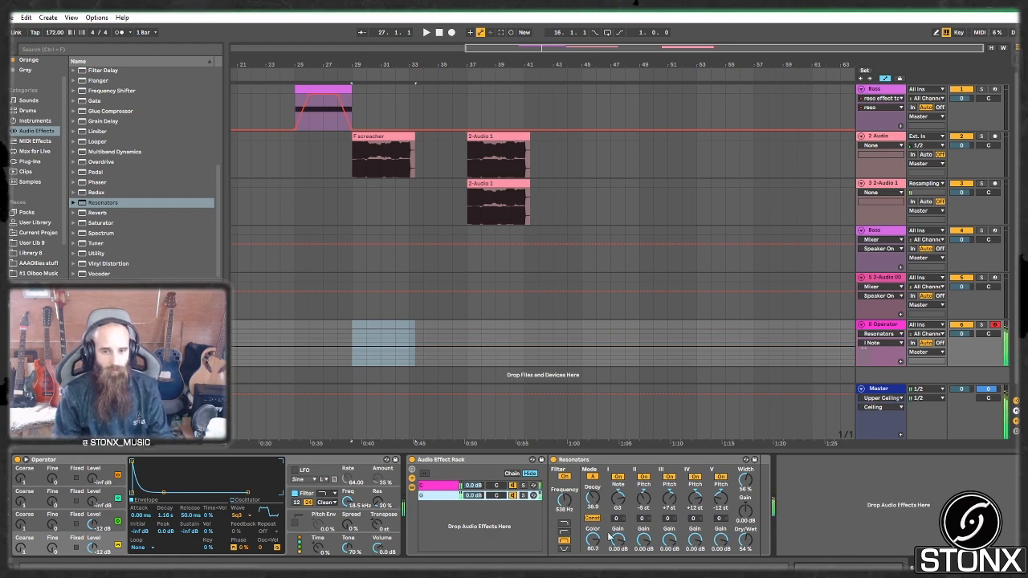
left_click(522, 486)
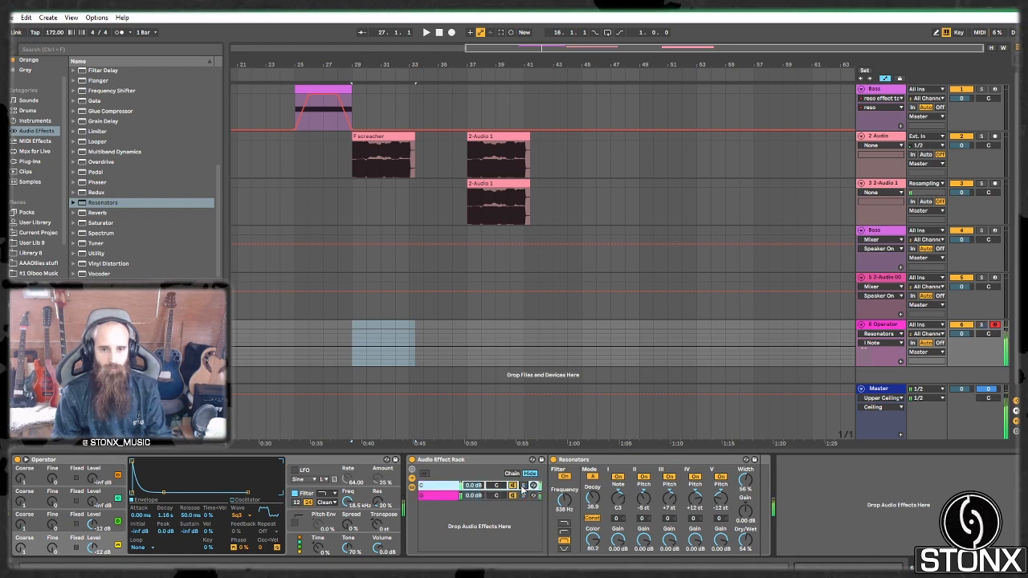
left_click(518, 496)
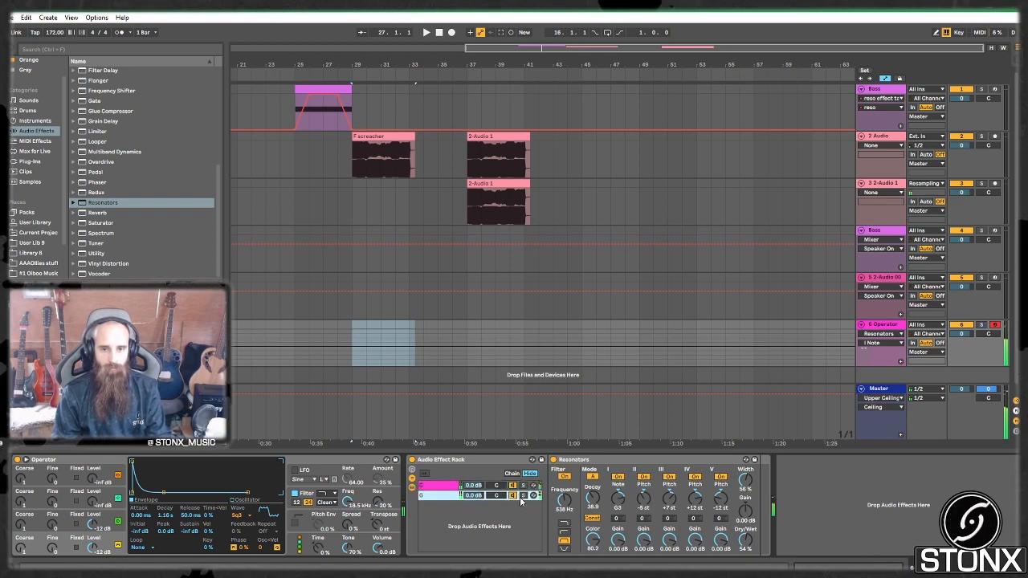
left_click(524, 496)
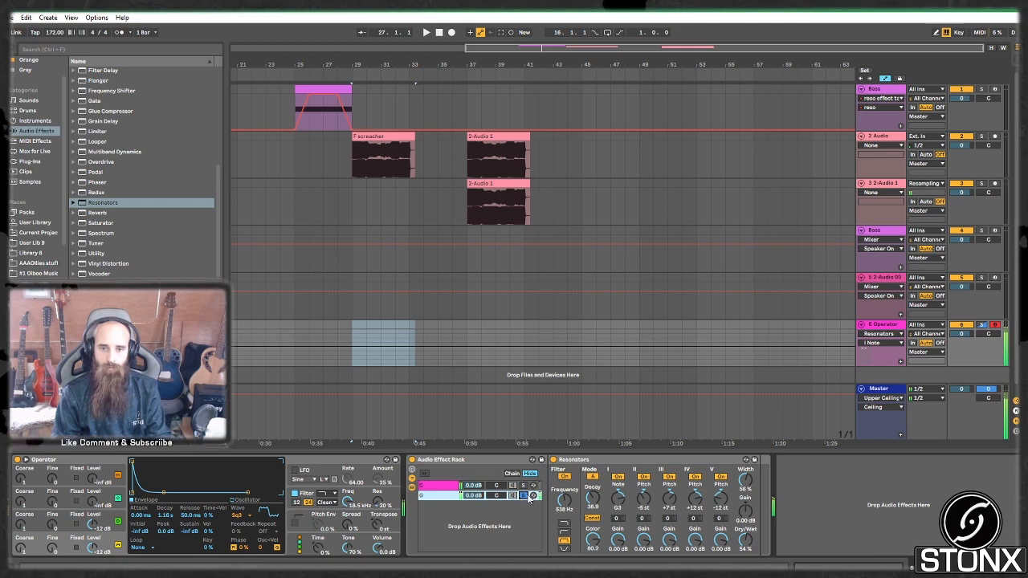
left_click(524, 486)
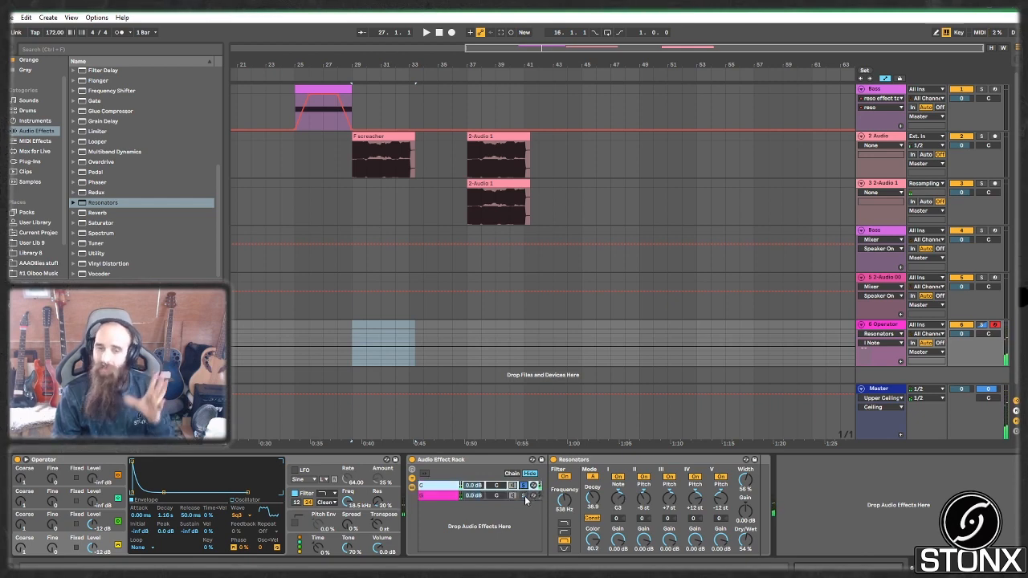
Step: Redisplay the chain's resonator controls and adjust the G chain's wet amount
double_click(450, 491)
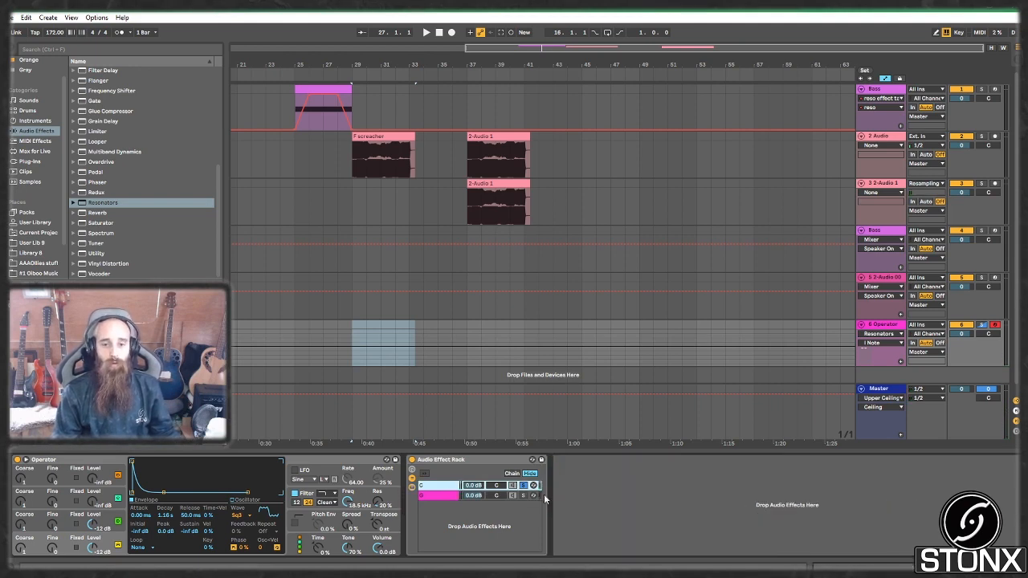
double_click(435, 489)
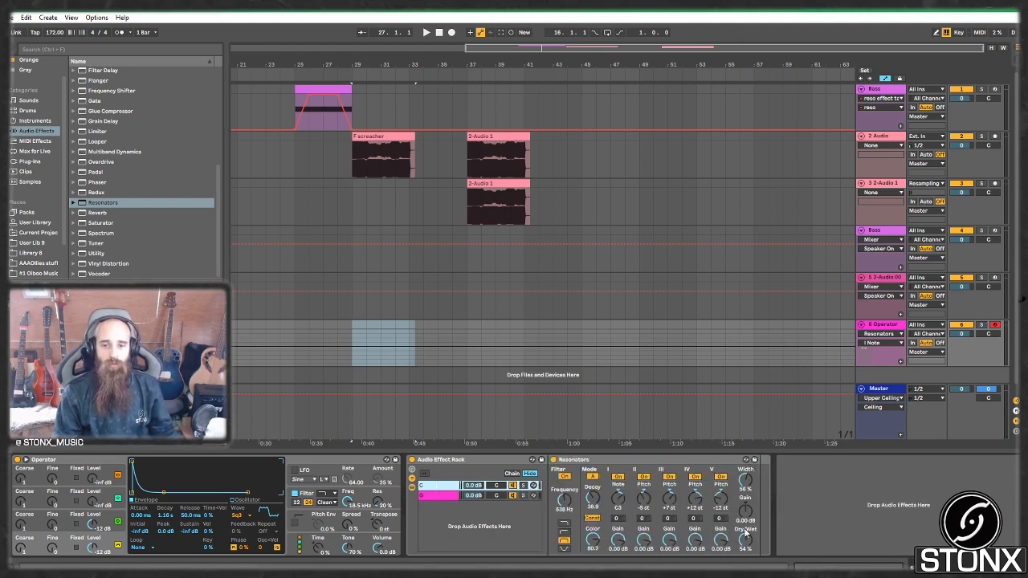
left_click(745, 541)
left_click(456, 498)
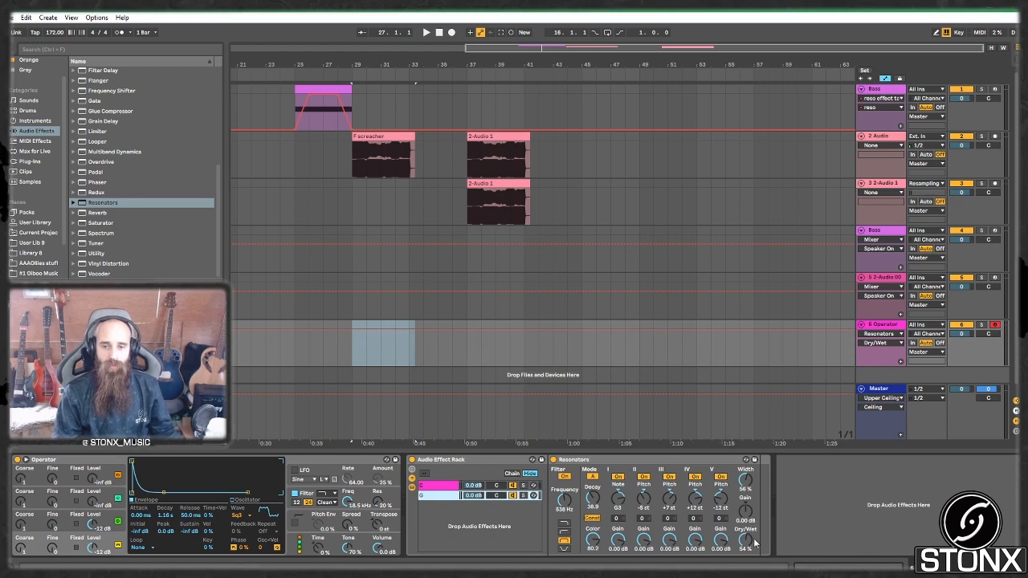
left_click_drag(748, 540, 750, 524)
Step: Create an empty chain named Dry, move it to the top, and review the resonator chains
right_click(483, 509)
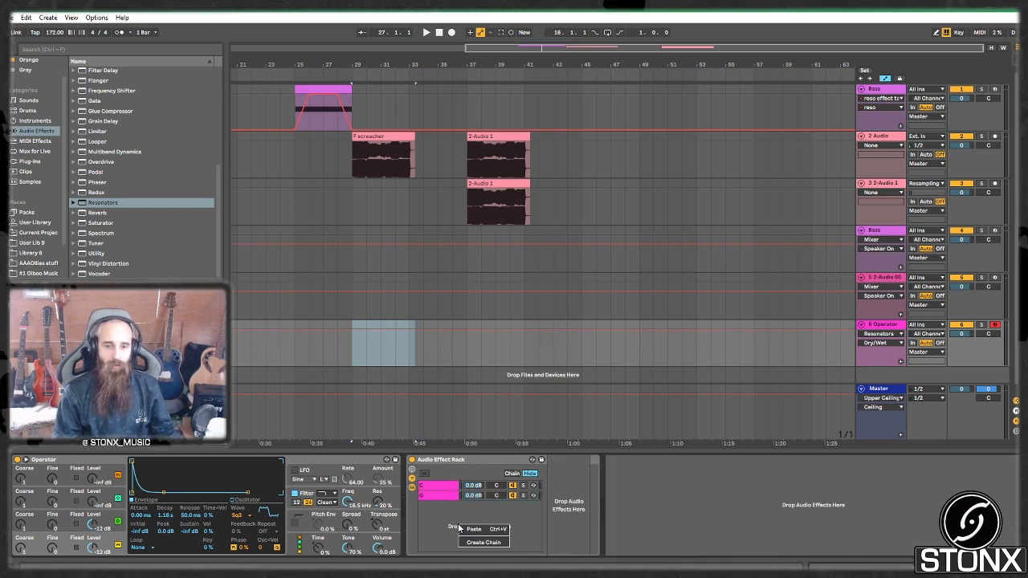
left_click(473, 547)
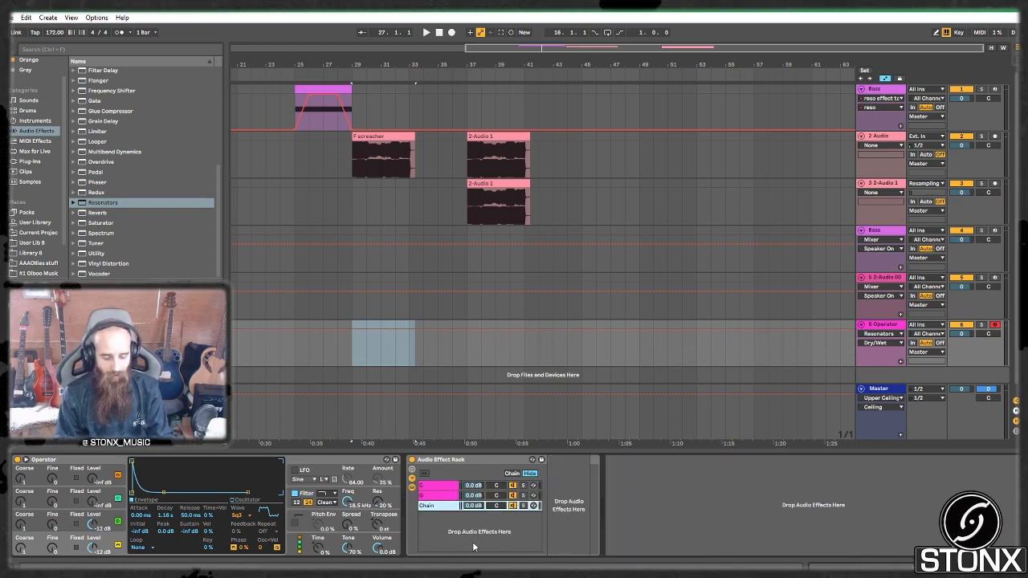
type("Dry")
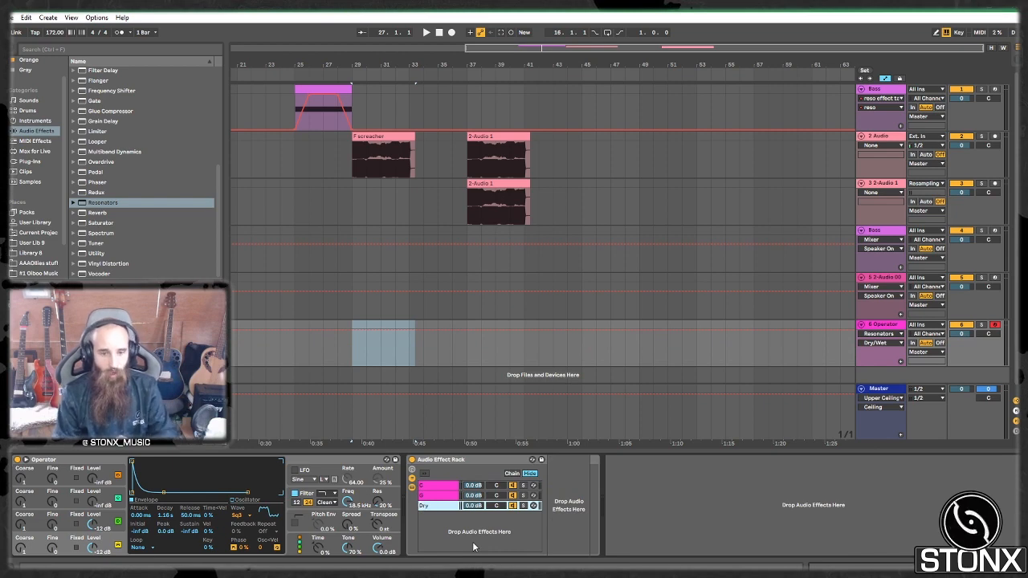
left_click(439, 497)
left_click_drag(435, 507, 431, 484)
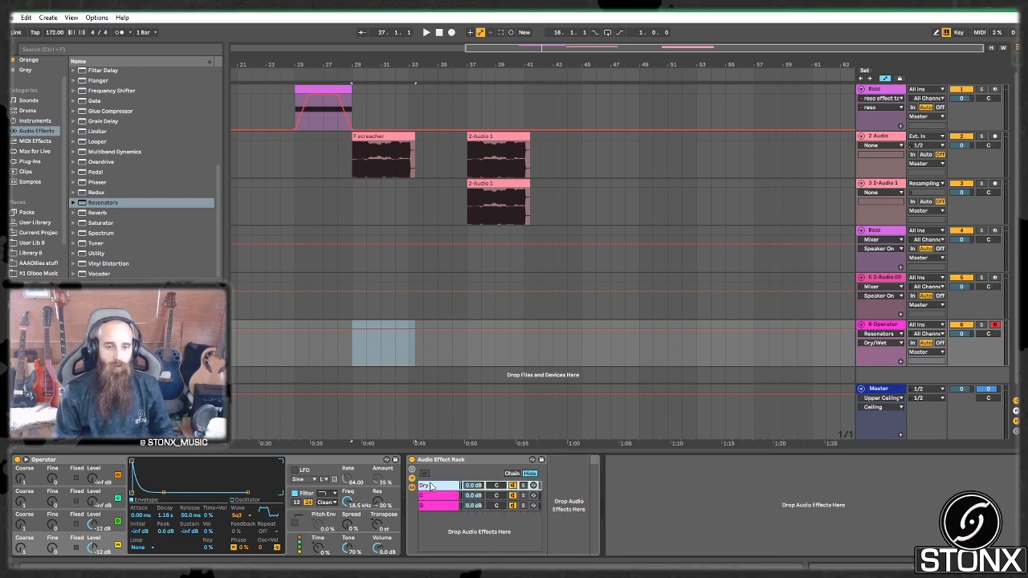
left_click(427, 498)
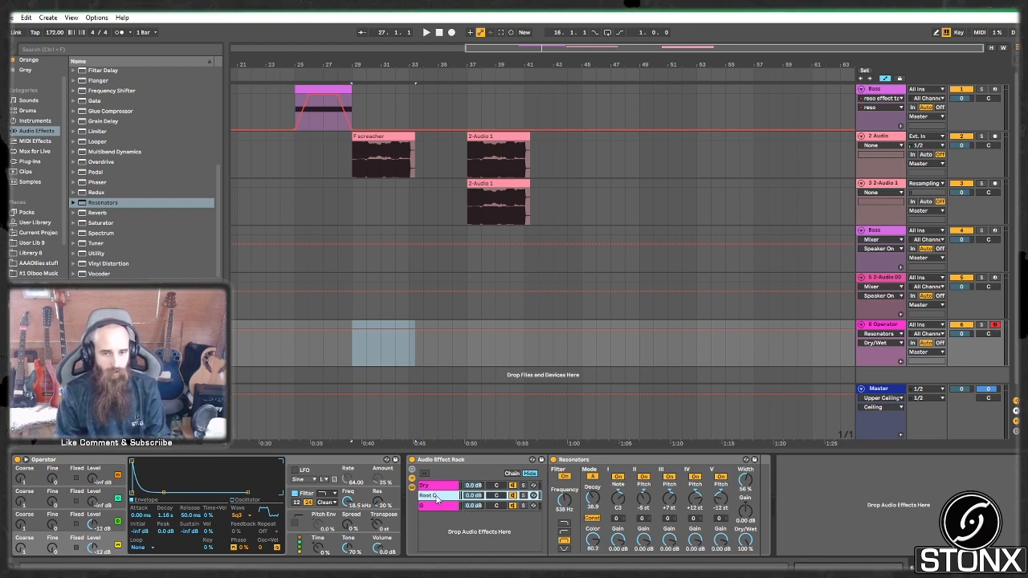
left_click(431, 506)
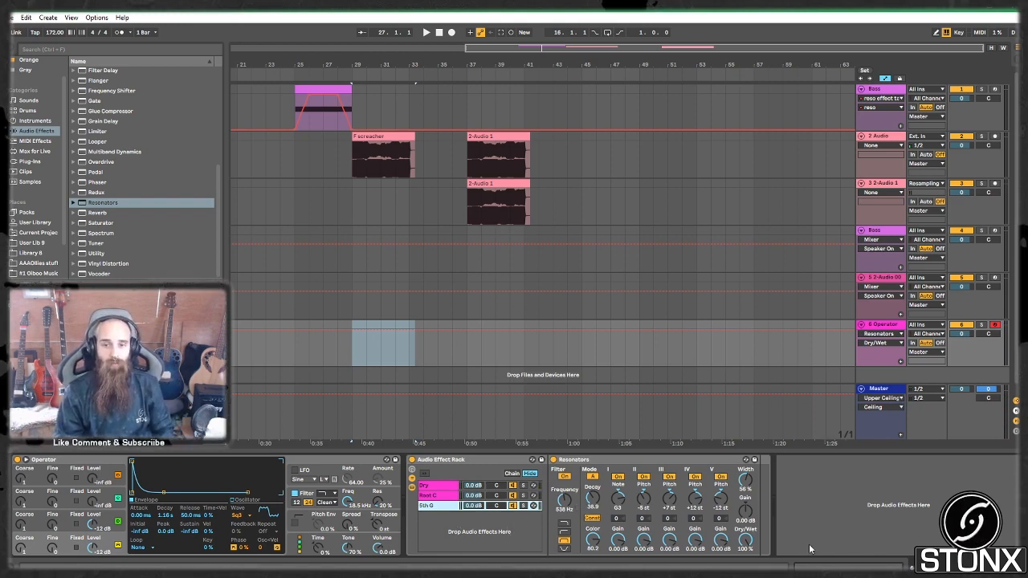
Step: Copy the SPAN analyser from the Bass track and paste it onto track 6's device chain
left_click(888, 91)
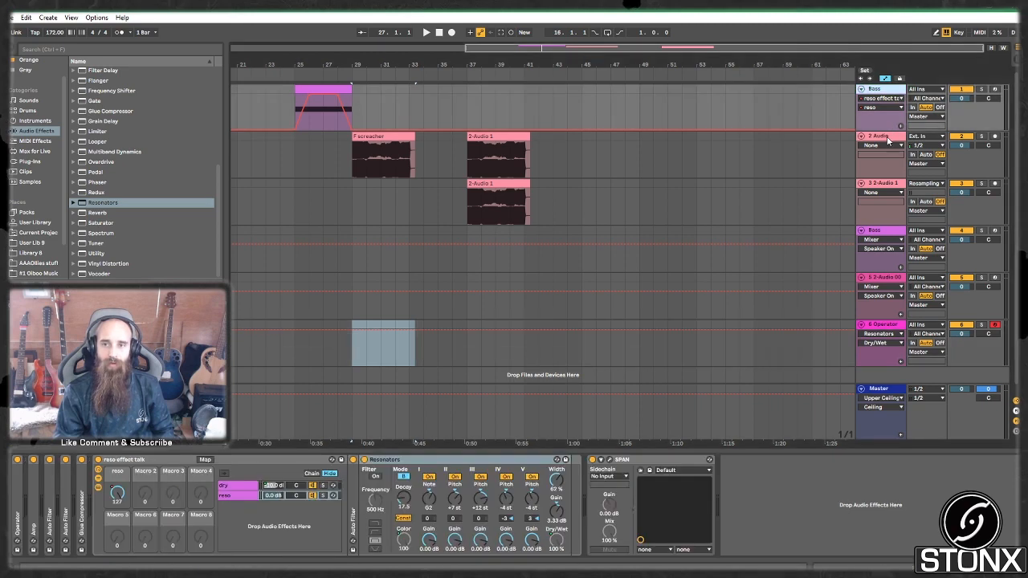
left_click(889, 137)
left_click(879, 90)
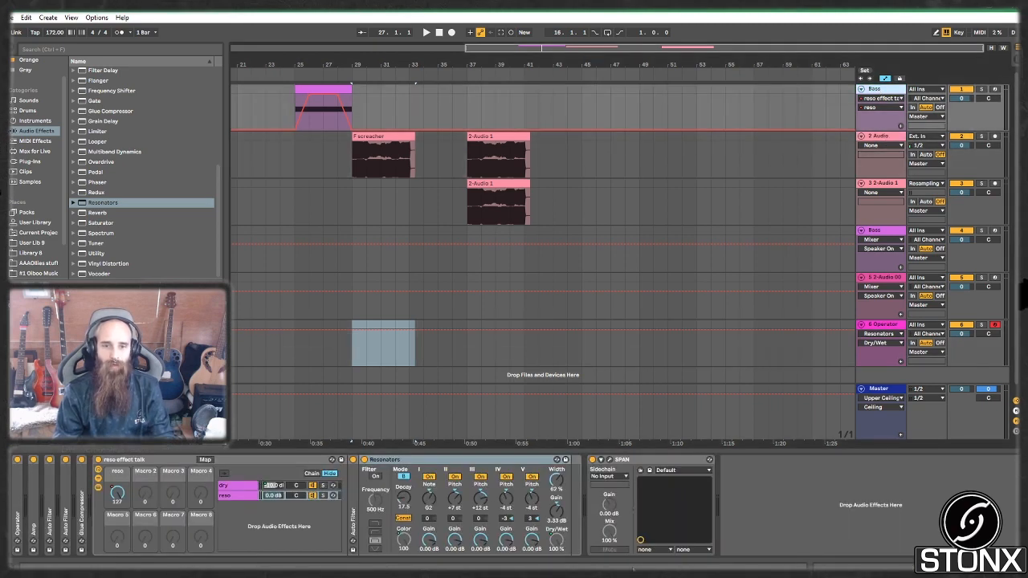
left_click(639, 461)
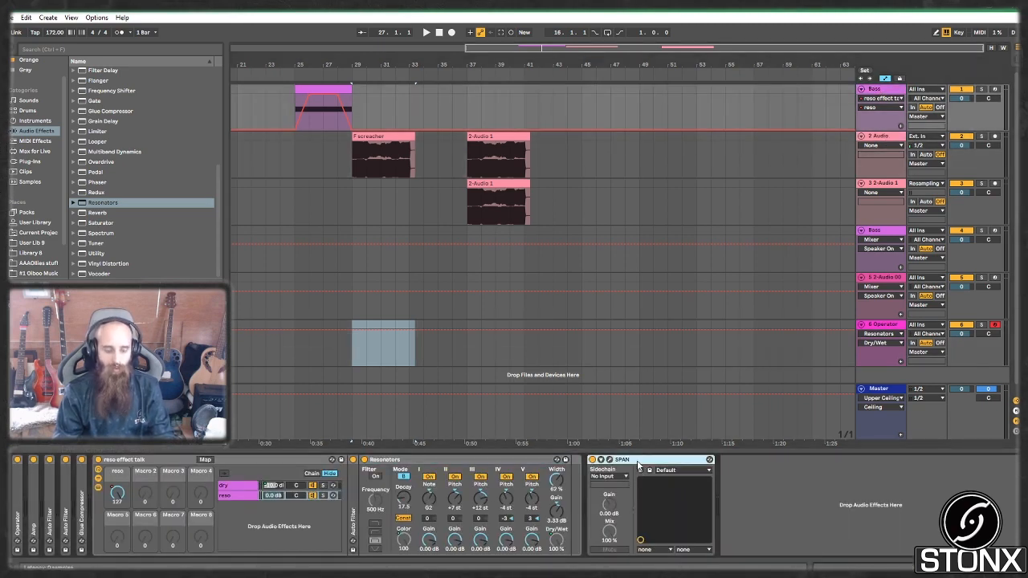
left_click(874, 330)
key("ctrl+v")
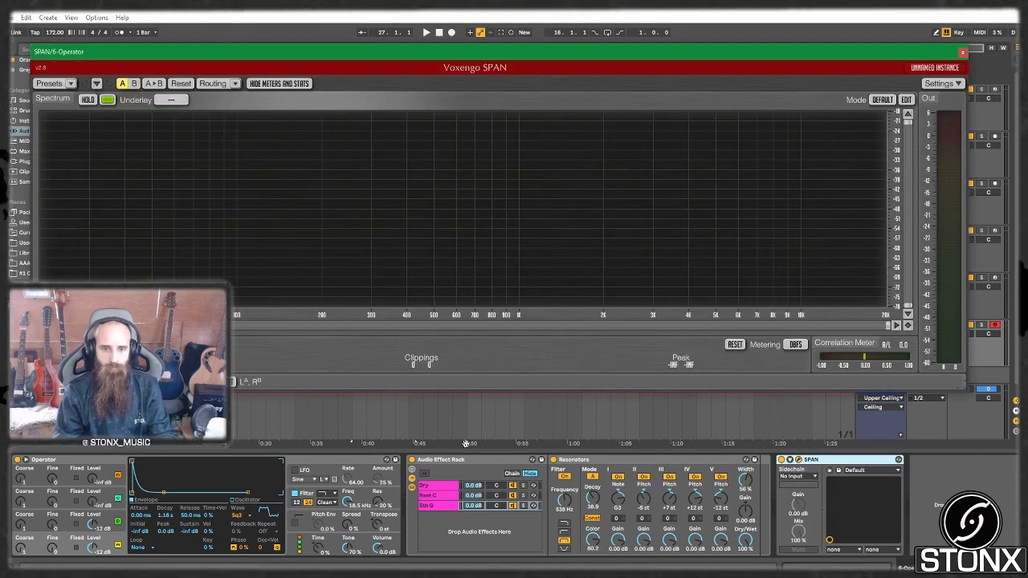
Step: Compare the resonator rack on and off in the SPAN analyser
left_click(412, 460)
left_click(412, 460)
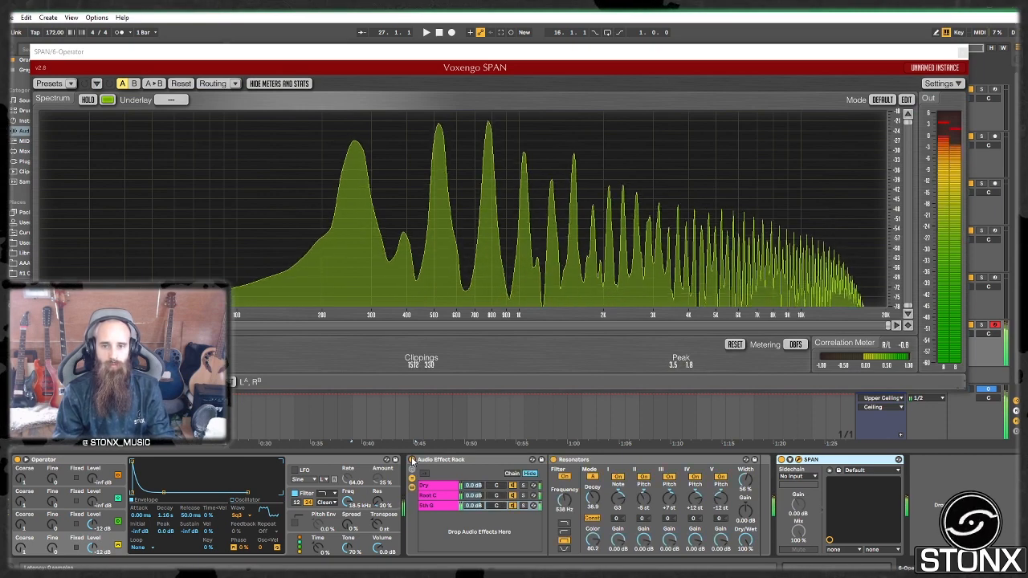
left_click(413, 461)
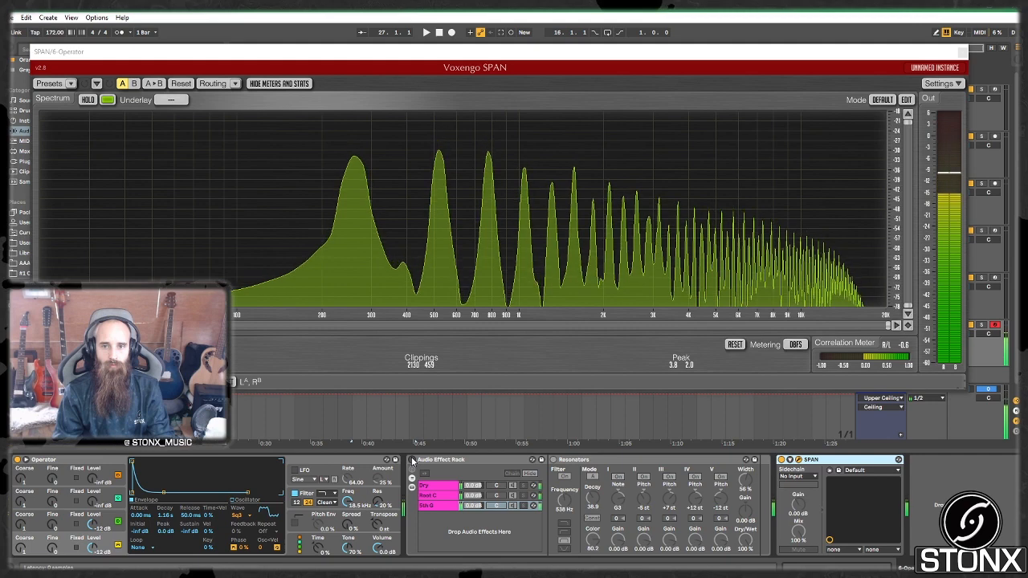
left_click(412, 460)
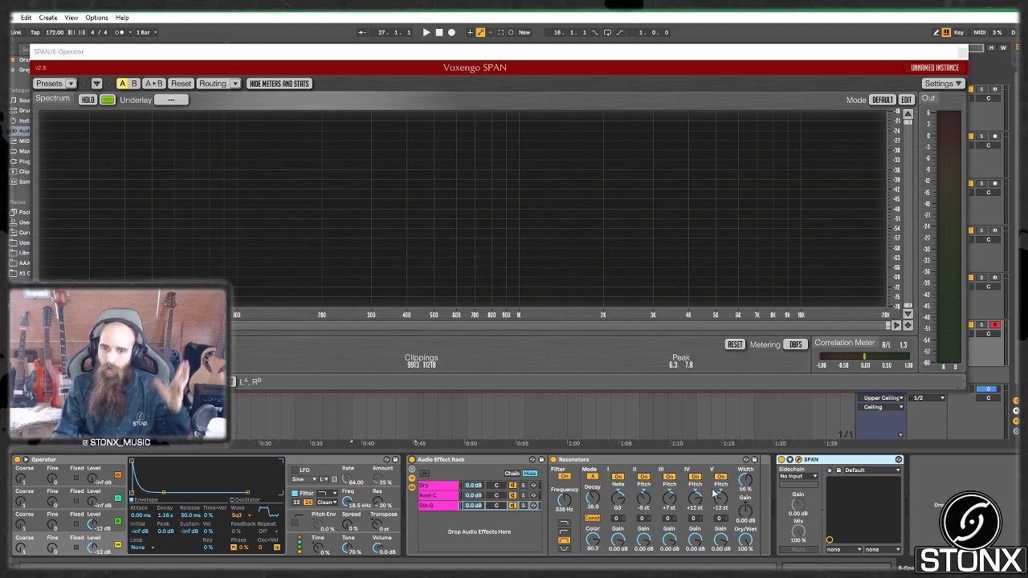
Step: Widen the resonators to 63%, audition notes on the Root C and 5th G chains, and close SPAN
left_click(441, 497)
left_click_drag(746, 481, 745, 472)
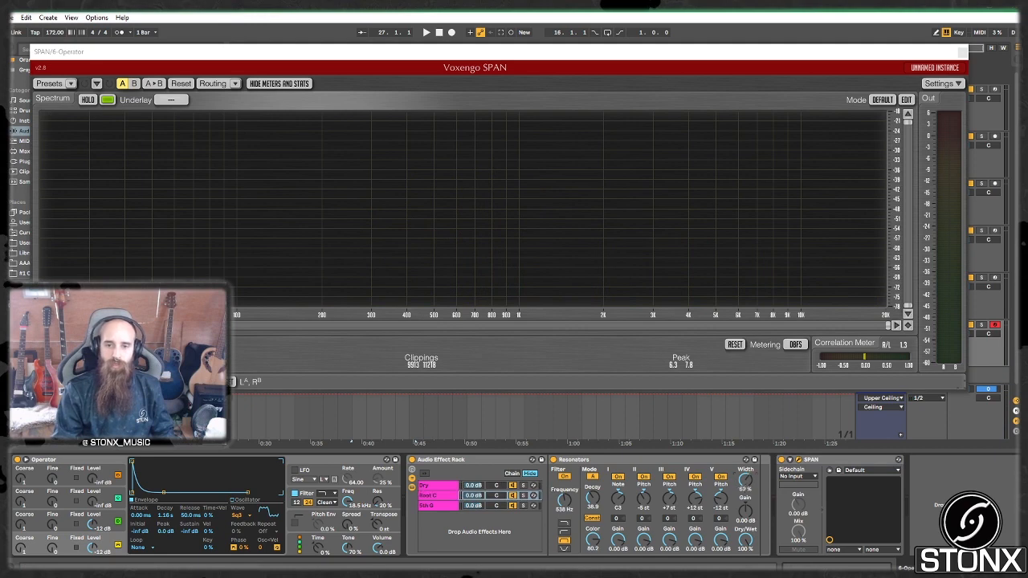
left_click(467, 504)
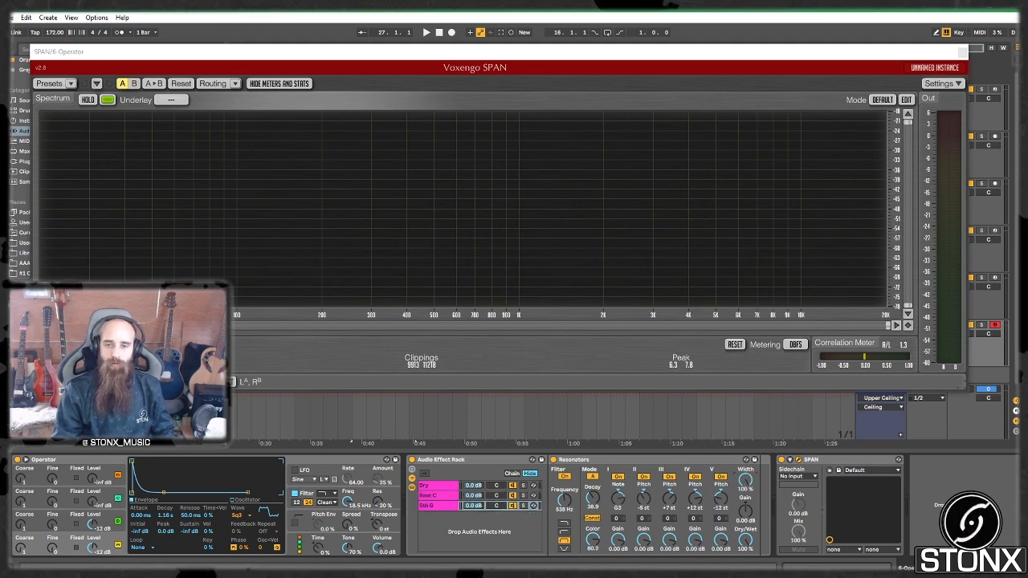
key("a")
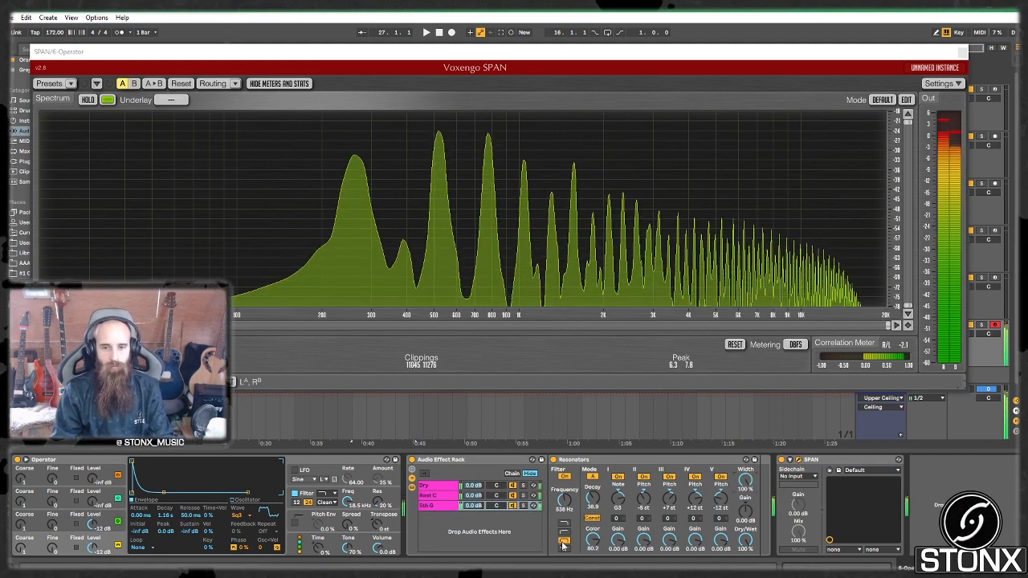
key("a")
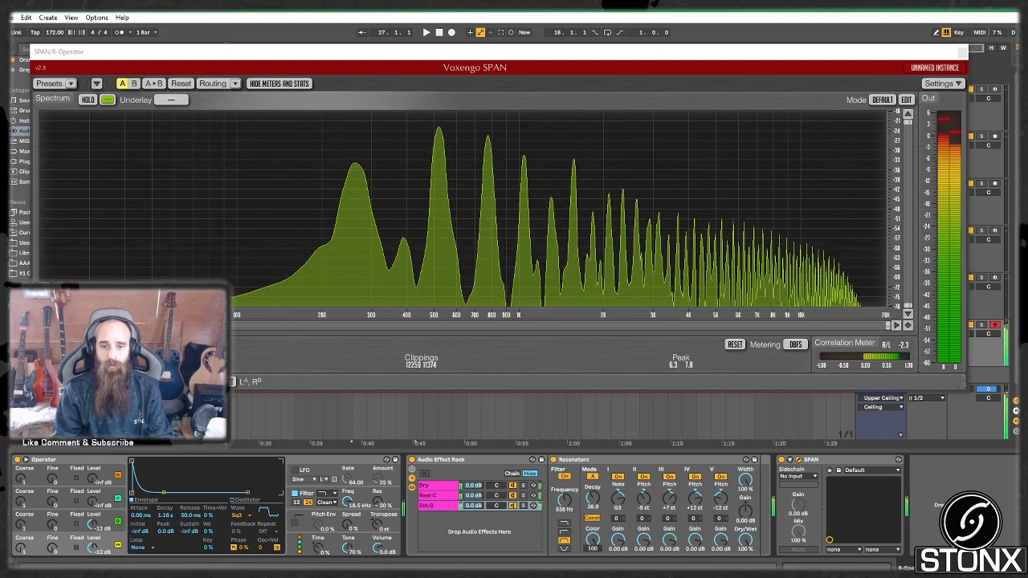
left_click(442, 496)
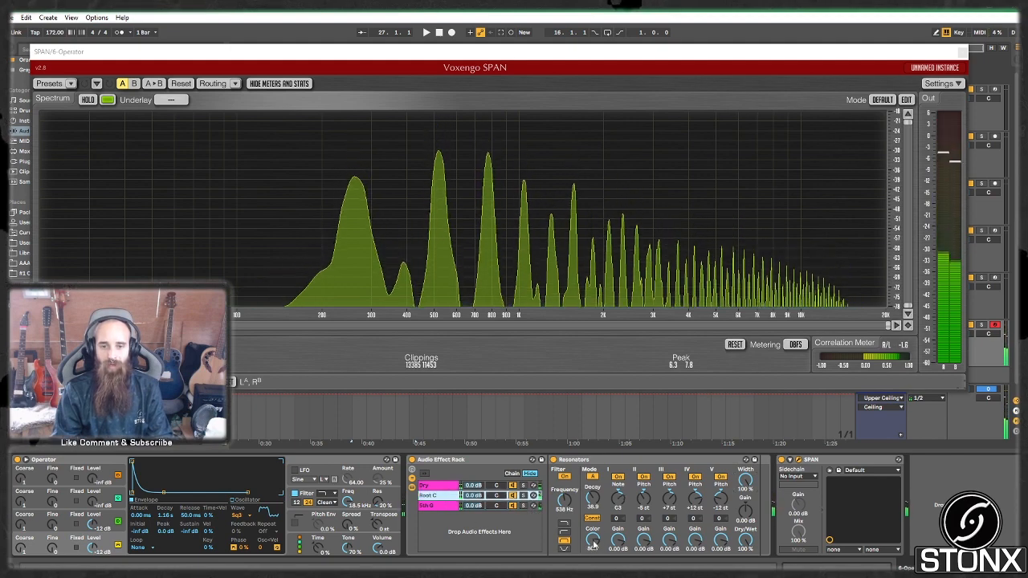
left_click(593, 543)
key("a")
key("s")
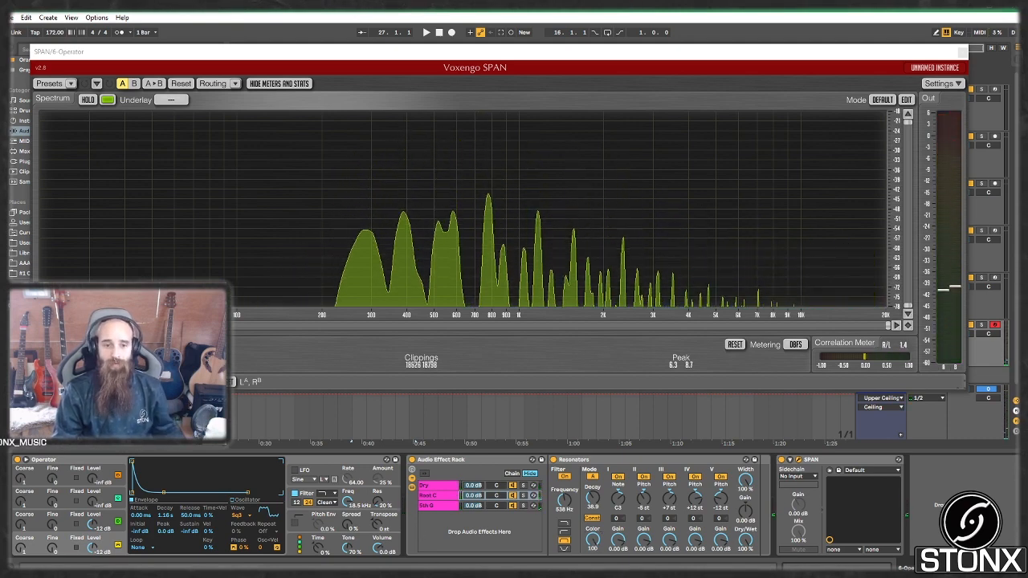
left_click(962, 53)
Step: Duplicate the Operator track and raise oscillator B's envelope sustain to flatten its decay
key("ctrl+d")
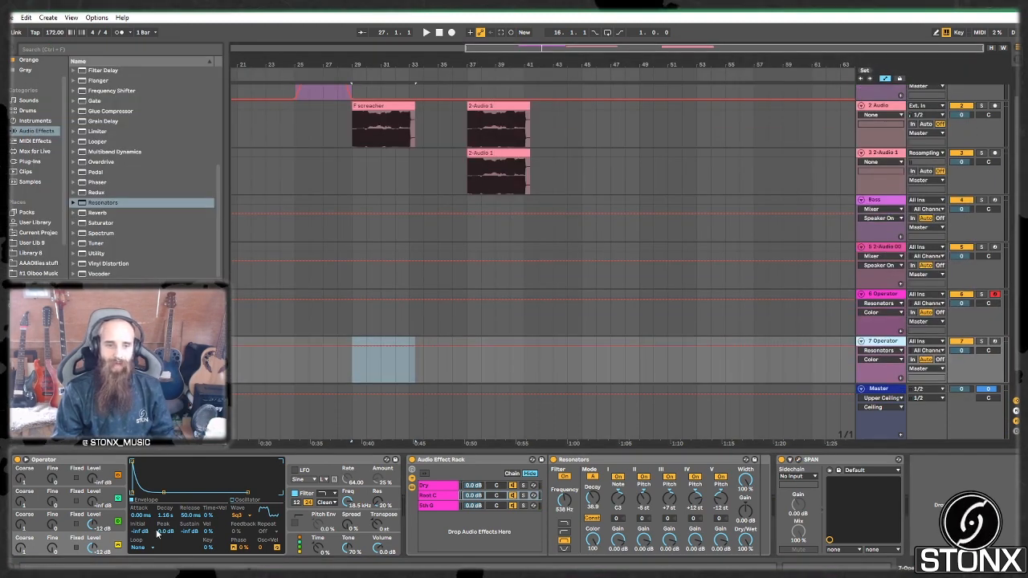
left_click(110, 520)
left_click(111, 520)
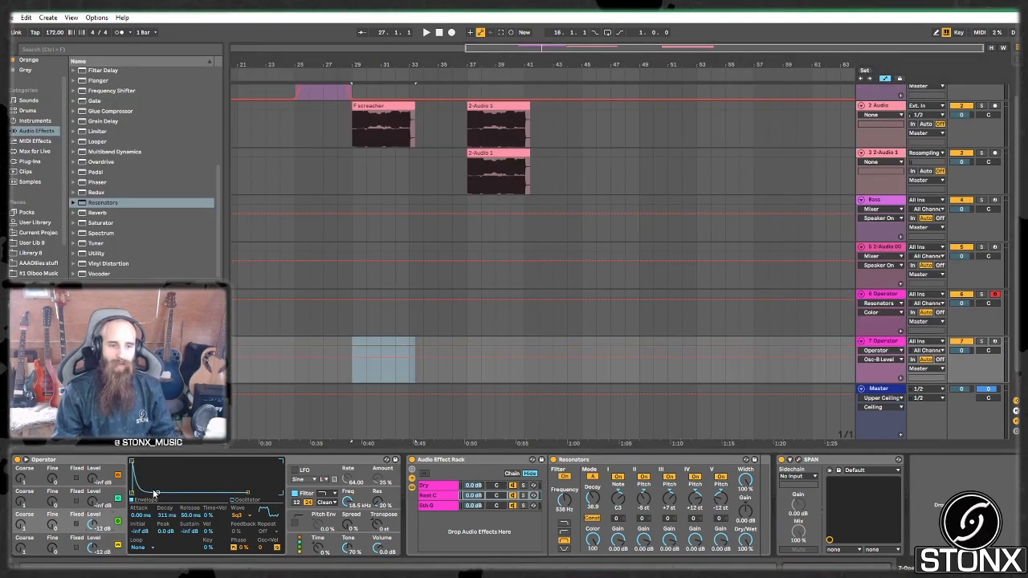
left_click_drag(153, 490, 182, 461)
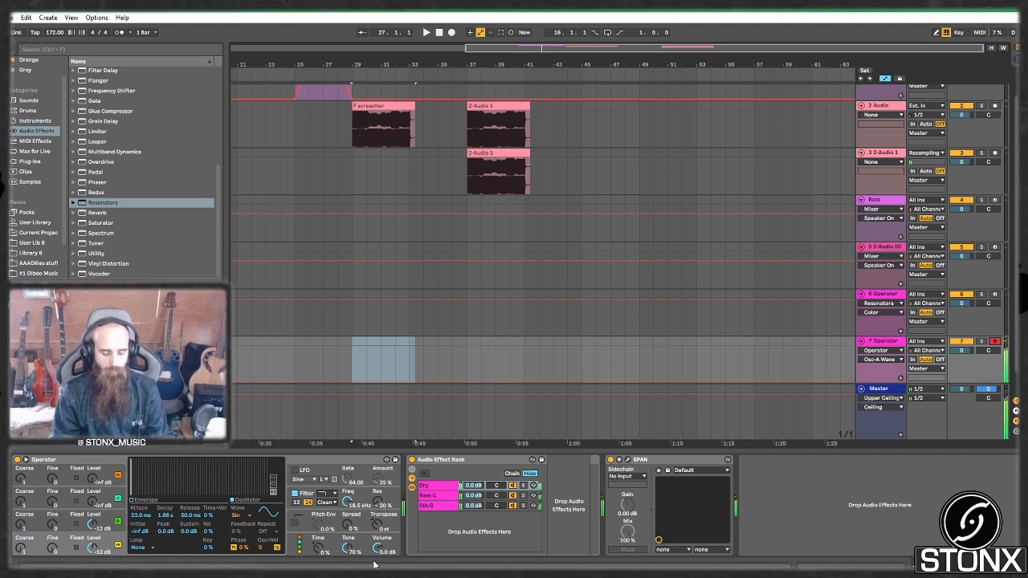
Step: Inspect oscillator C's envelope, shift the keyboard octave to C4–D5, and compare the resonator rack on and off
left_click(417, 462)
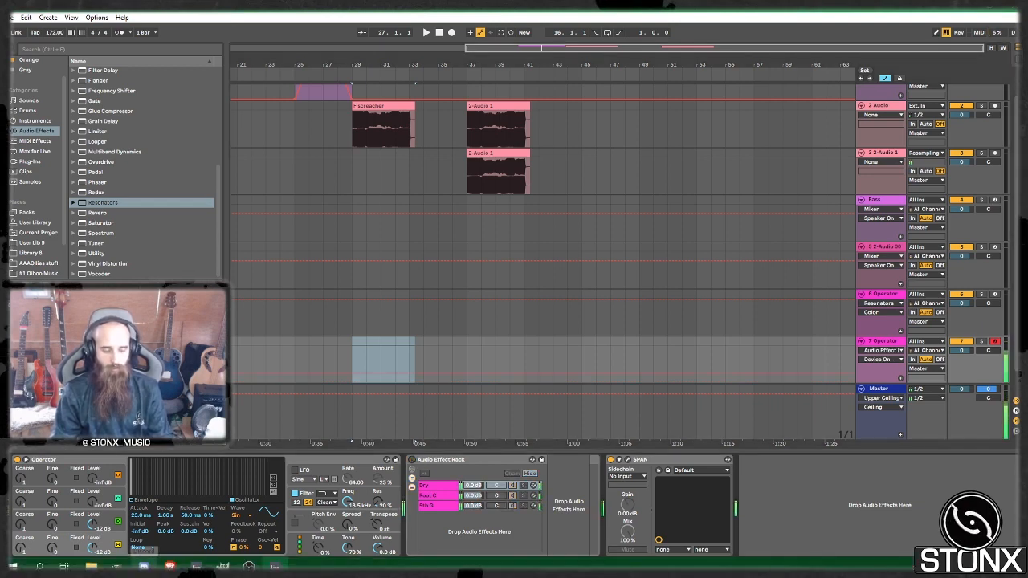
left_click(118, 530)
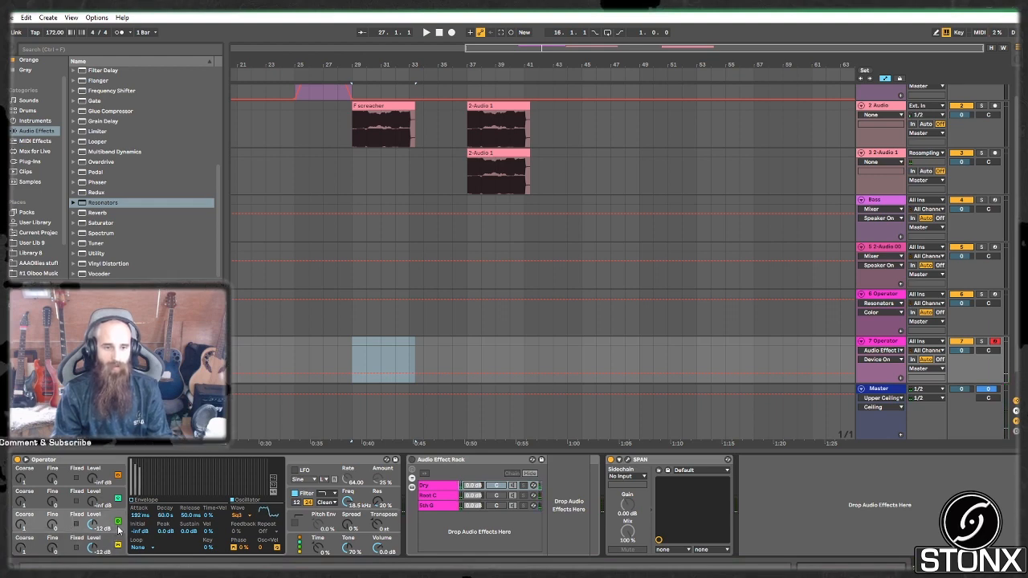
left_click(143, 502)
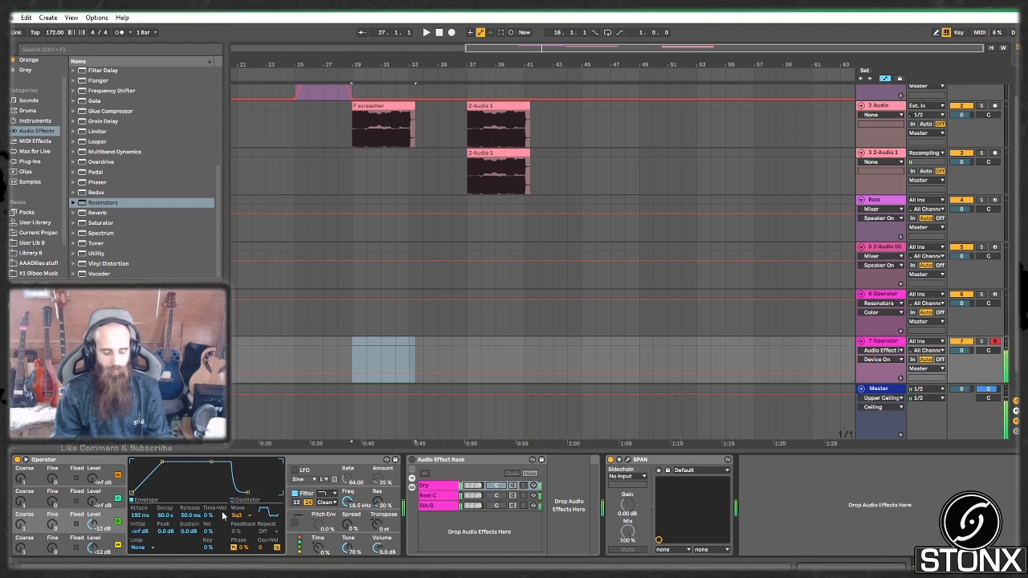
left_click(414, 461)
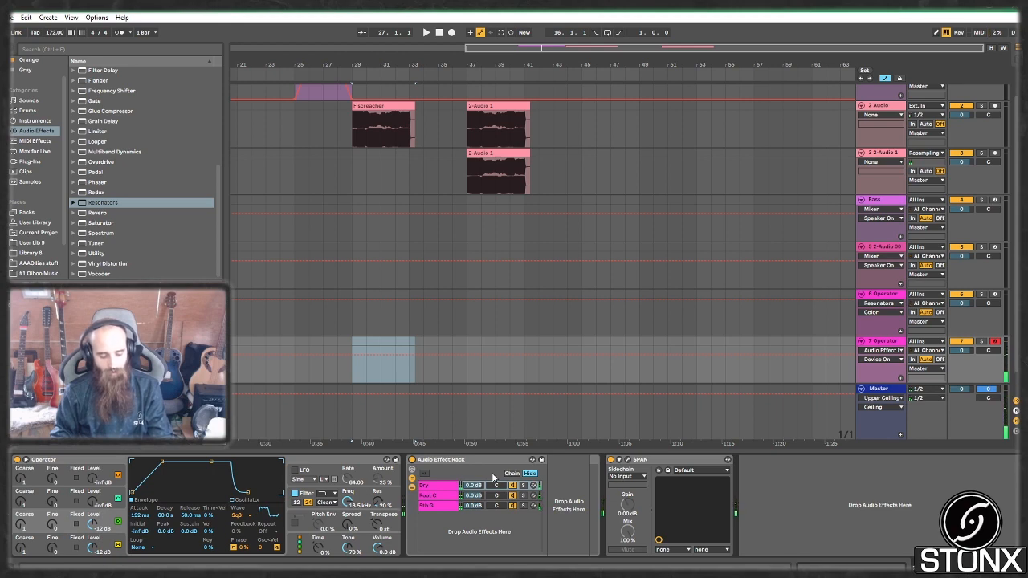
key("x")
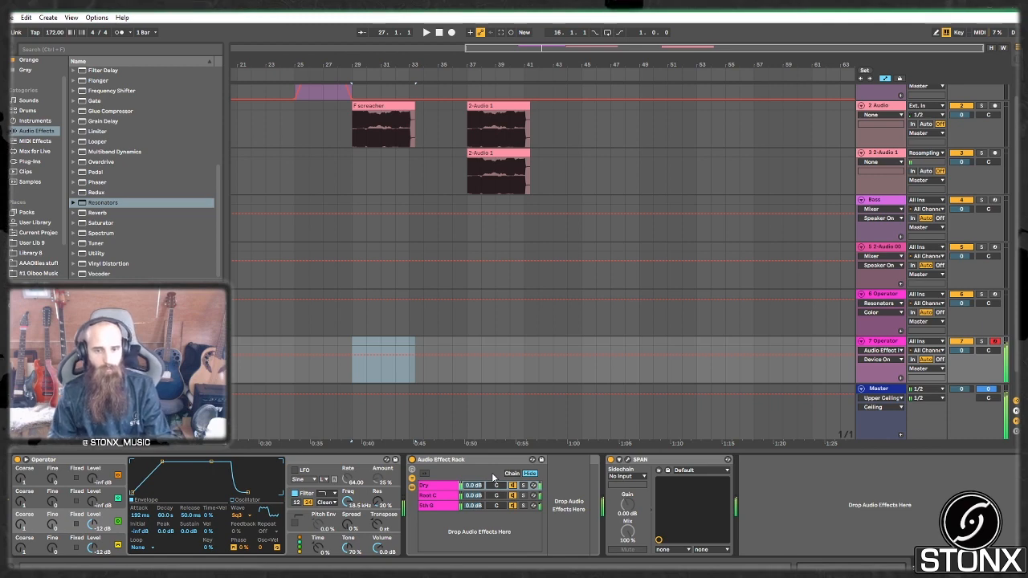
left_click(412, 460)
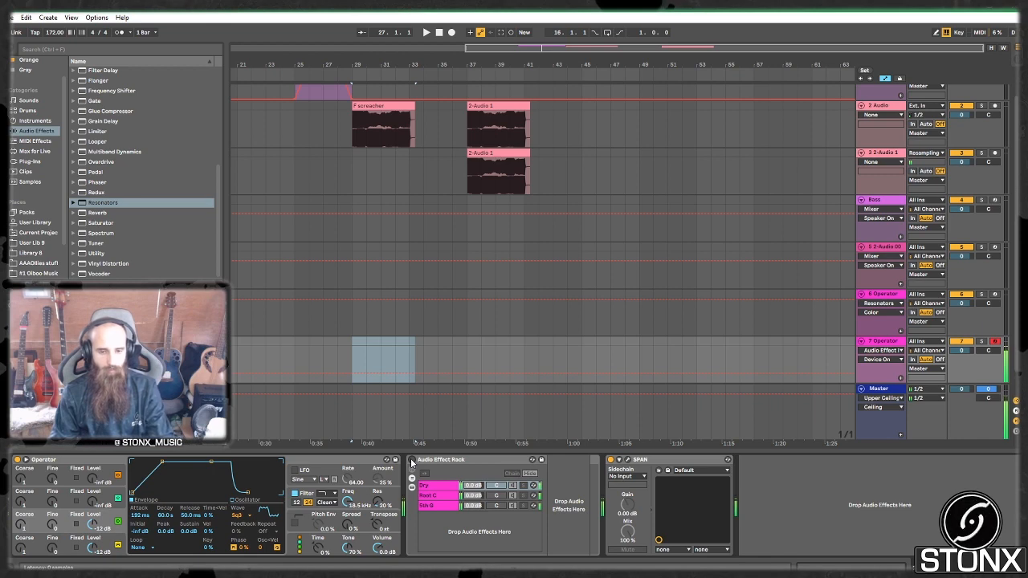
left_click(412, 460)
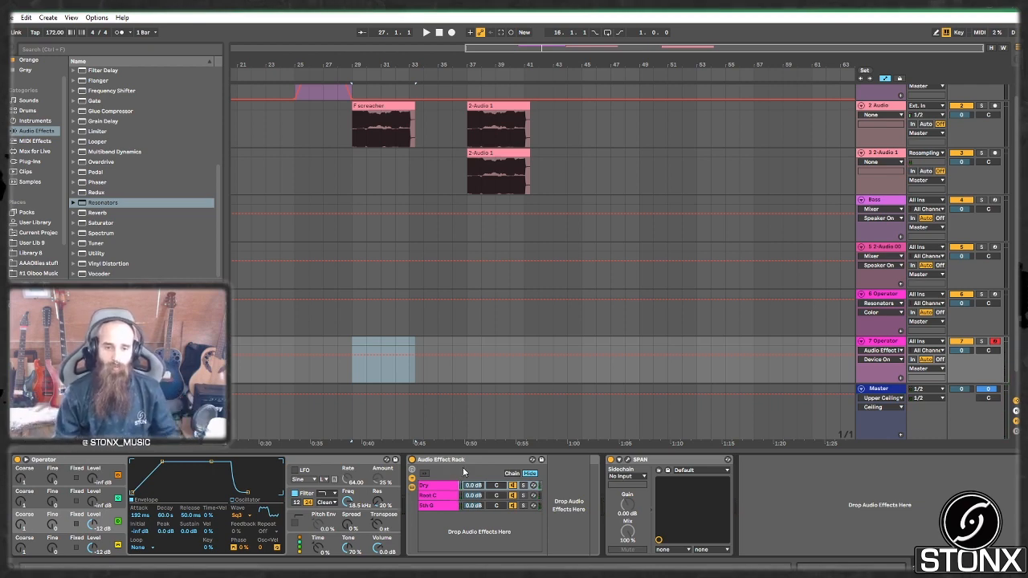
scroll(442, 137, "up", 2)
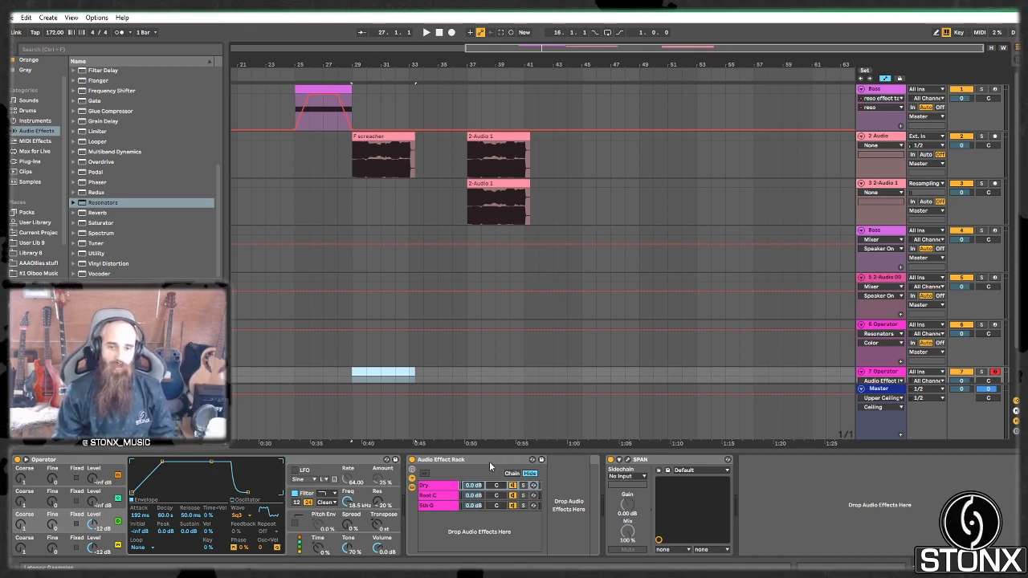
Step: Collapse the resonator rack and insert an Amp effect before the SPAN analyser
double_click(446, 460)
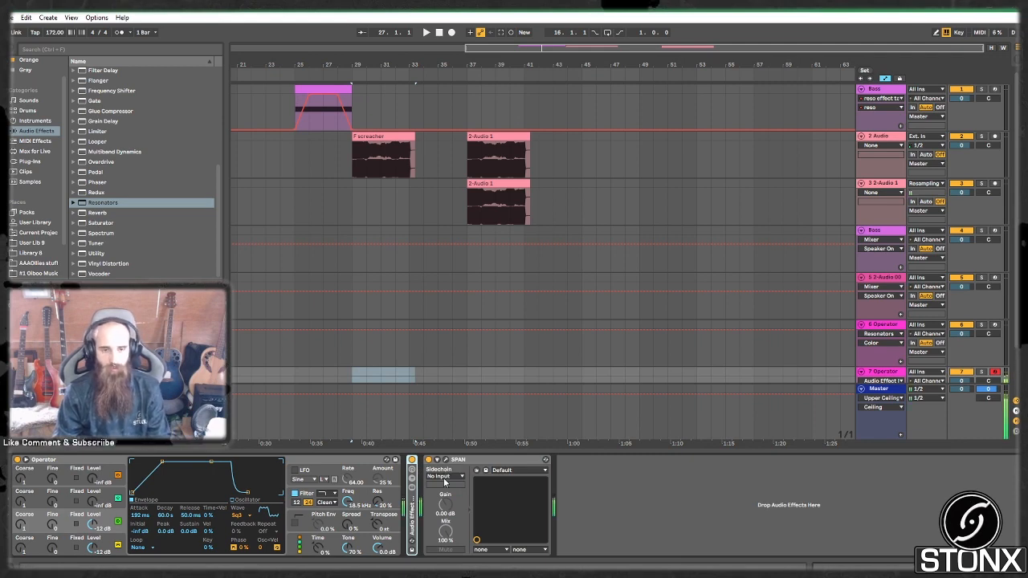
scroll(128, 241, "up", 6)
left_click(103, 72)
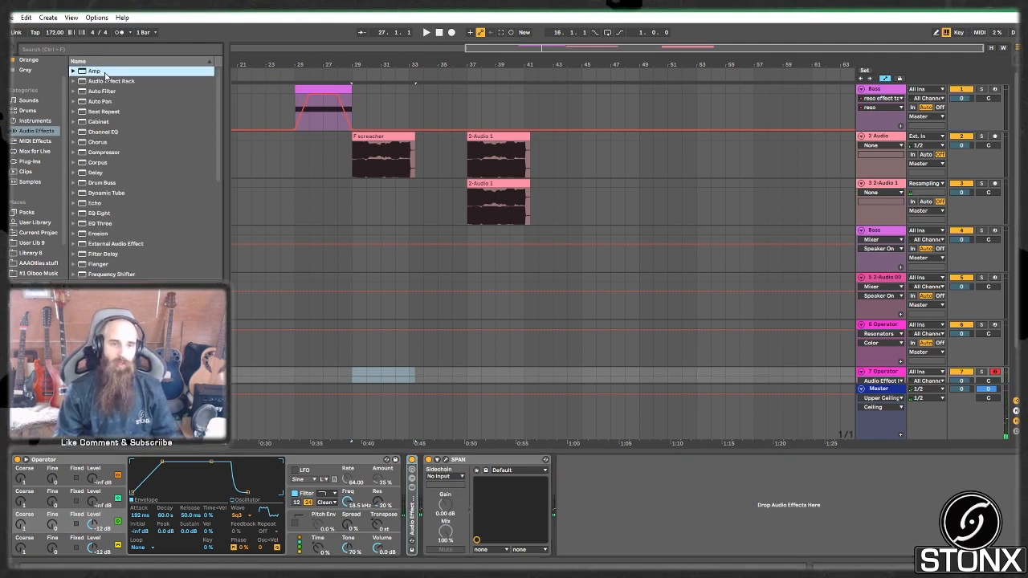
scroll(132, 233, "down", 3)
scroll(53, 122, "up", 2)
scroll(136, 139, "up", 4)
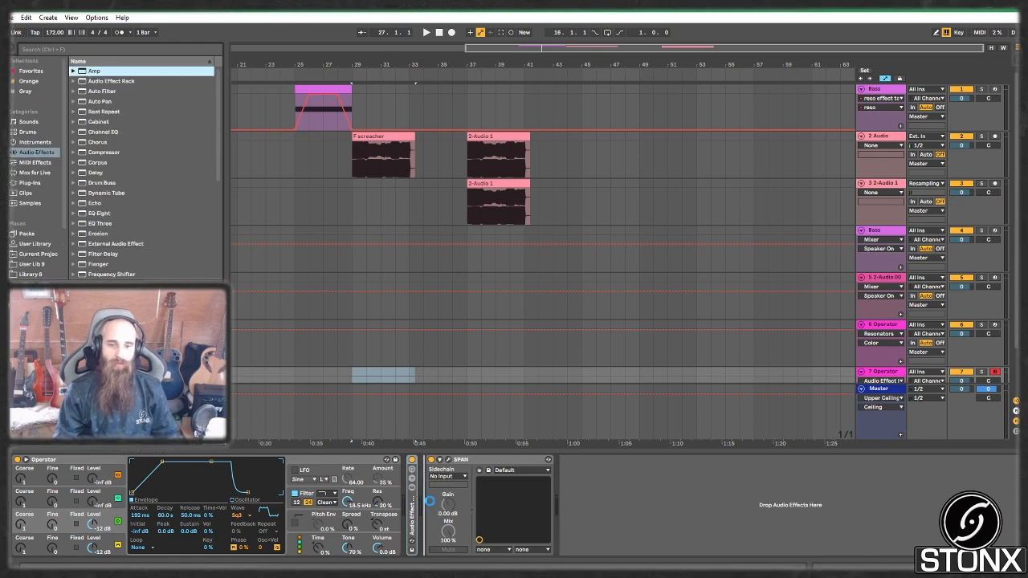
left_click_drag(429, 501, 431, 502)
Step: Set the Amp to middle 5.83, treble 4.44 and Dual output, then fold the rack and Amp
left_click_drag(498, 549, 498, 538)
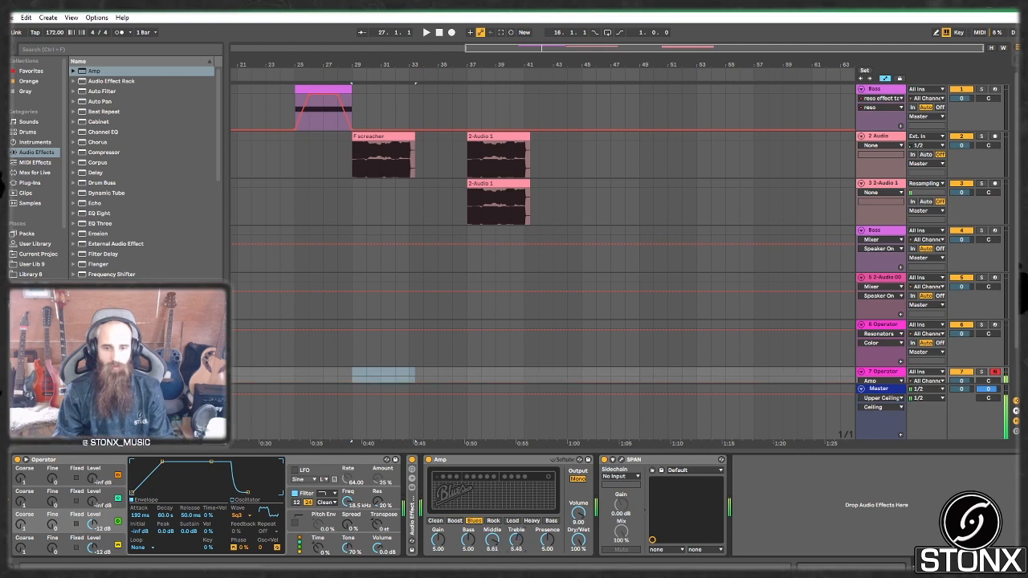
left_click_drag(516, 540, 517, 550)
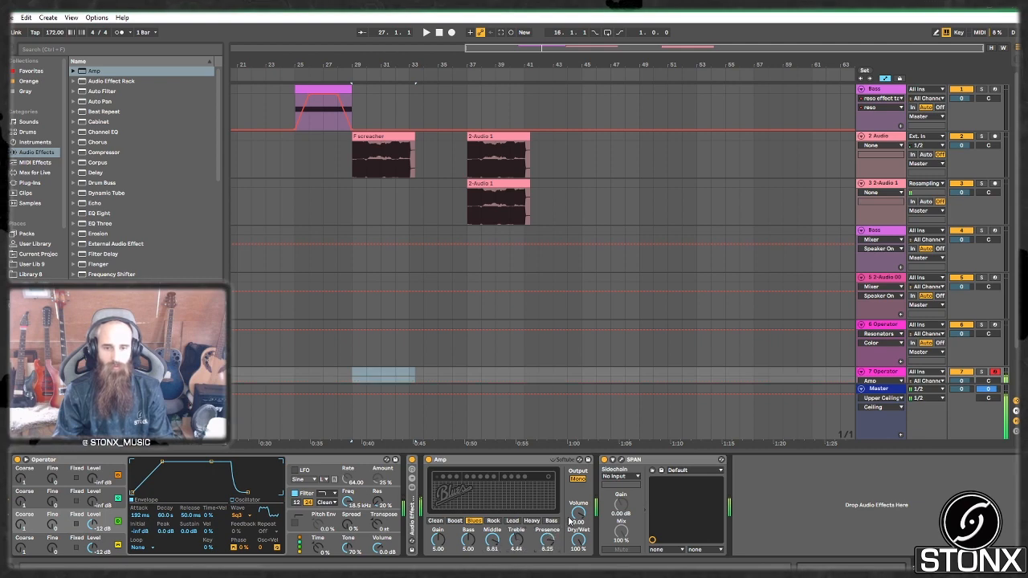
left_click(577, 480)
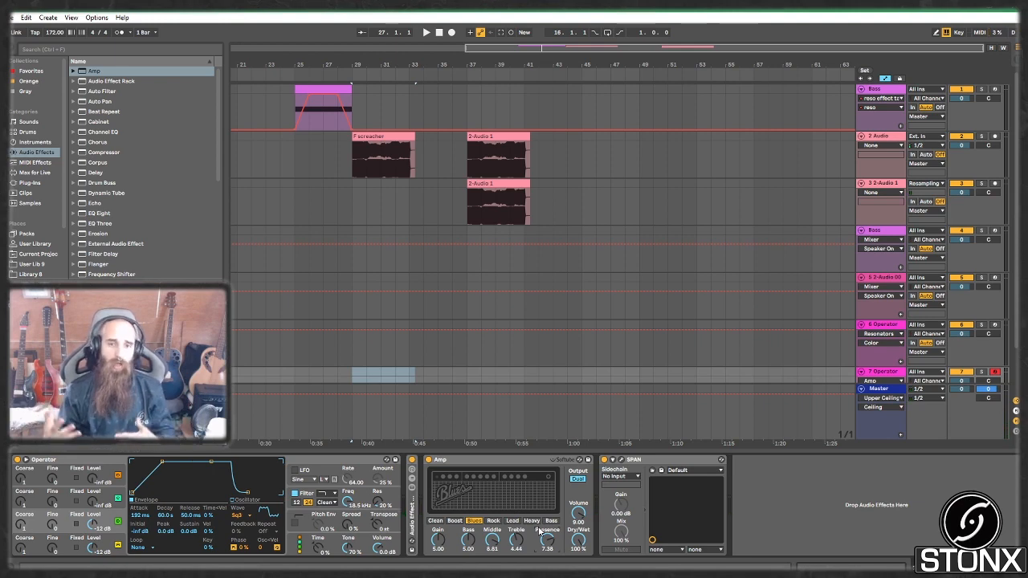
double_click(413, 514)
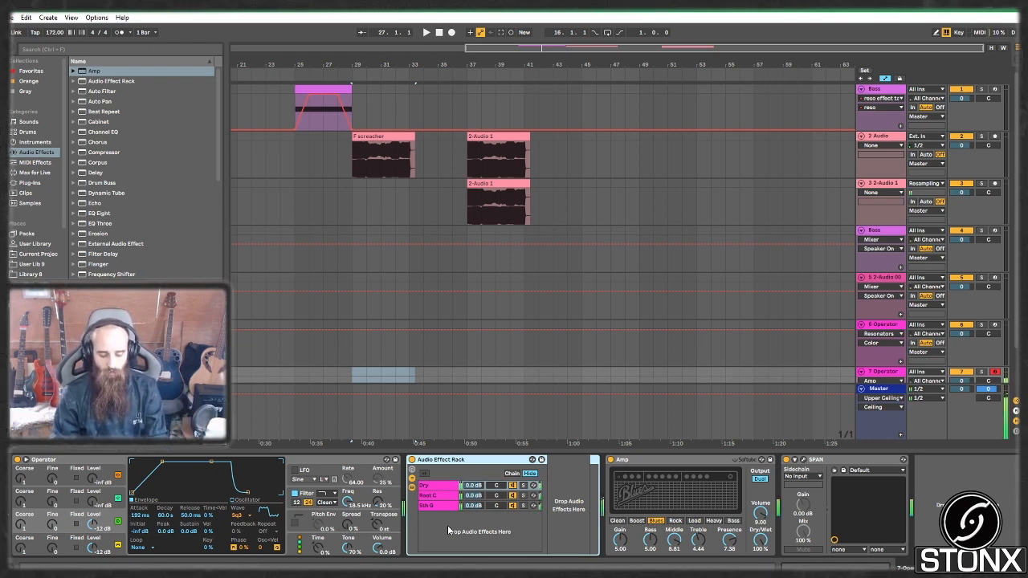
double_click(518, 460)
double_click(476, 459)
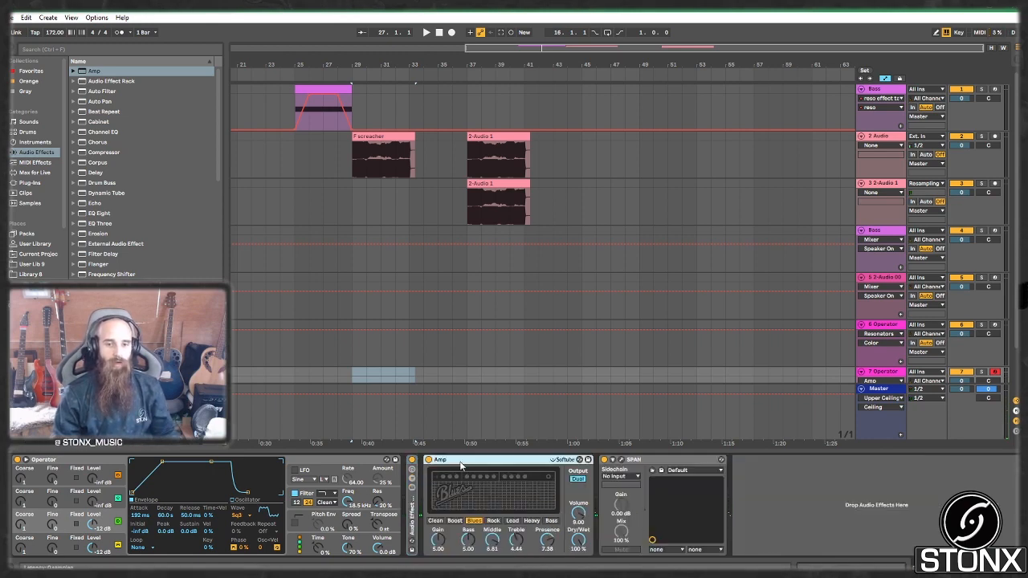
Step: Add an Auto Filter to the chain as a notch around 1.60 kHz with 70% resonance
left_click(111, 81)
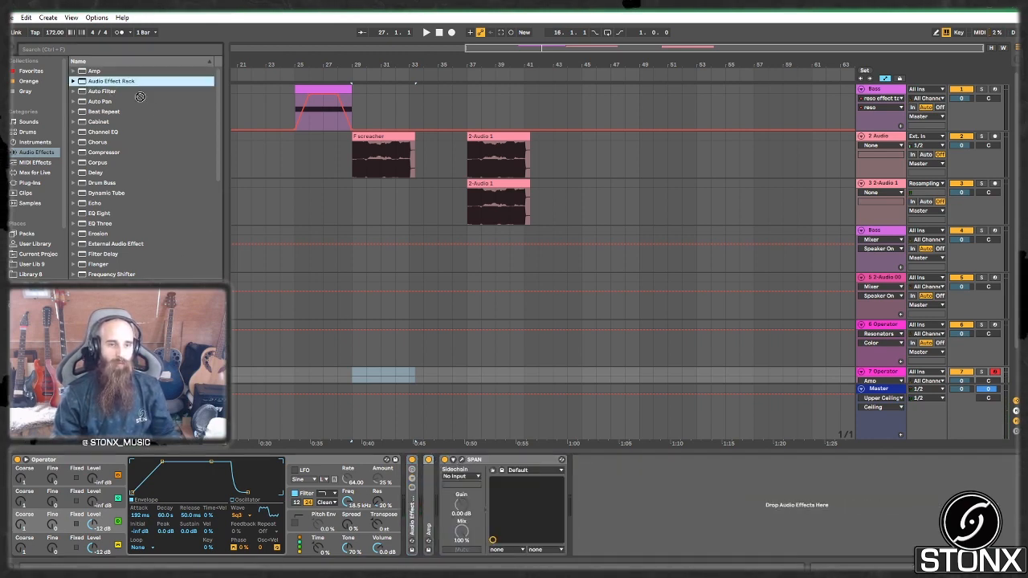
left_click_drag(102, 91, 443, 508)
left_click(513, 529)
left_click_drag(506, 520, 536, 499)
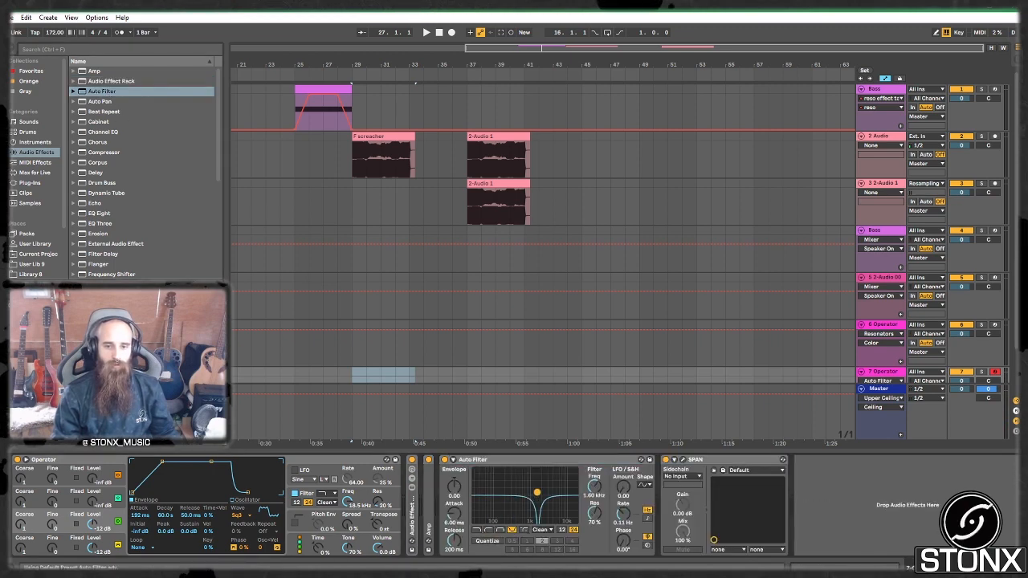
Step: Switch the Auto Filter to the OSR circuit, raise and tempo-sync its LFO, then fold it
left_click(541, 530)
left_click(539, 540)
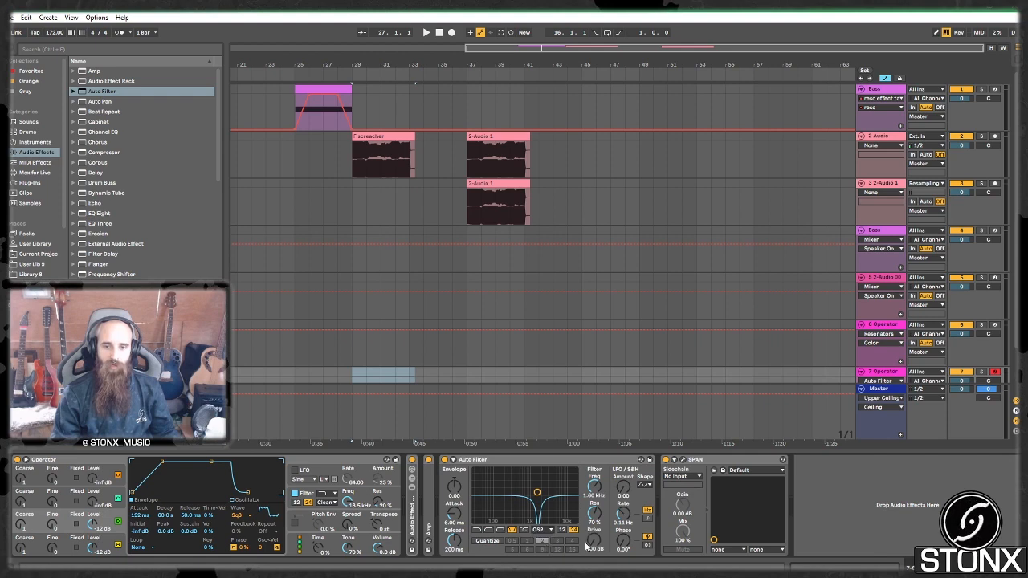
left_click_drag(623, 487, 623, 485)
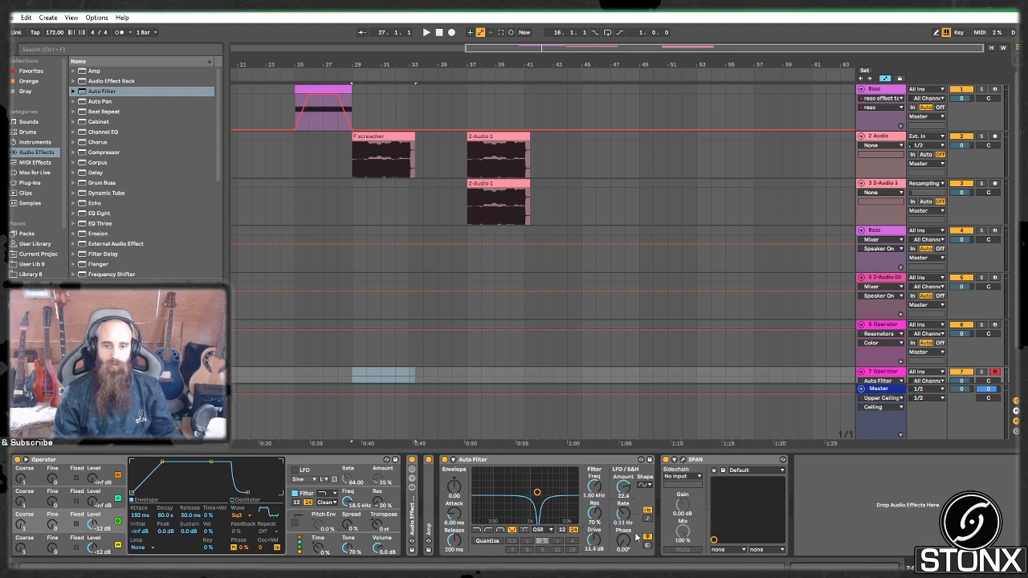
left_click(648, 519)
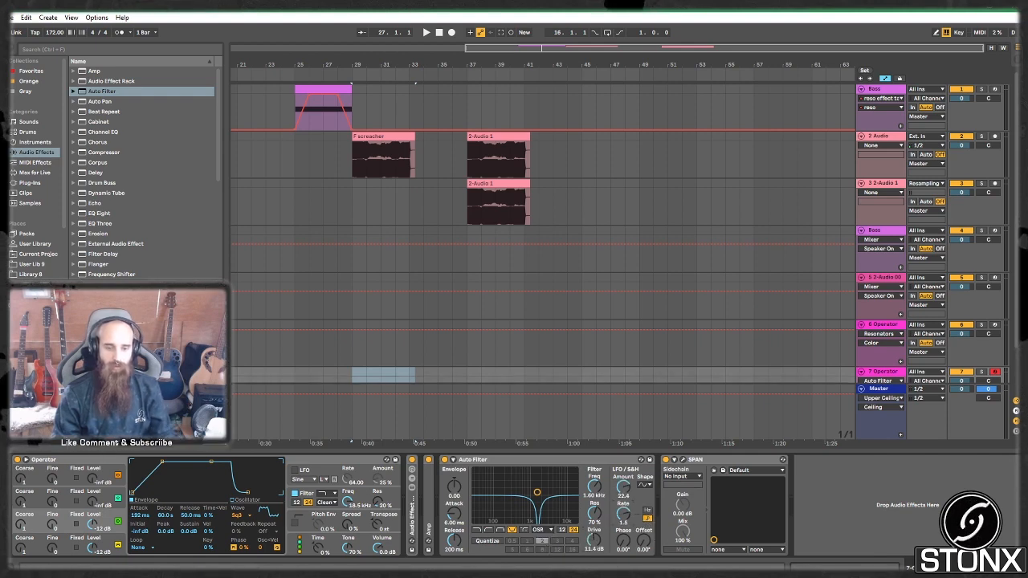
key("f")
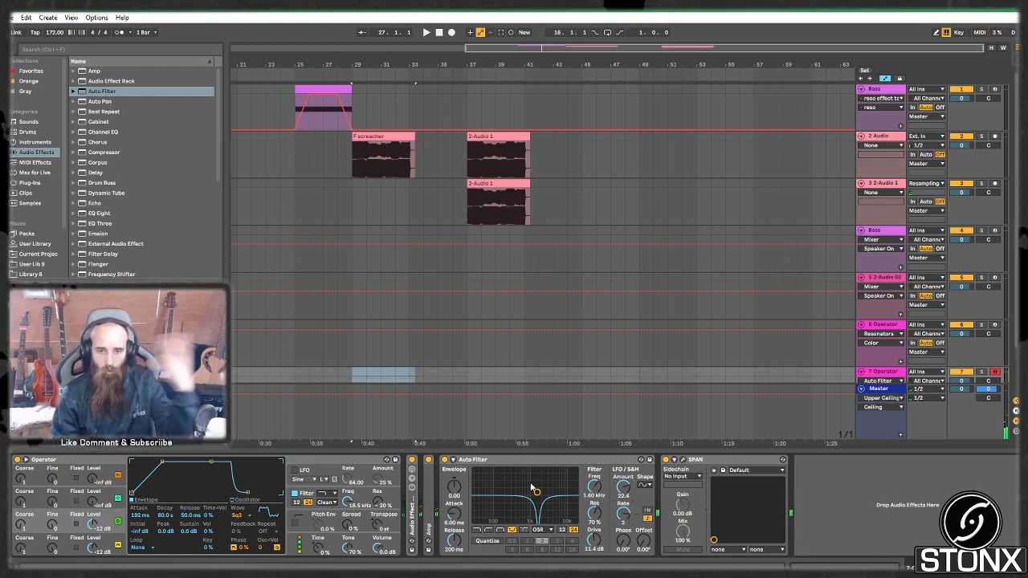
double_click(512, 461)
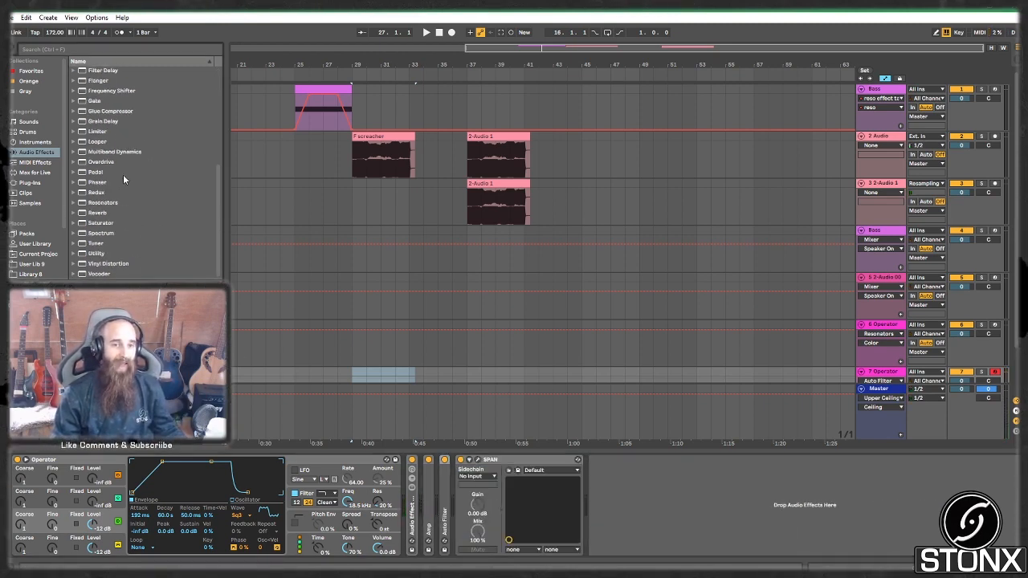
Step: Insert a Glue Compressor after the Auto Filter with -21 dB threshold, 11.4 dB makeup and Soft clip on
scroll(121, 185, "down", 2)
left_click_drag(114, 250, 455, 487)
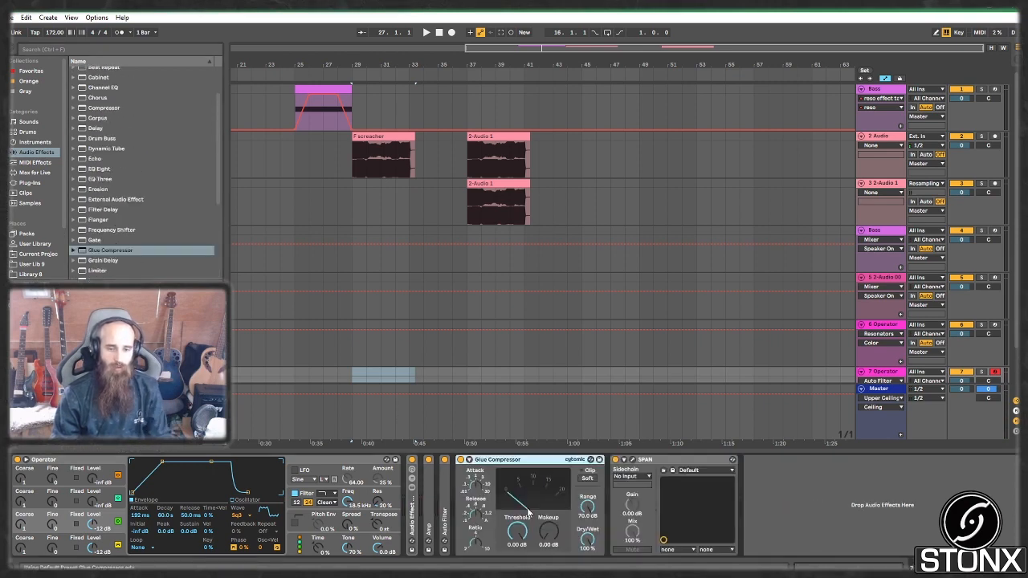
left_click_drag(544, 536, 553, 533)
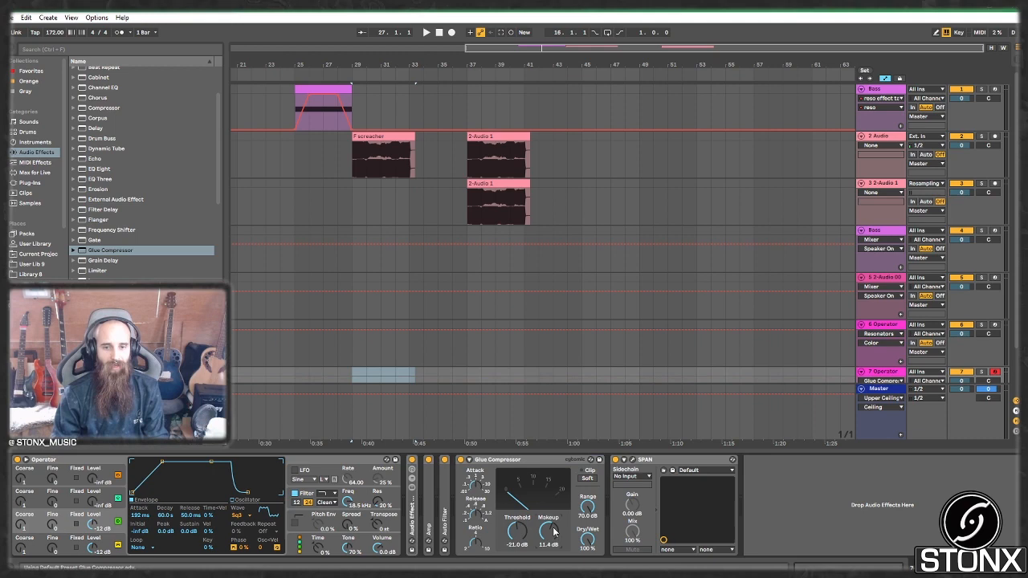
left_click(586, 480)
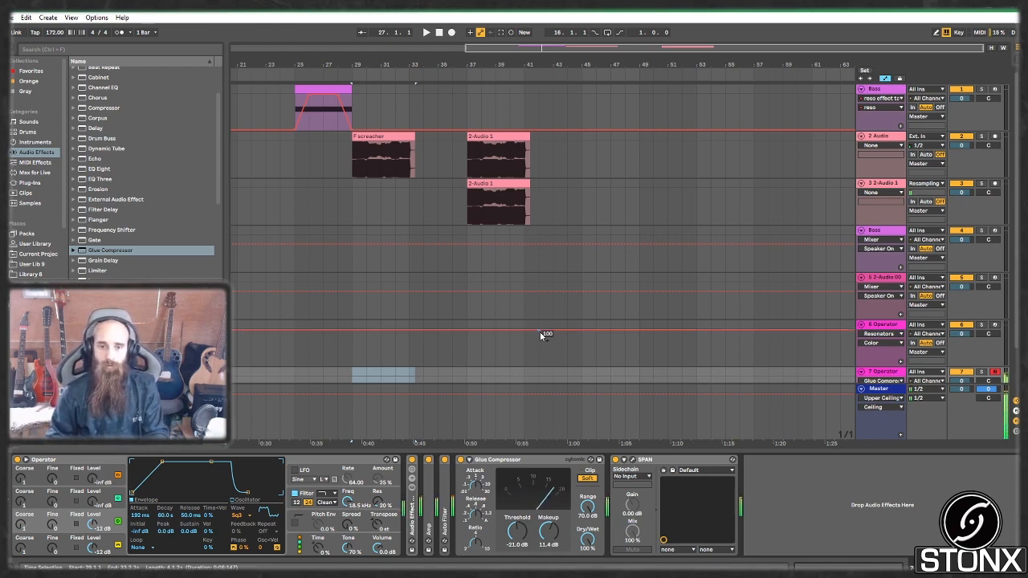
Step: Create an empty MIDI clip spanning bars 45–49 on the 7 Operator track
left_click(477, 366)
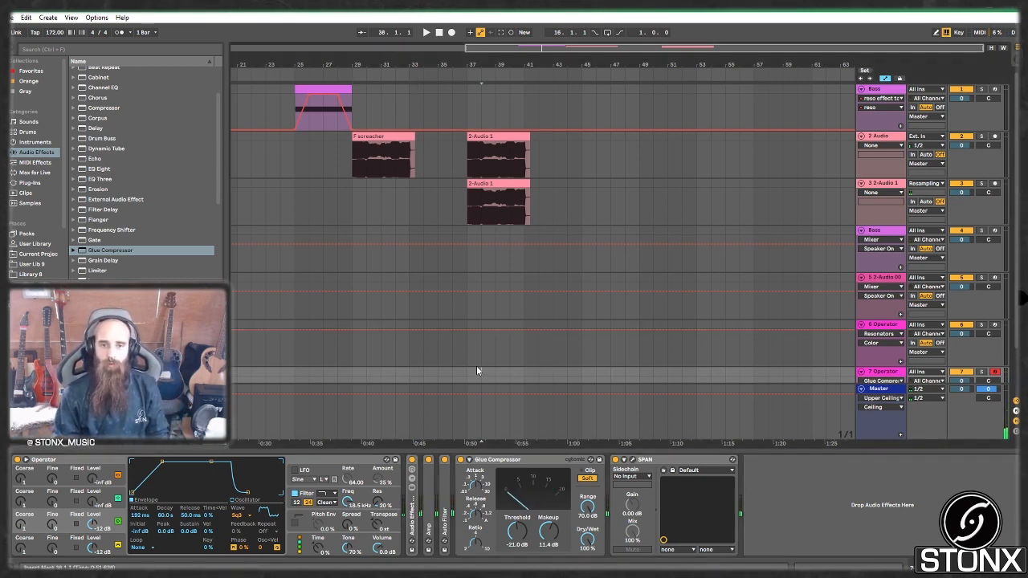
left_click(585, 375)
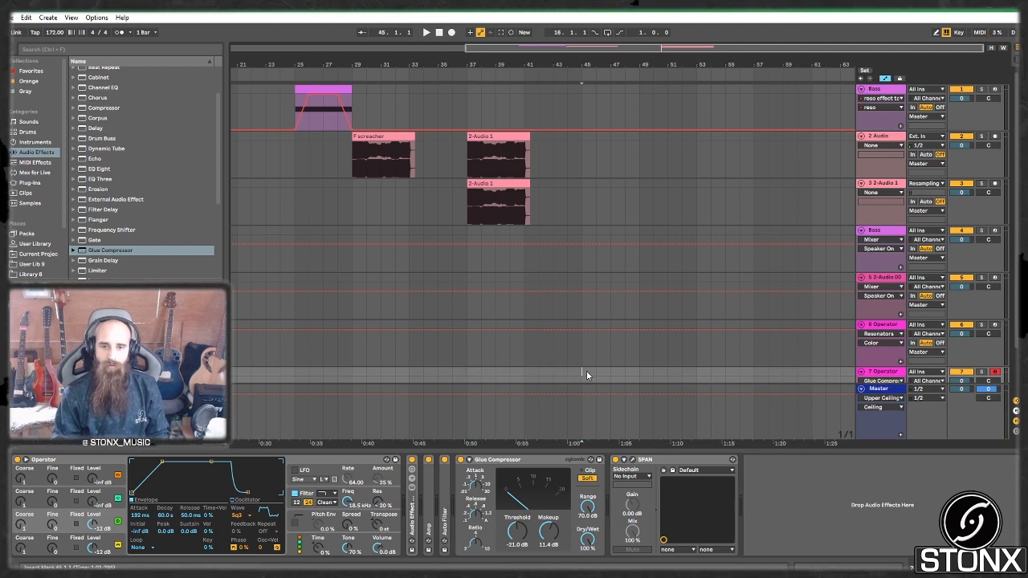
left_click_drag(586, 375, 640, 347)
key("ctrl+shift+m")
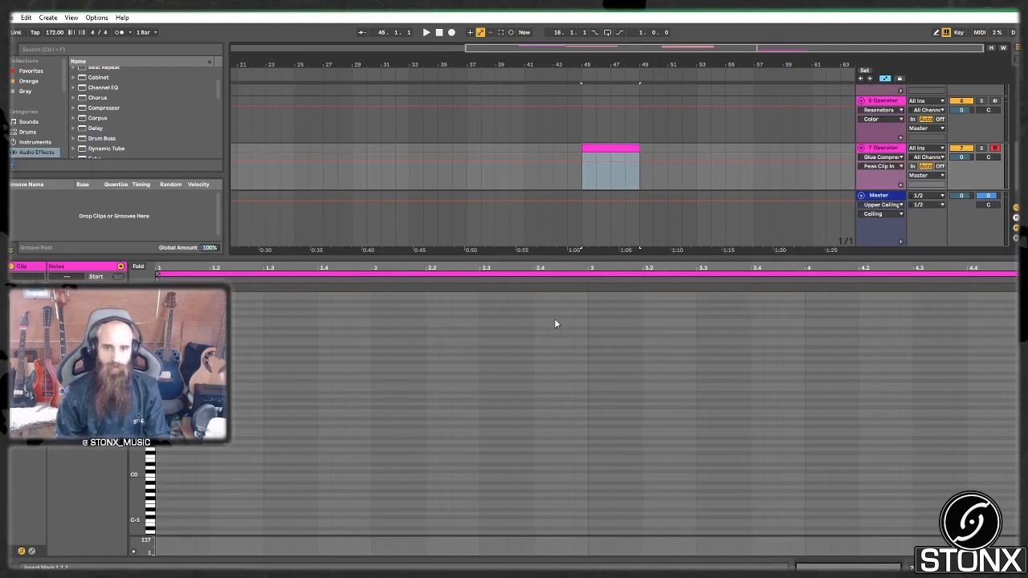
Step: Draw one G0 note lasting to bar 5, audition it, and add a new audio track
left_click(159, 450)
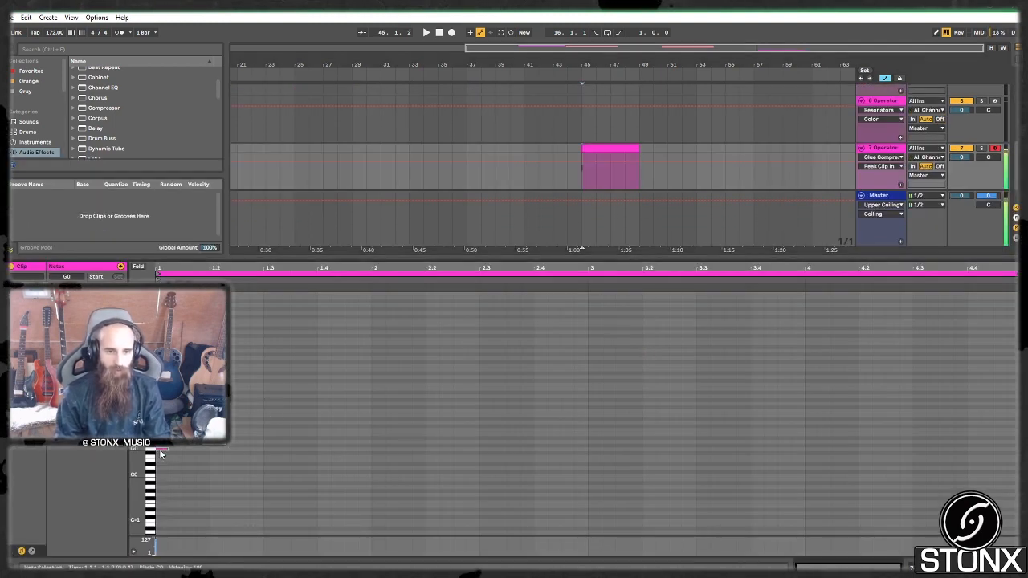
left_click_drag(159, 450, 590, 442)
key("space")
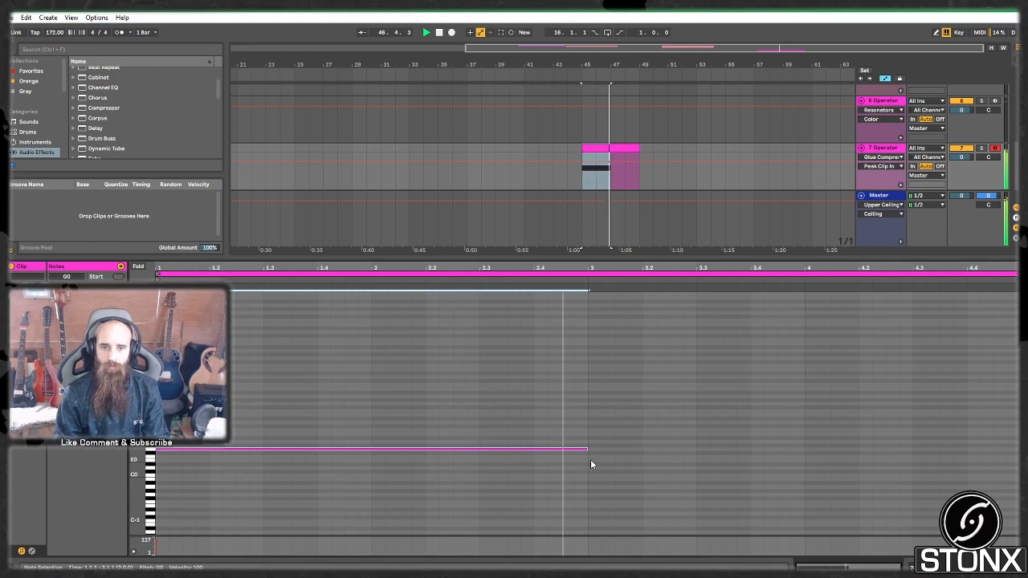
key("space")
left_click_drag(588, 450, 1021, 450)
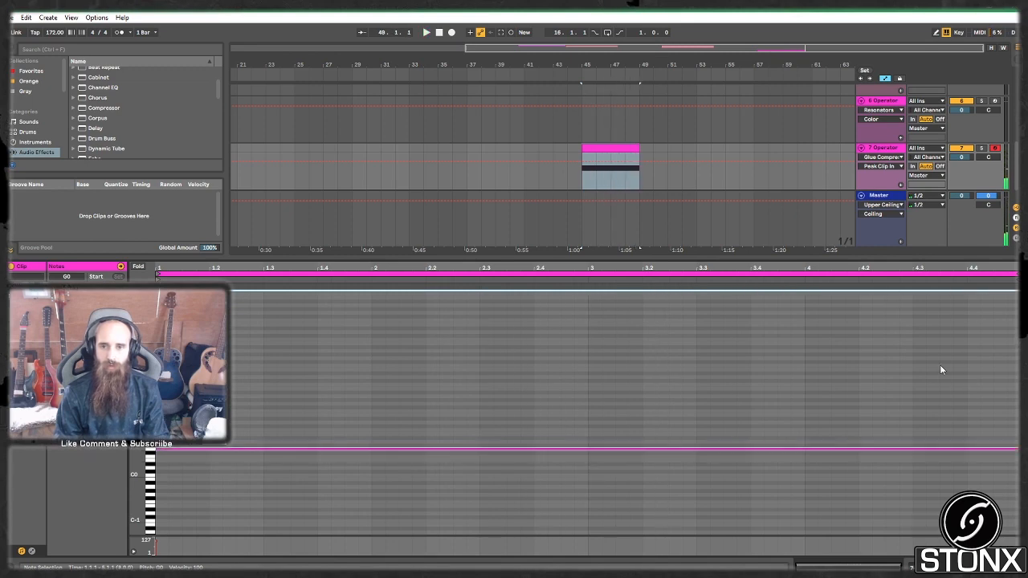
scroll(883, 150, "down", 1)
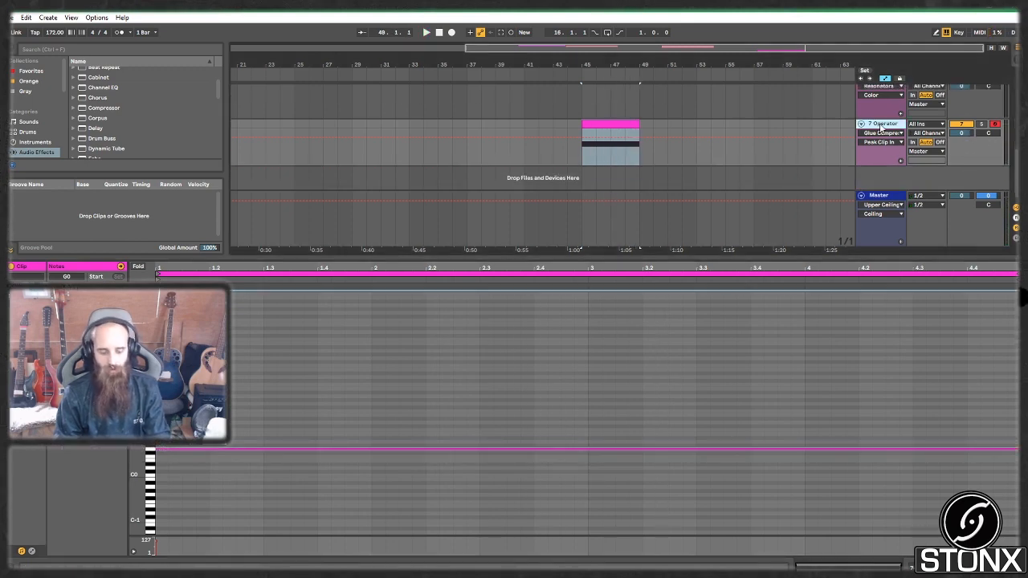
key("ctrl+t")
Step: Set the audio track's input to Resampling and record the Operator clip onto it
left_click(933, 152)
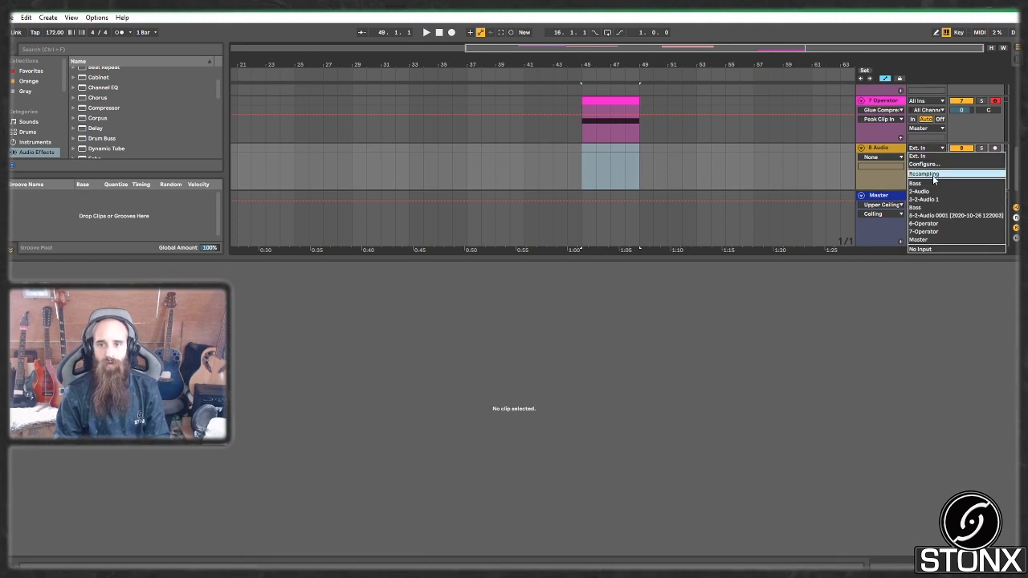
left_click(924, 167)
left_click(620, 113)
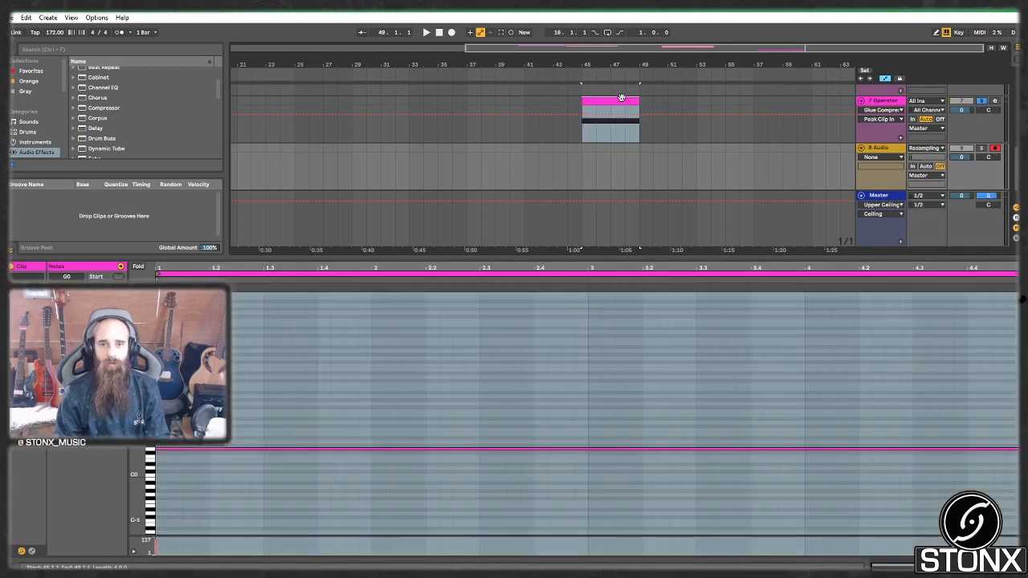
left_click(451, 33)
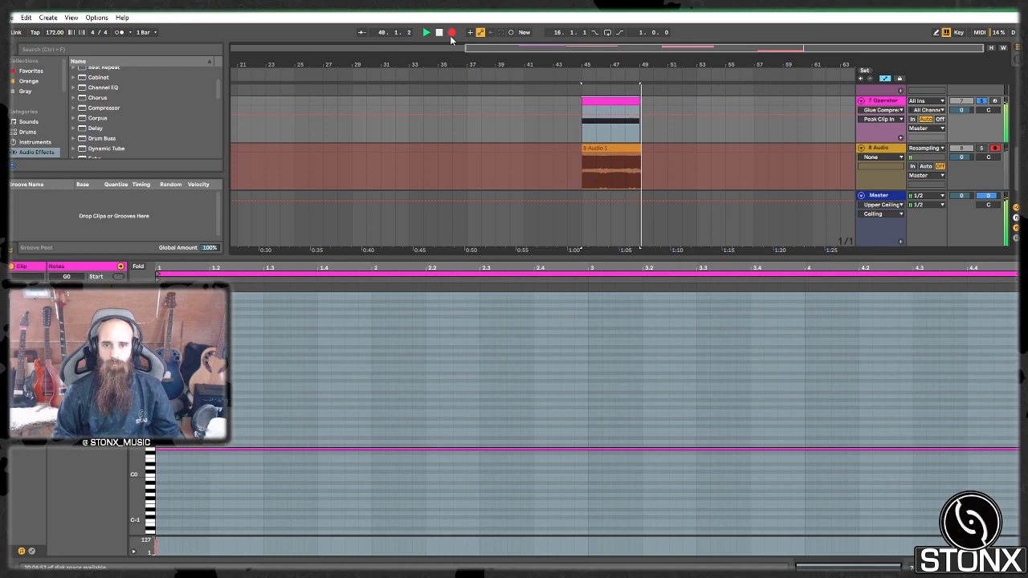
left_click(451, 35)
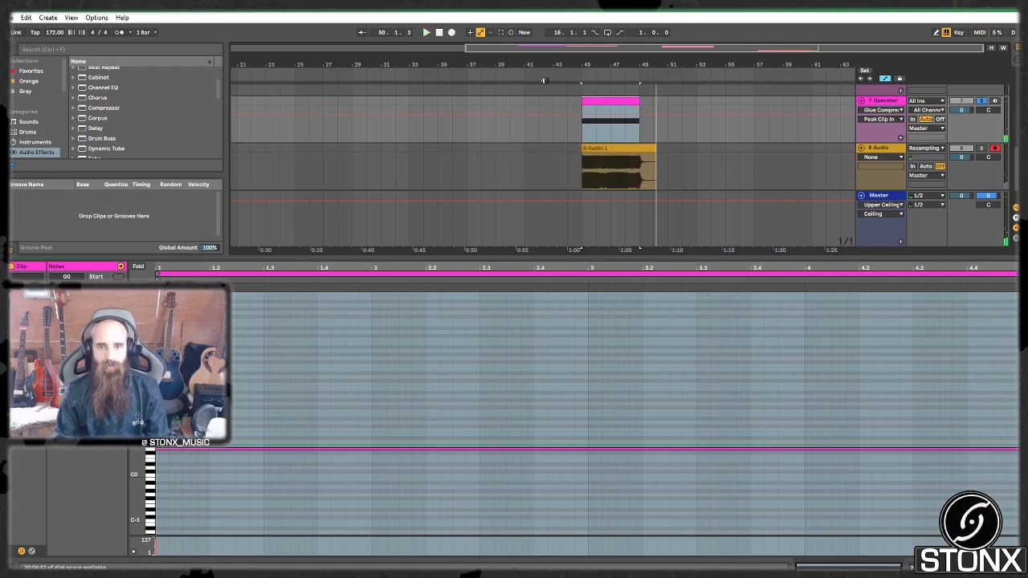
Step: Name the recorded clip 'G- reso tail Bass' and save the Live Set under a new name
left_click(613, 154)
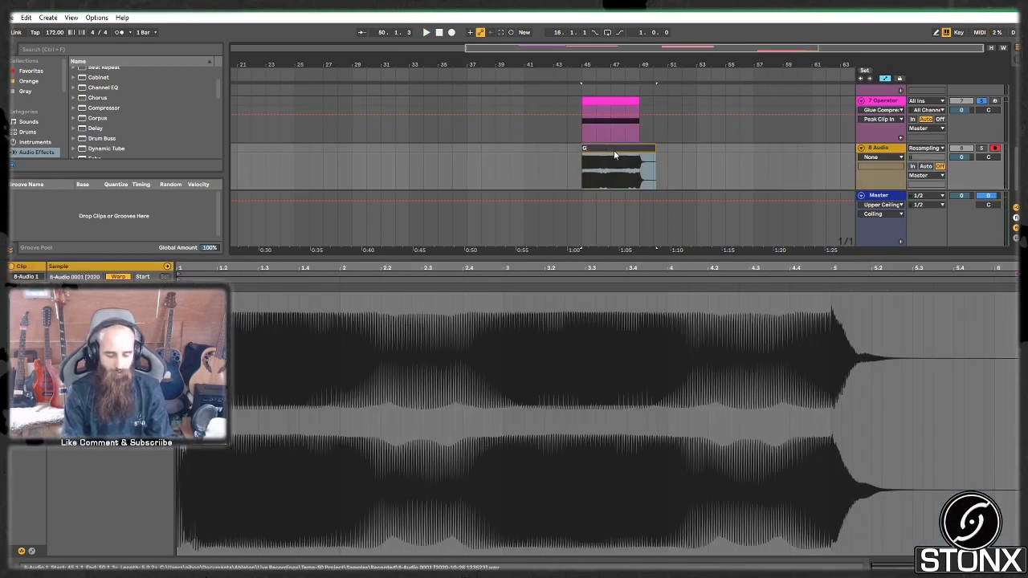
type("G- reso")
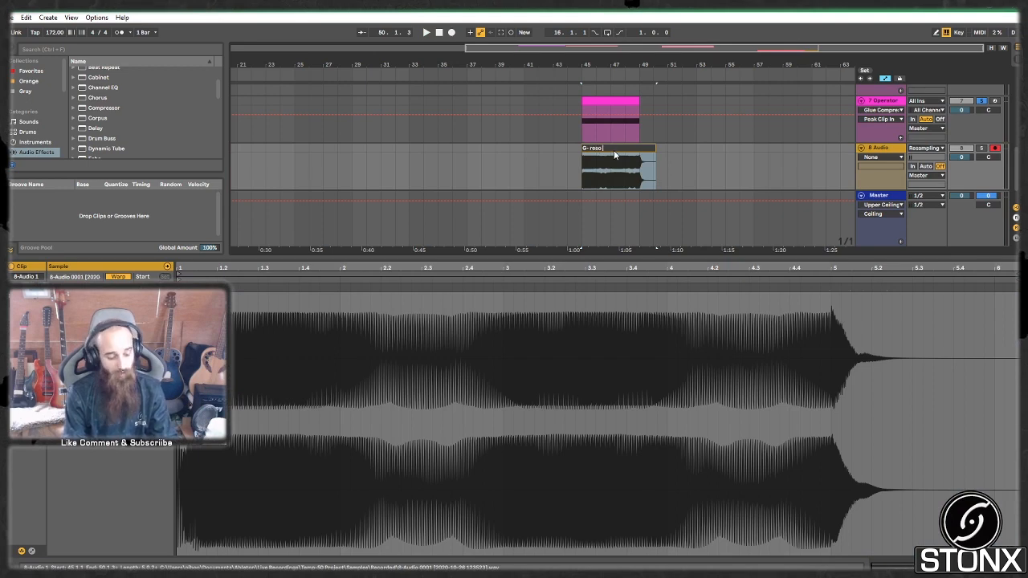
type(" tail")
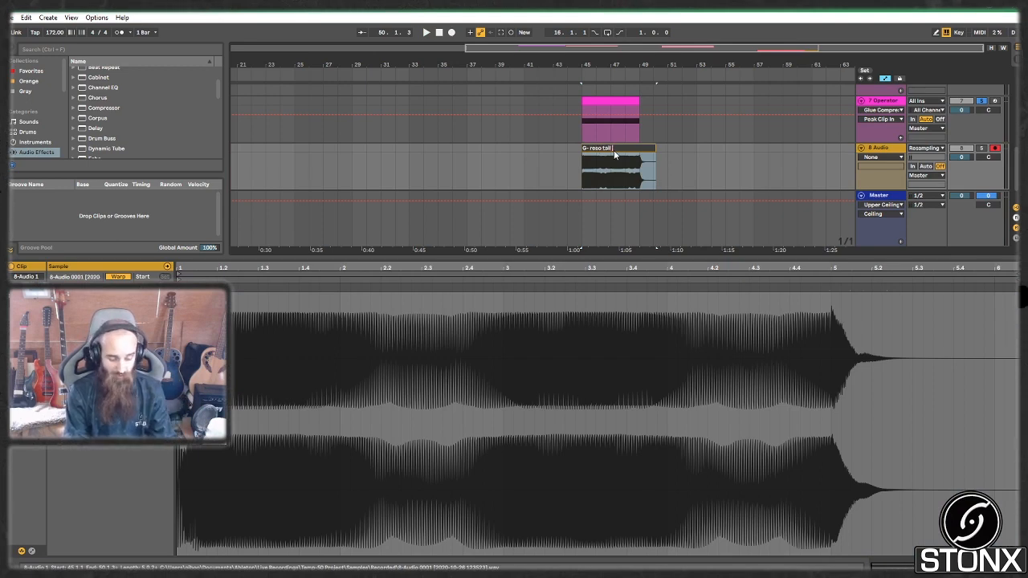
type(" Bass")
key("Return")
key("ctrl+shift+s")
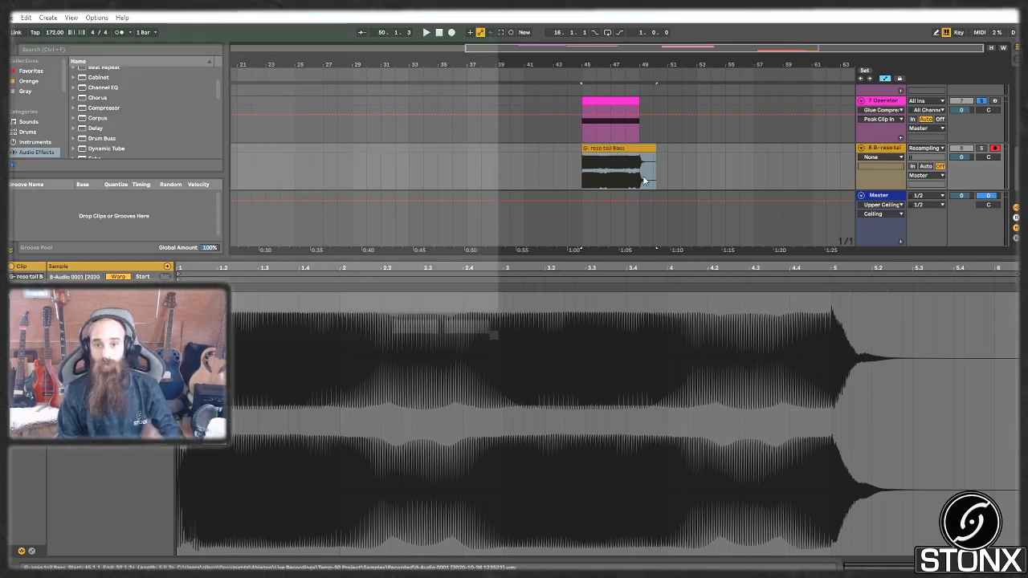